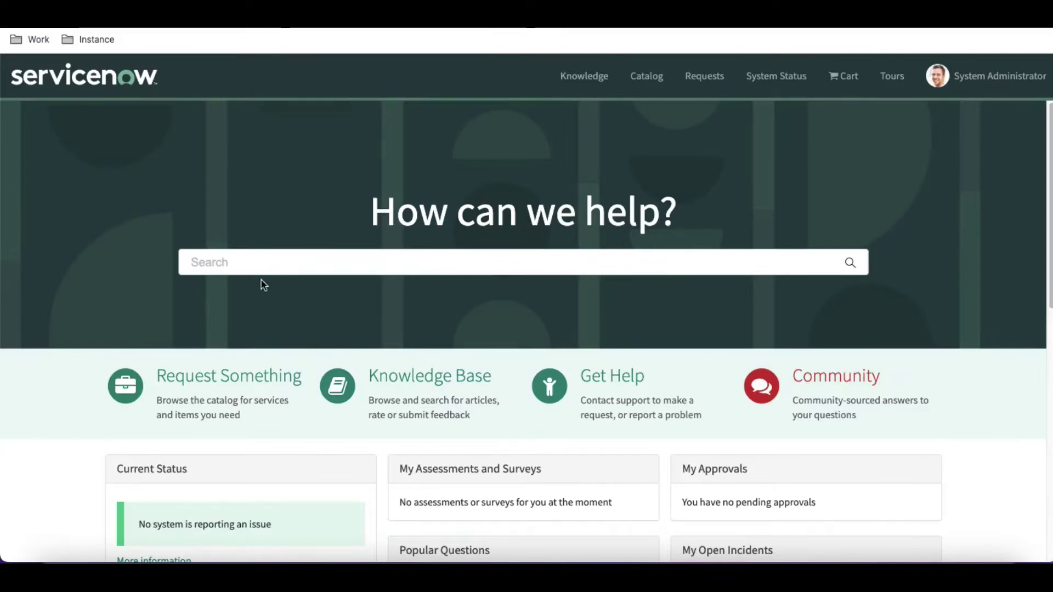
Step: Search the service portal for "la" and for the suggested term "laptop"
text(lap)
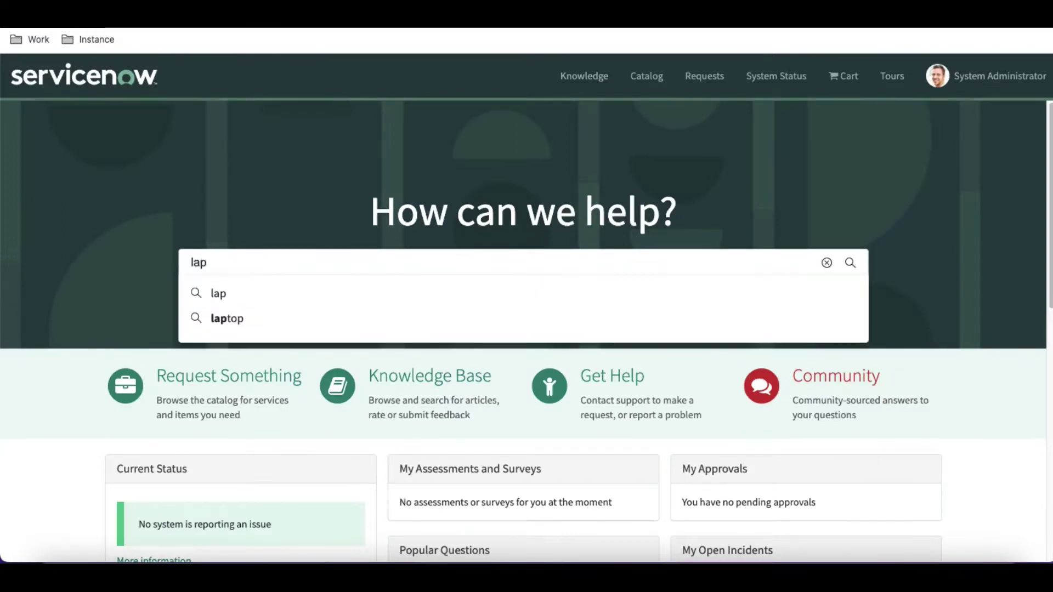
key(BackSpace)
key(Return)
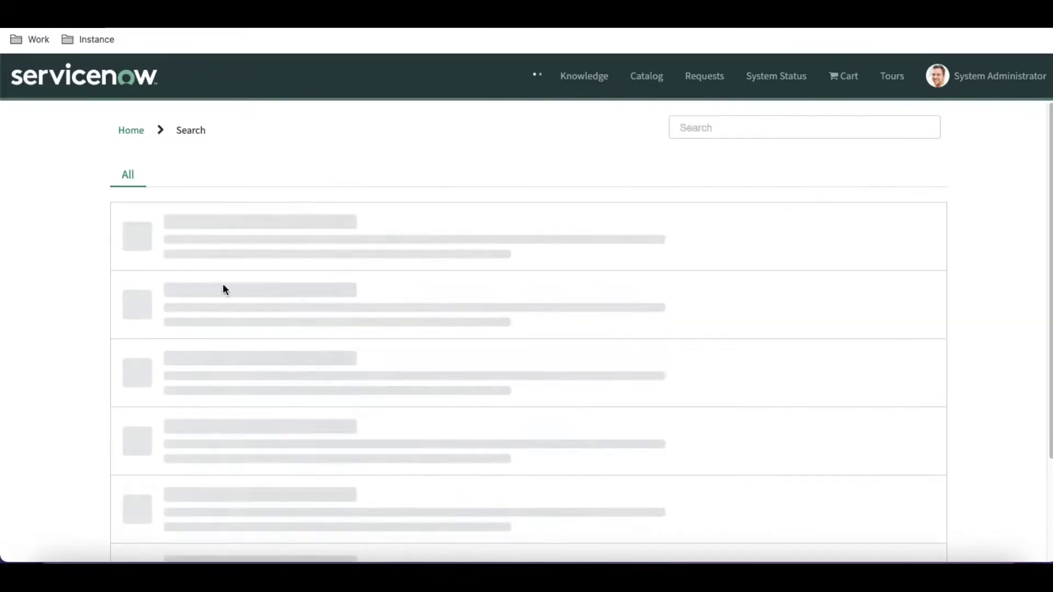
click(701, 134)
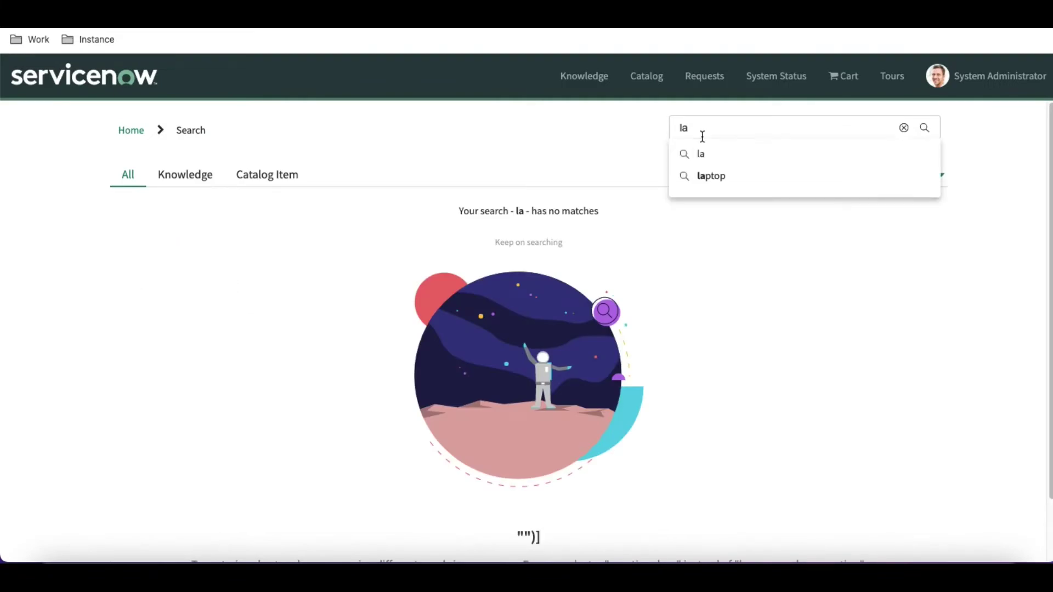
click(715, 179)
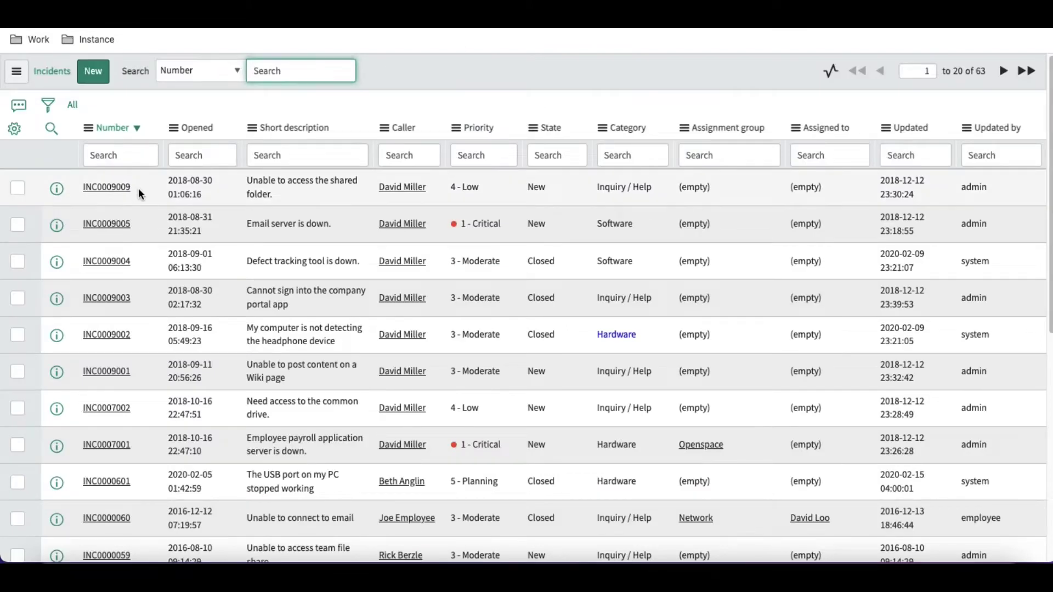
Step: Copy the number of the "Unable to access the shared folder." incident from the Incidents list and search the service portal for it
drag(138, 187, 81, 187)
key(ctrl+c)
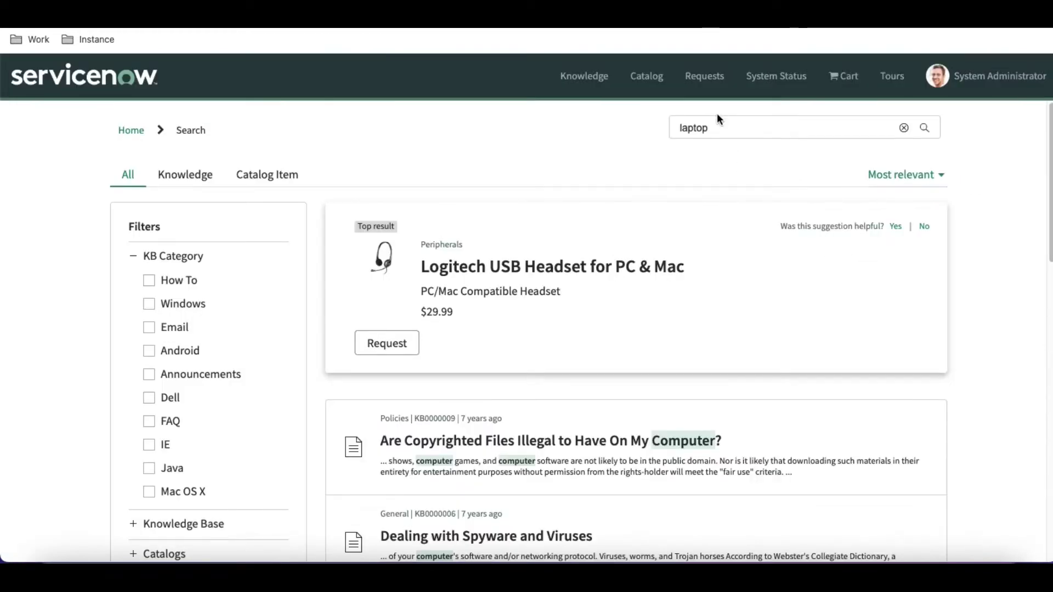
drag(721, 125, 641, 123)
key(ctrl+v)
key(Return)
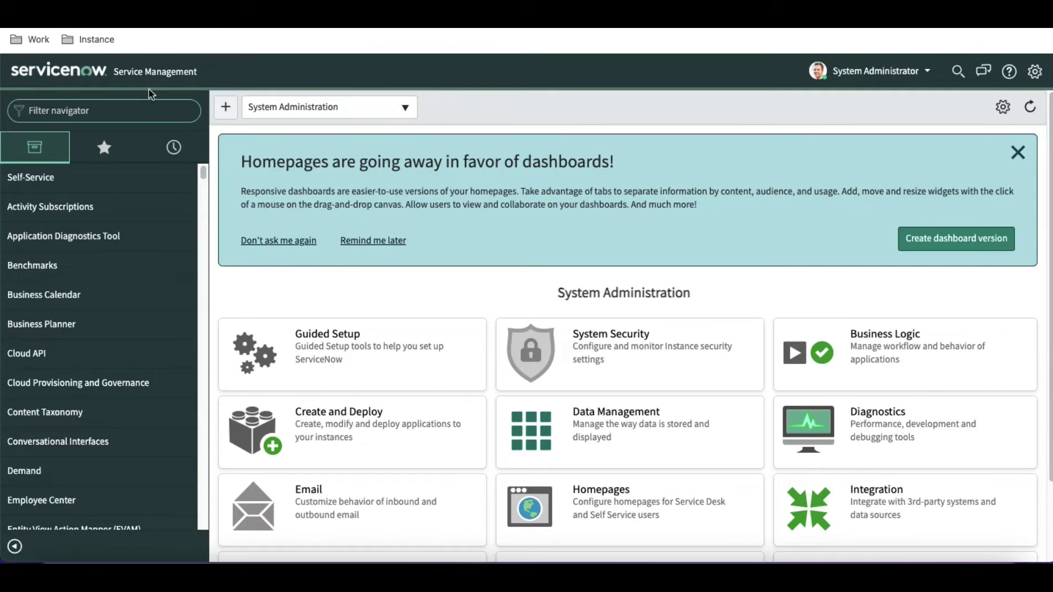
Step: Create a new AI Search indexed source record and name it Ticket Details
text(Al Se)
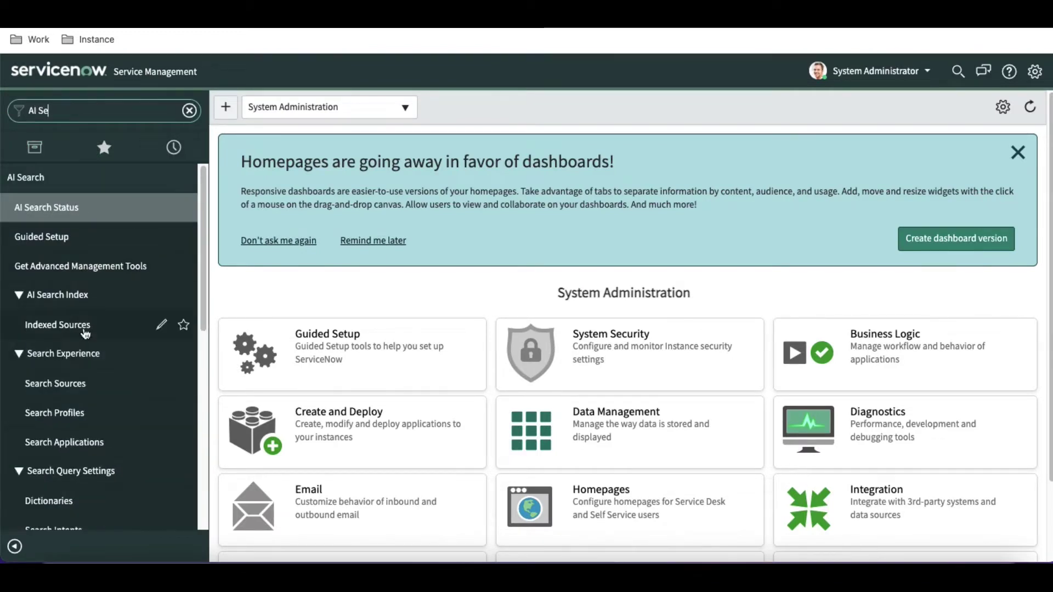
click(47, 334)
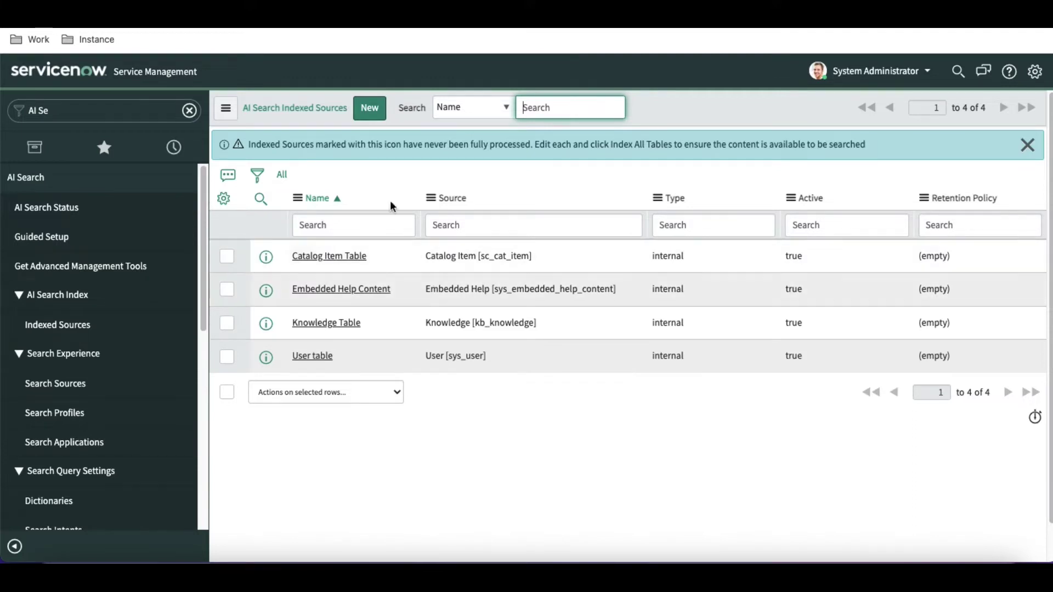
click(369, 117)
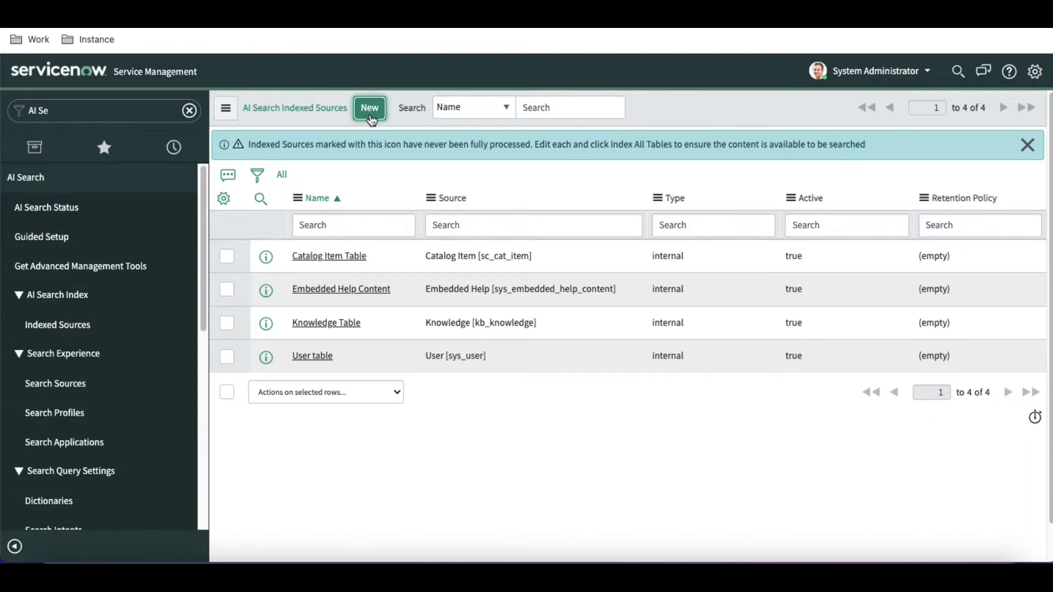
click(370, 109)
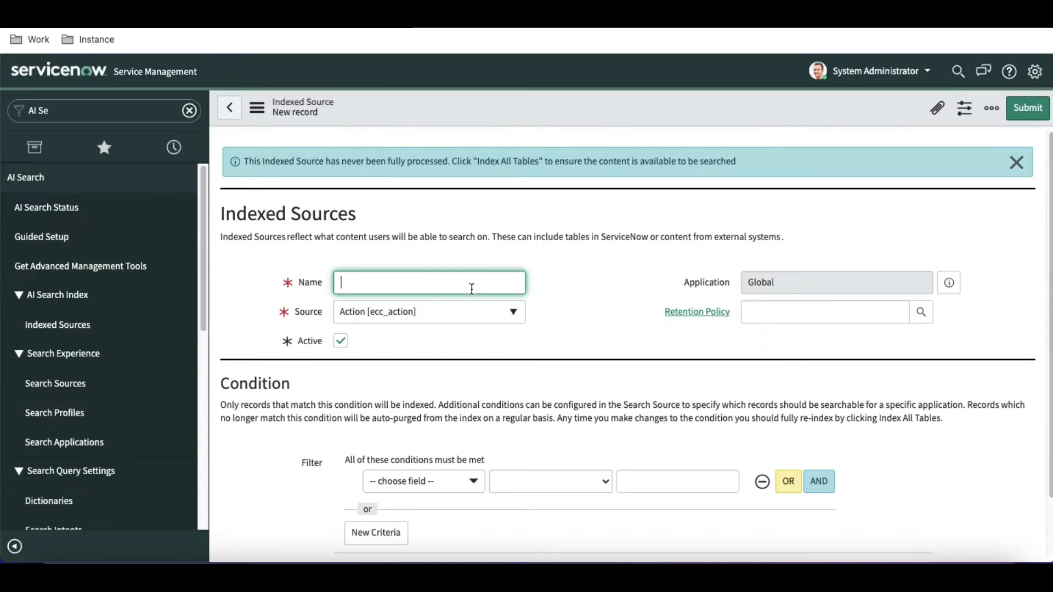
text(Ticket Details)
click(604, 284)
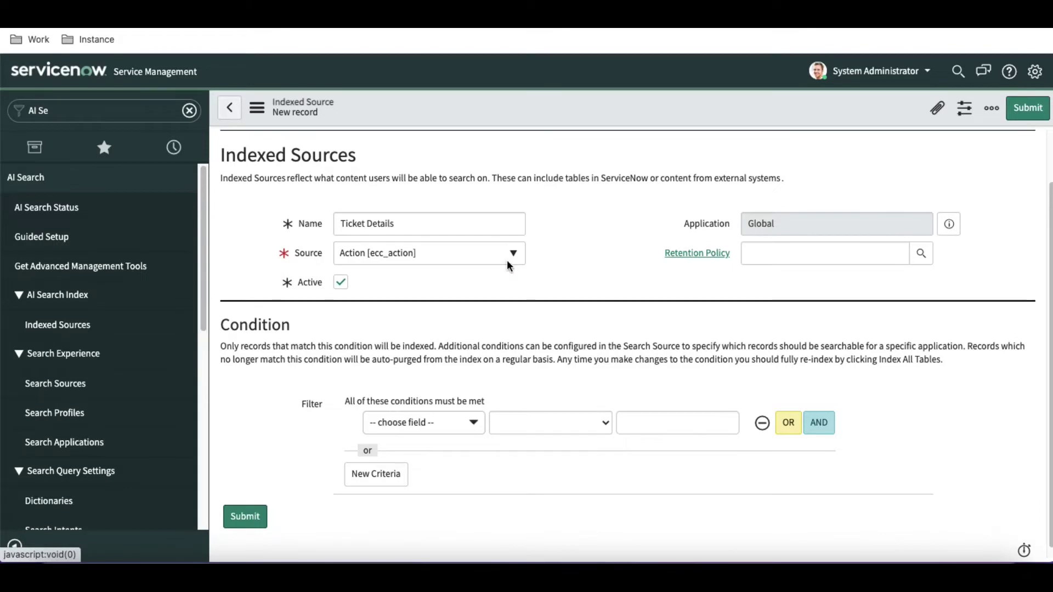
Step: Set the indexed source's table to Task [task] and its retention policy to One year
click(507, 260)
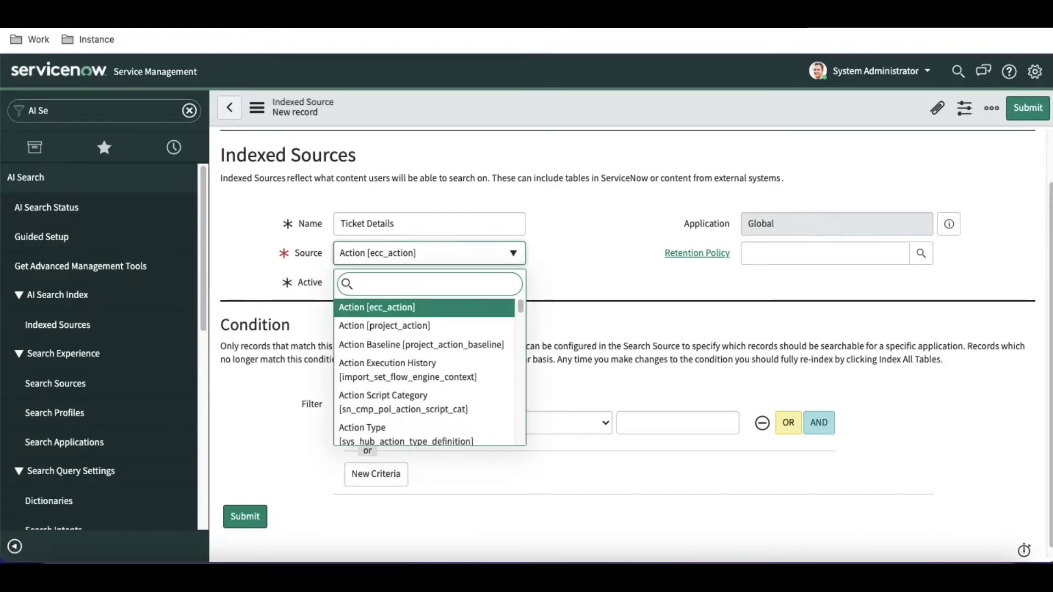
text(task )
text([)
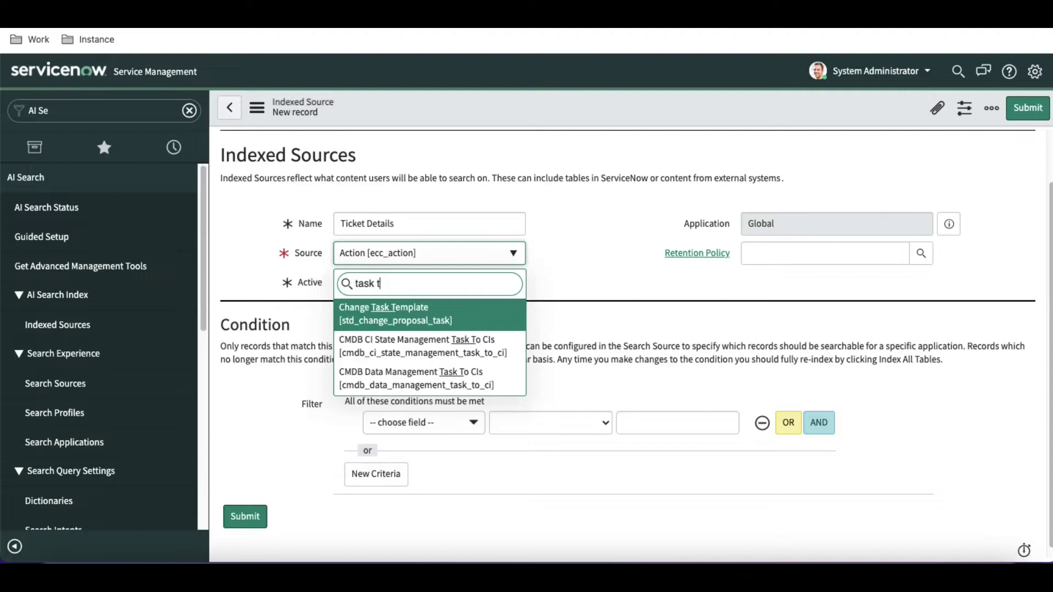
text(ta)
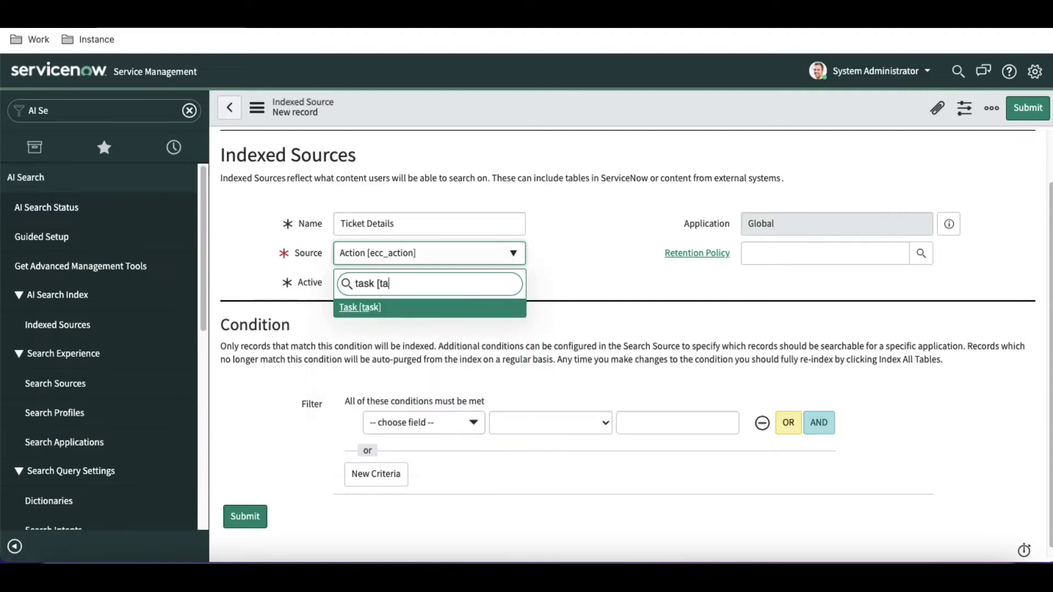
key(Return)
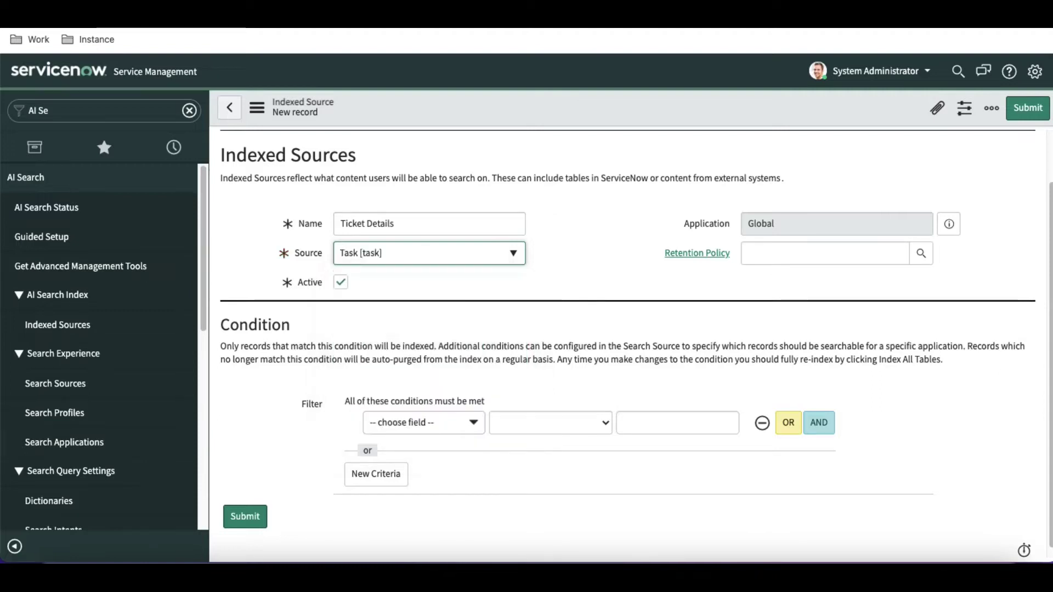
click(769, 258)
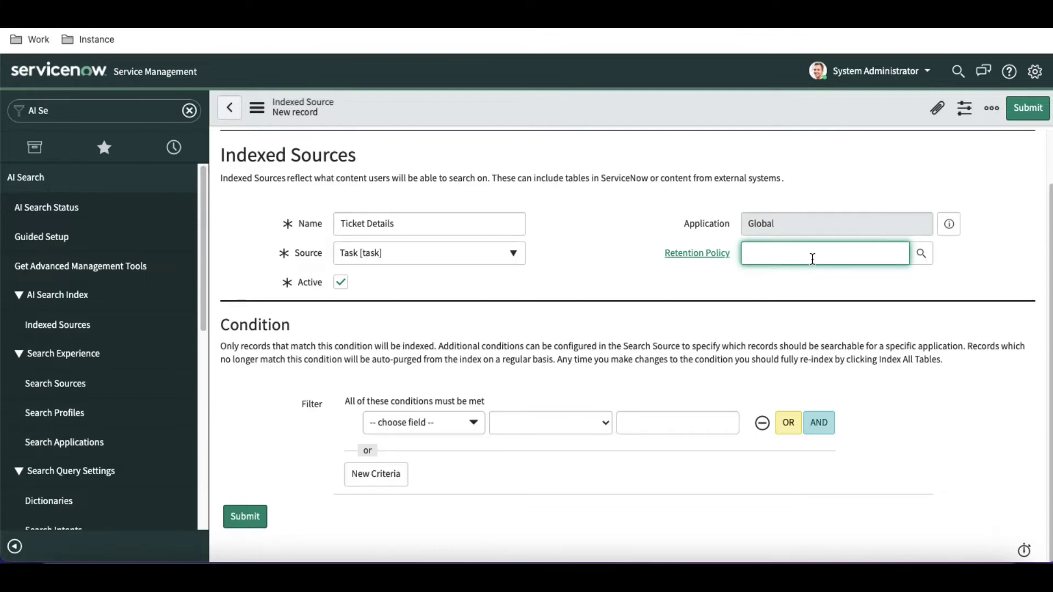
click(922, 254)
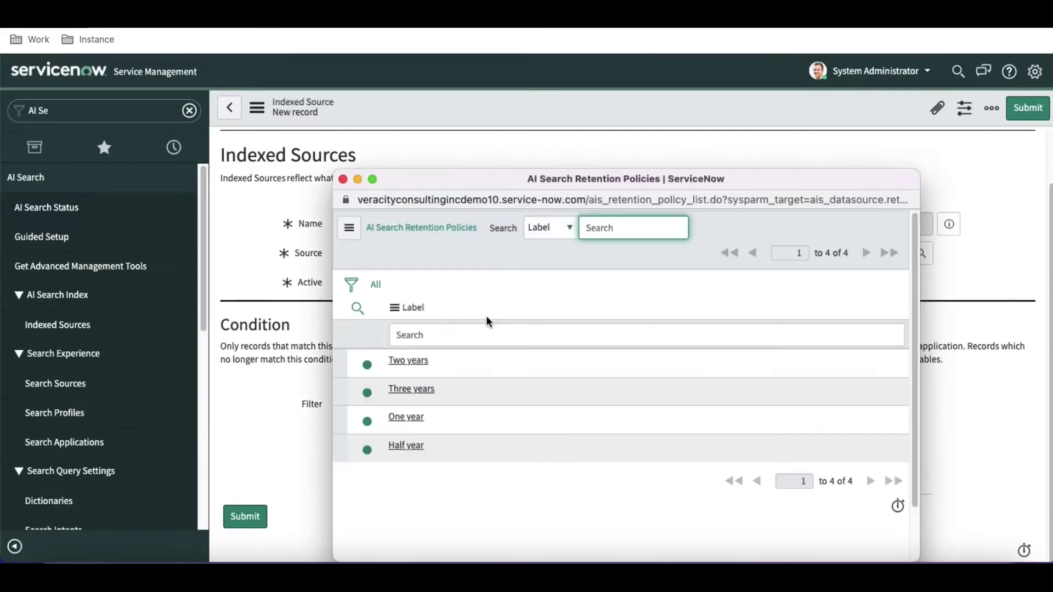
click(411, 417)
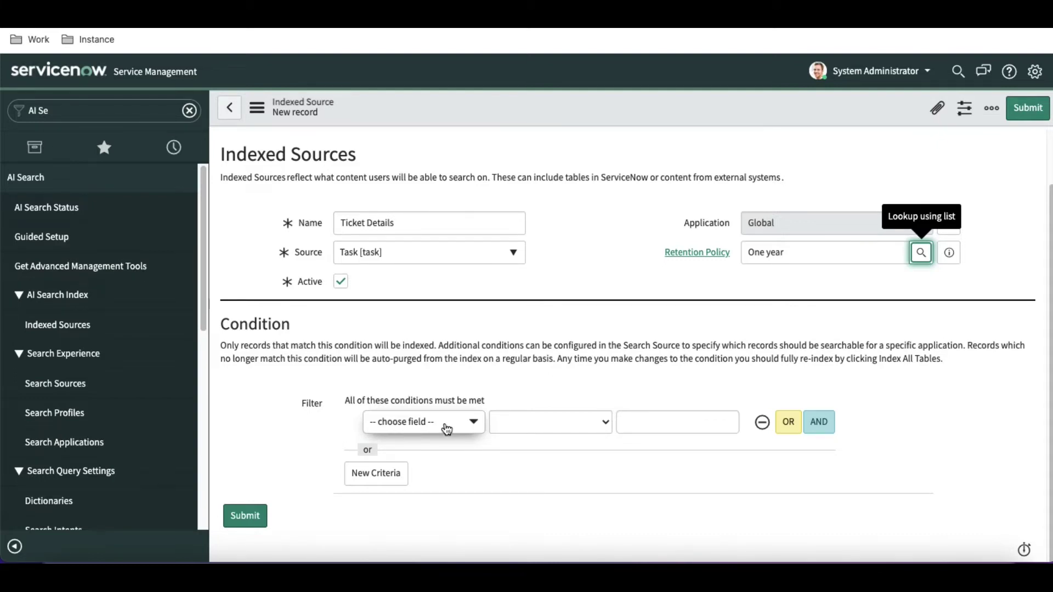
Step: Add filter conditions limiting the indexed source to records whose Task type is Incident or Change Request
click(448, 429)
text(task t)
click(390, 480)
click(678, 422)
click(678, 422)
click(788, 422)
click(653, 465)
click(663, 534)
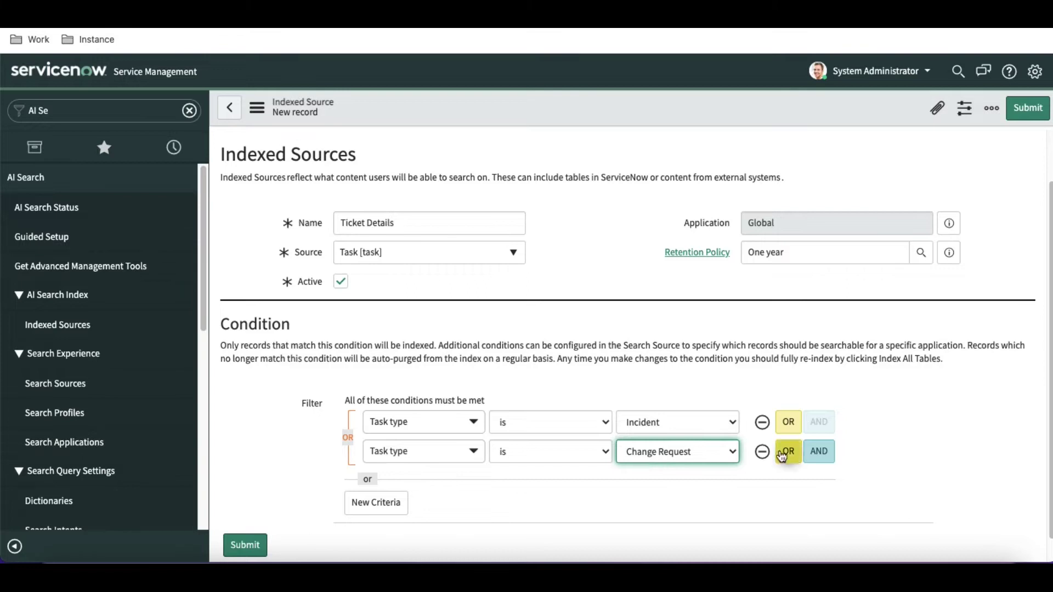
Step: Add an OR condition for Task type is Request and submit the Ticket Details indexed source
click(788, 451)
click(663, 447)
click(662, 446)
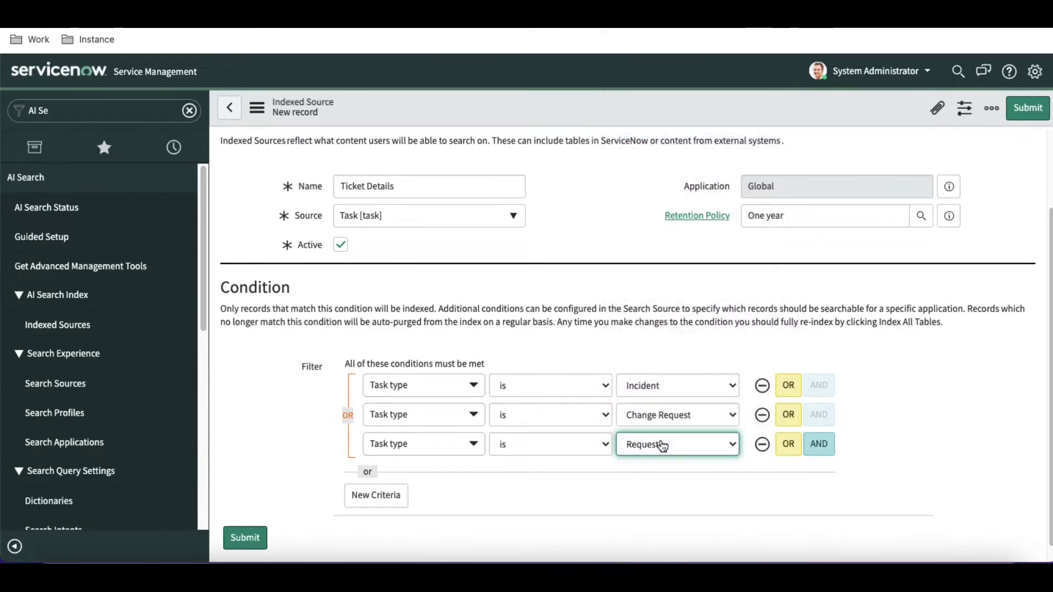
click(245, 537)
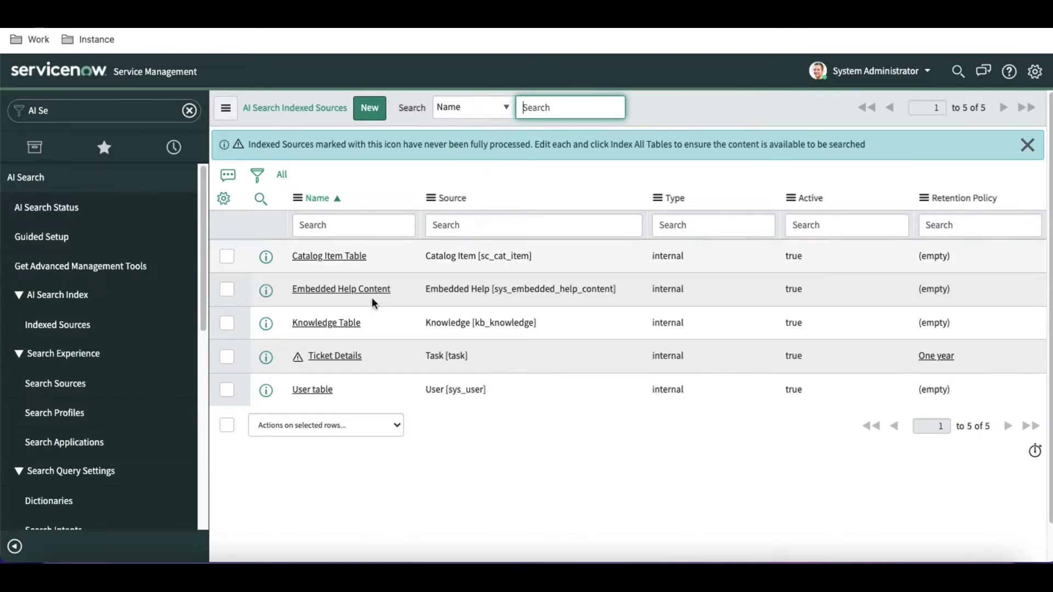
Step: Open the Ticket Details indexed source and start a field setting for Change Request [change_request] with the attribute map_to_raw
click(339, 357)
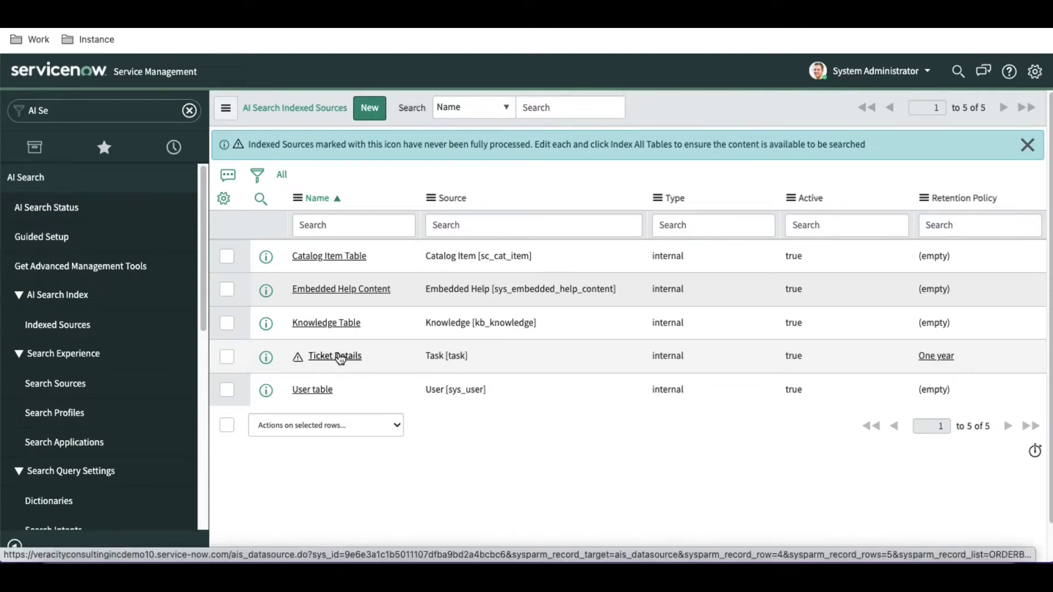
scroll(338, 351, down, 5)
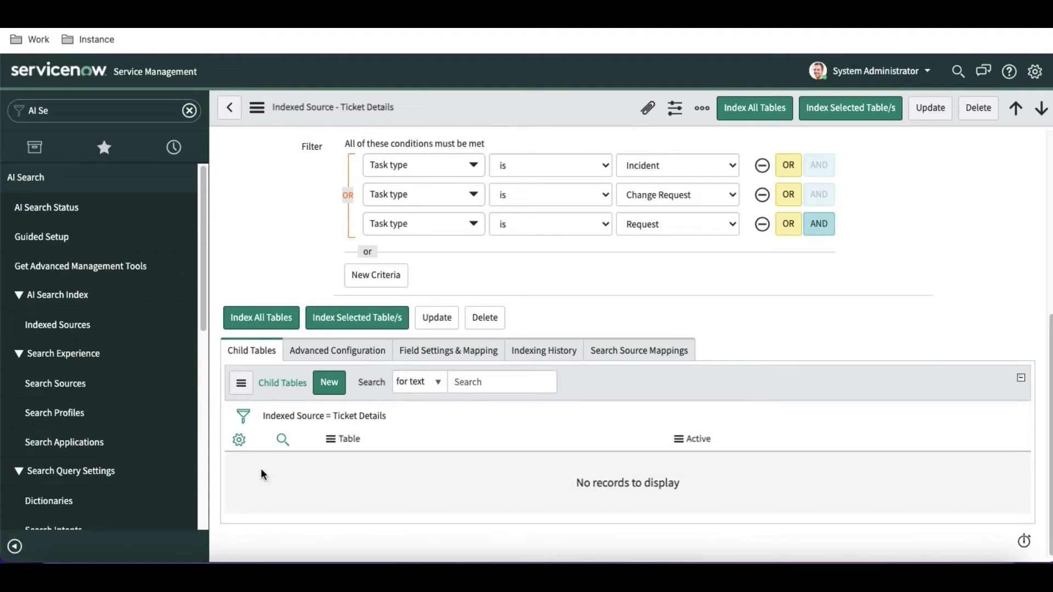
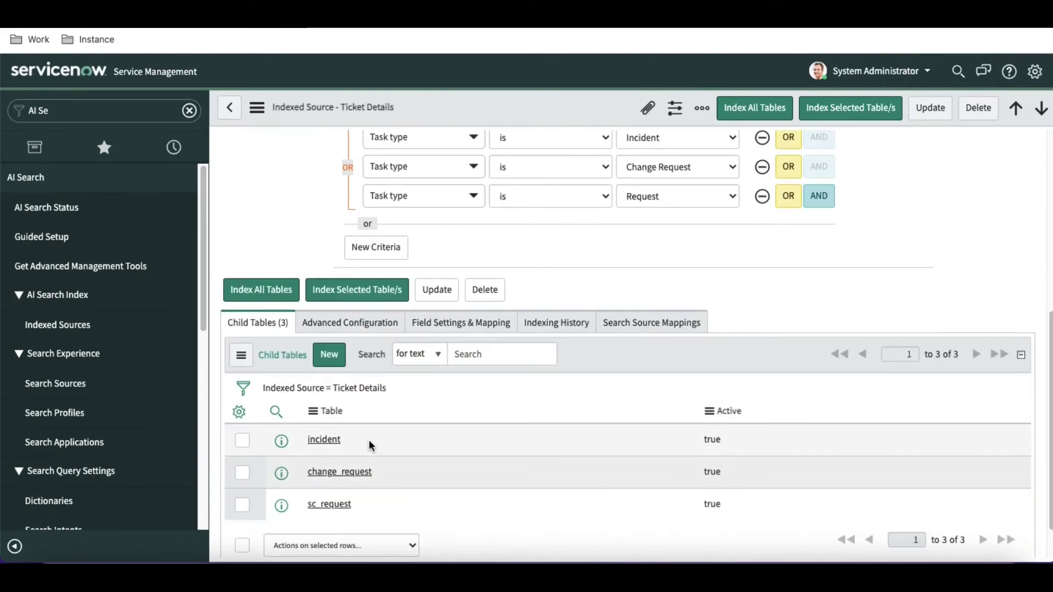
click(437, 322)
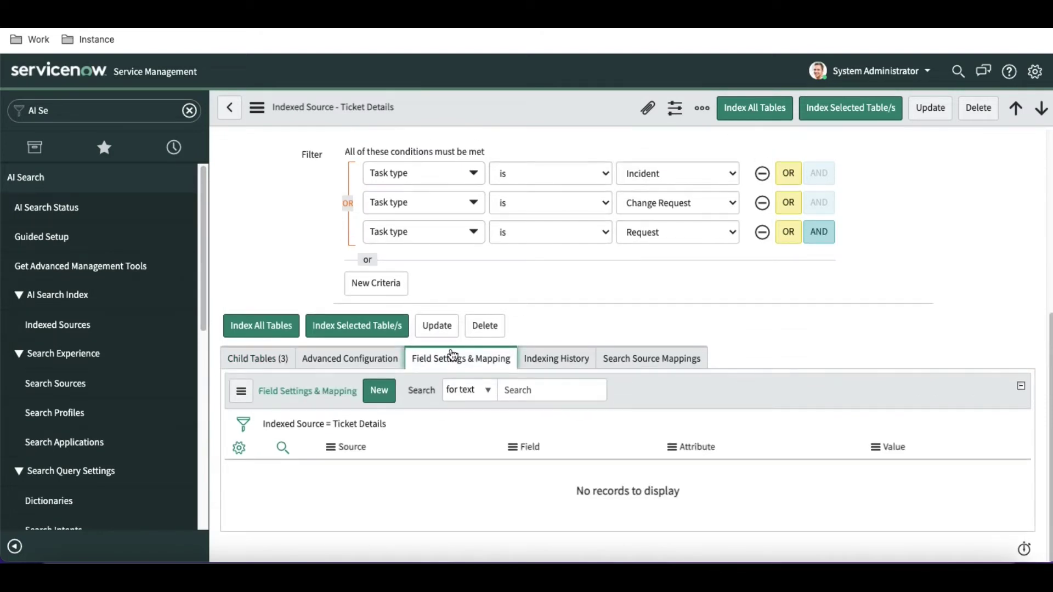
click(389, 391)
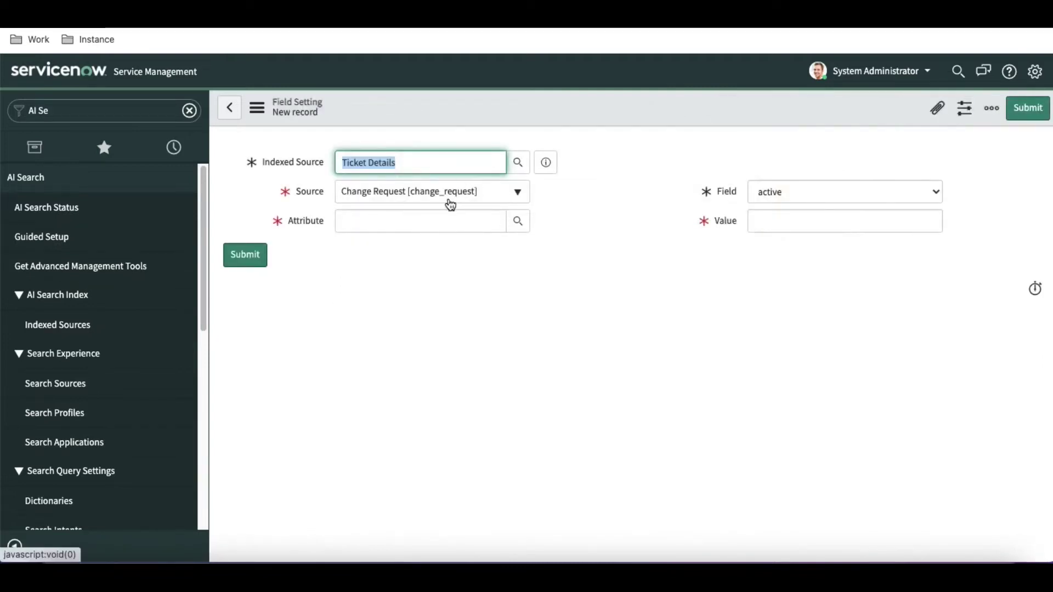
click(518, 227)
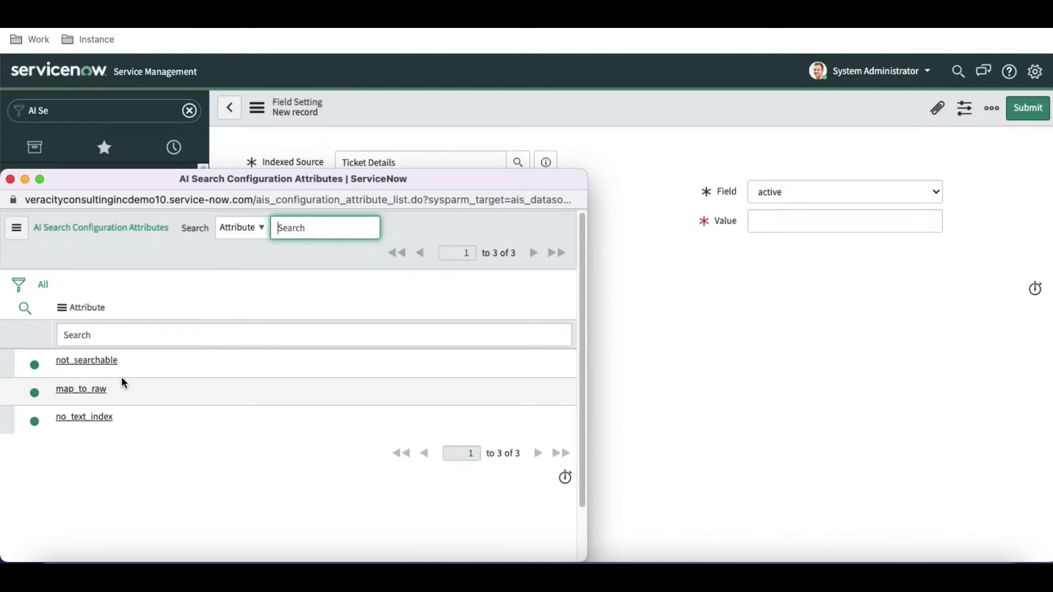
click(96, 391)
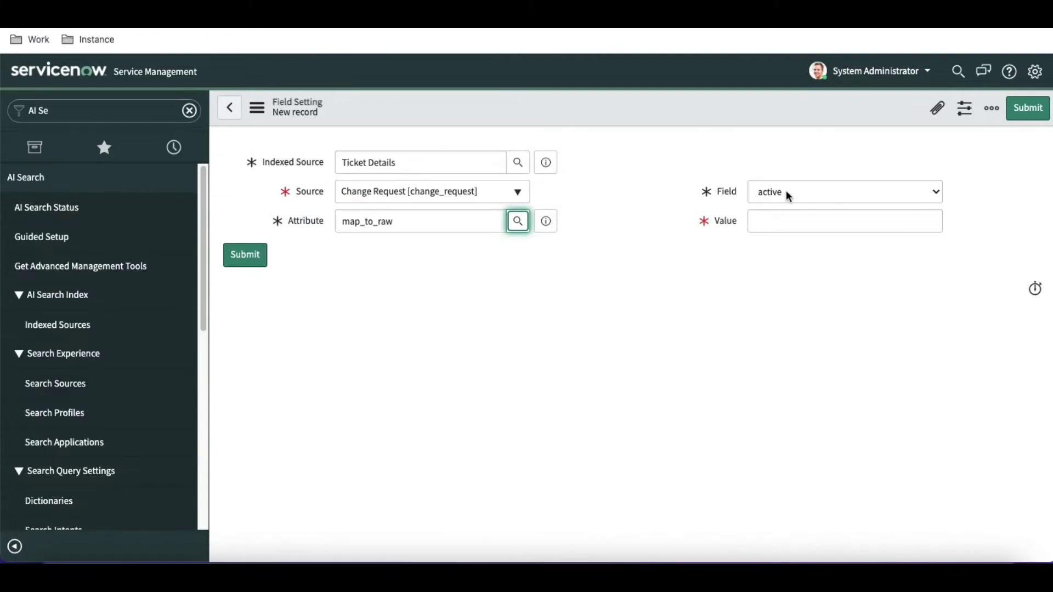
Step: Set the field setting's field to number and its value to number, and submit it
click(787, 197)
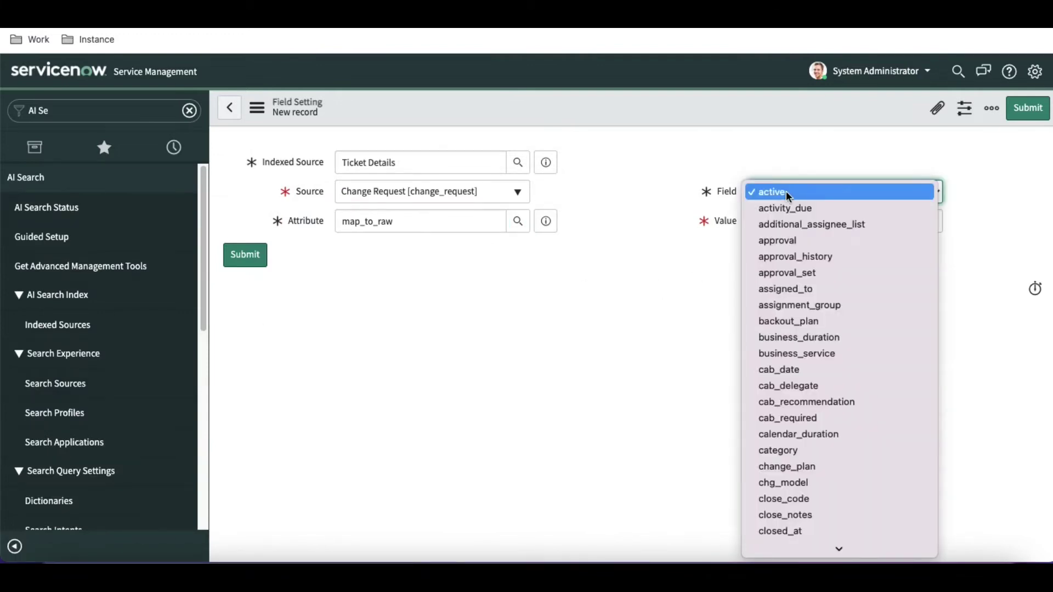
text(number)
key(Return)
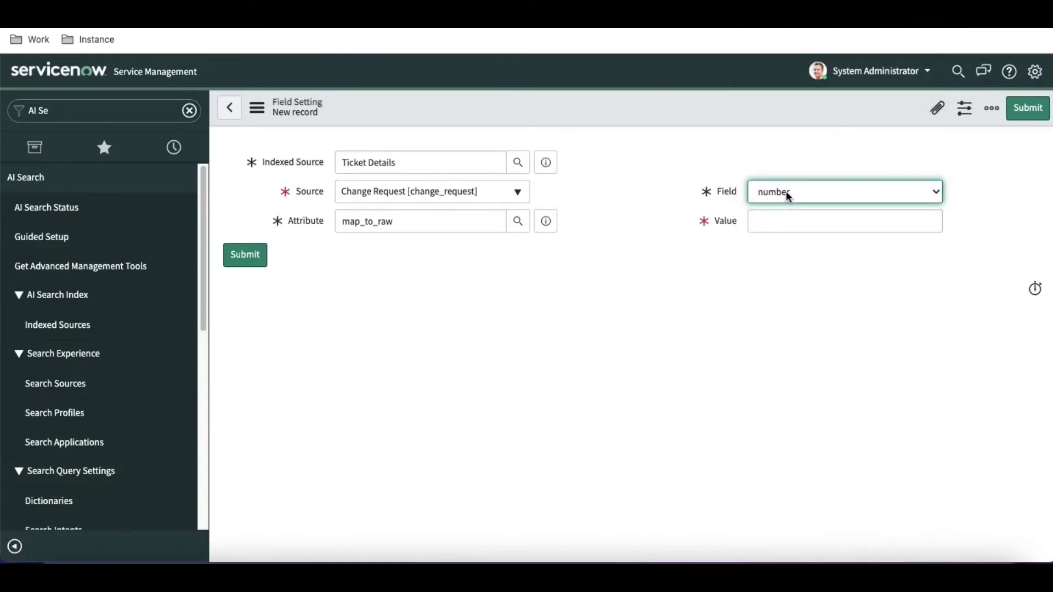
click(780, 218)
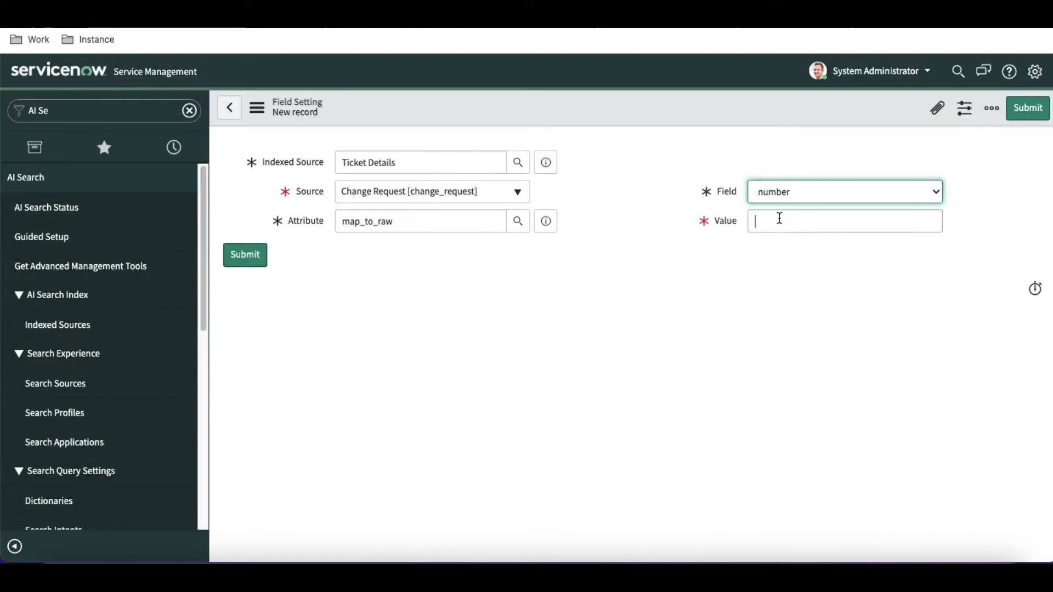
text(number)
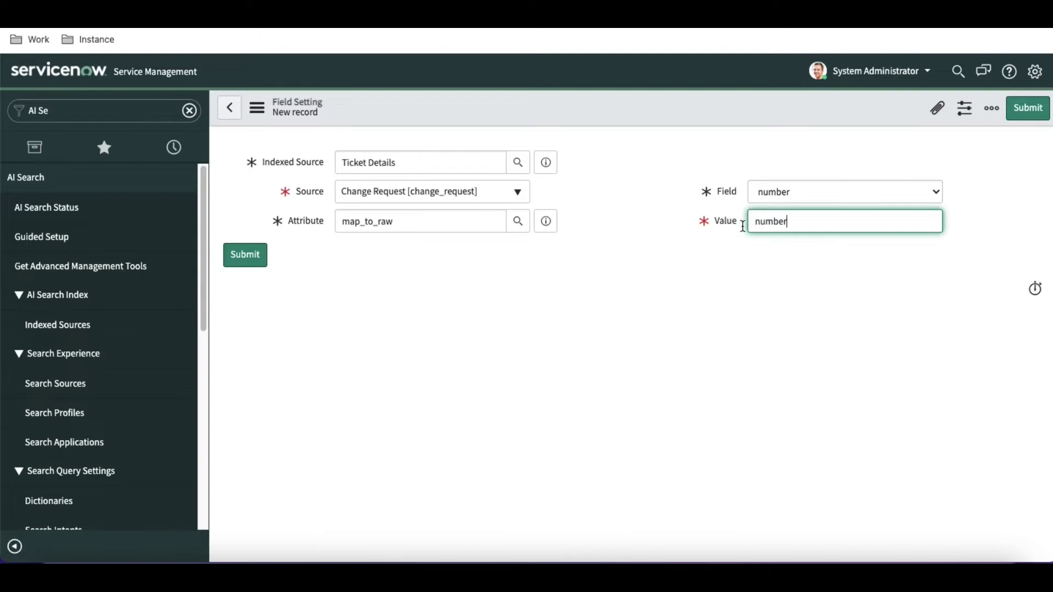
click(254, 258)
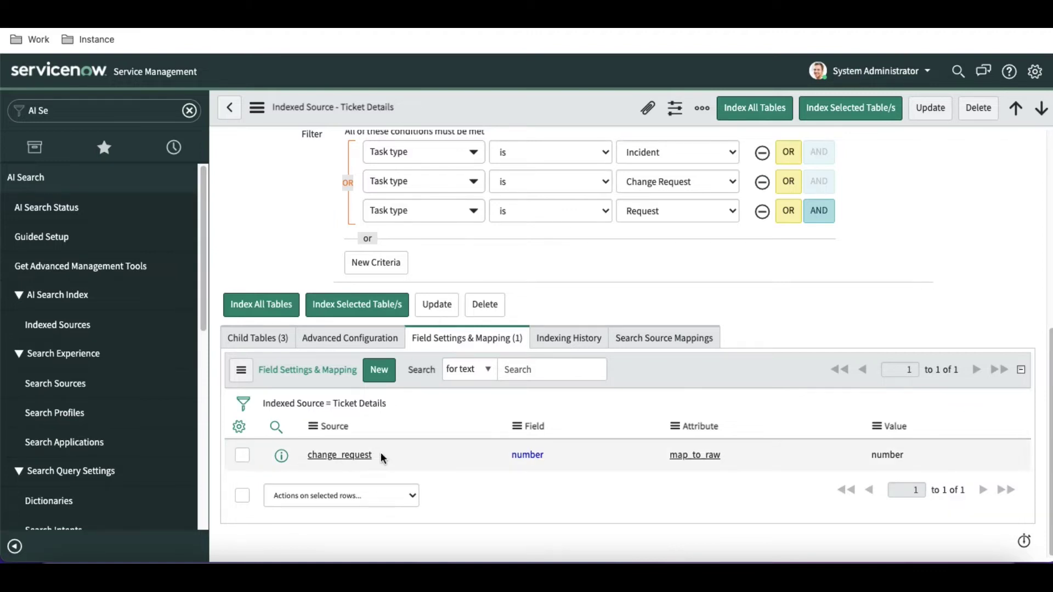
Step: Start another field setting for Ticket Details with source Incident [incident] and attribute map_to_raw
click(371, 372)
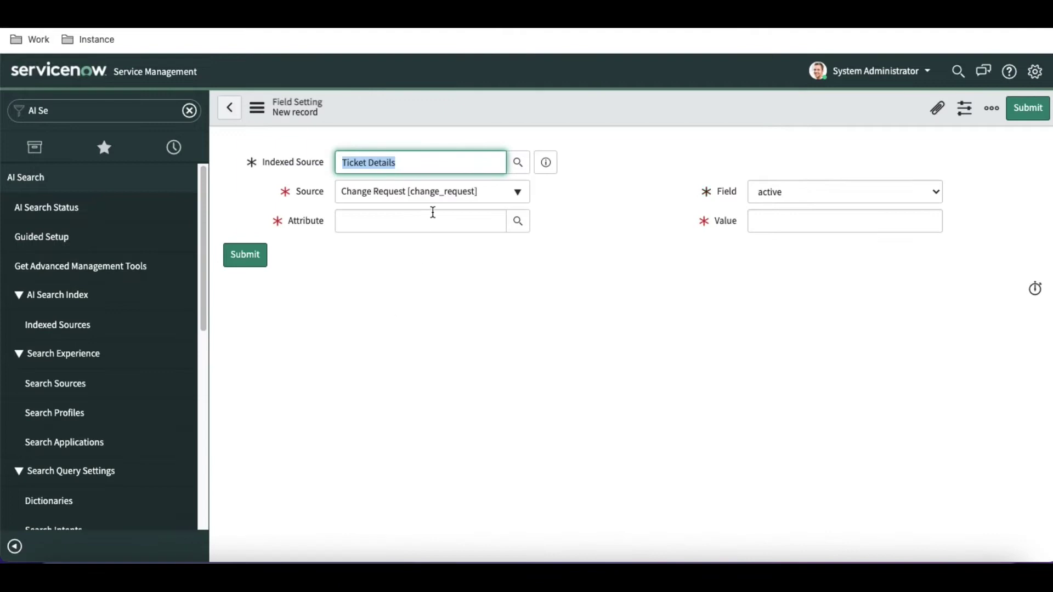
click(436, 193)
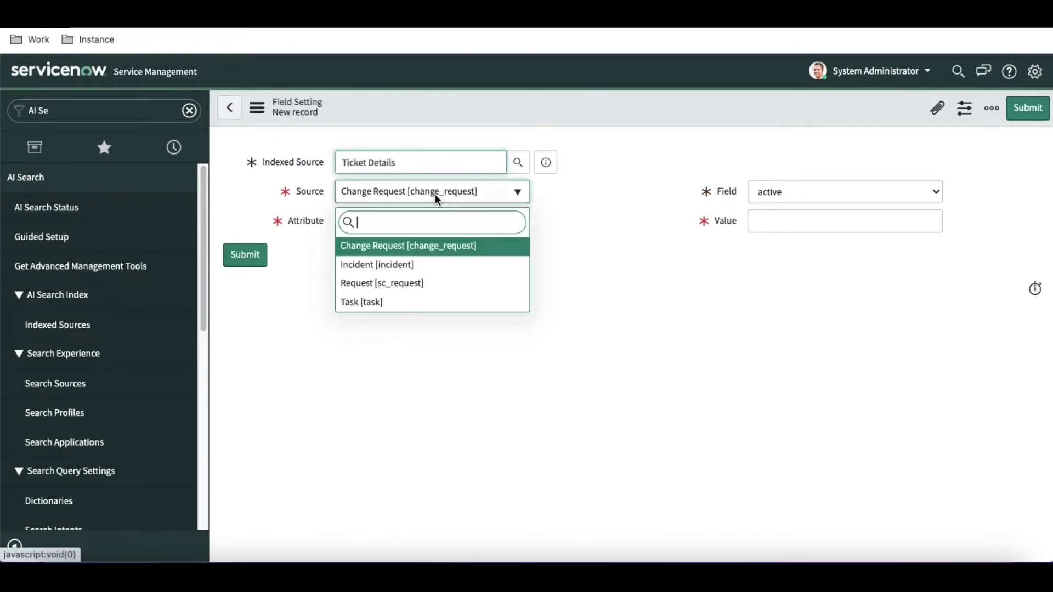
click(402, 266)
click(517, 221)
click(82, 389)
Step: Set the Incident field setting's field to number and its value to number, and save it
click(799, 191)
scroll(798, 329, down, 5)
click(810, 224)
click(810, 224)
text(number)
right_click(738, 113)
click(745, 116)
Step: Return to the Ticket Details indexed source record and index all of its tables
click(541, 200)
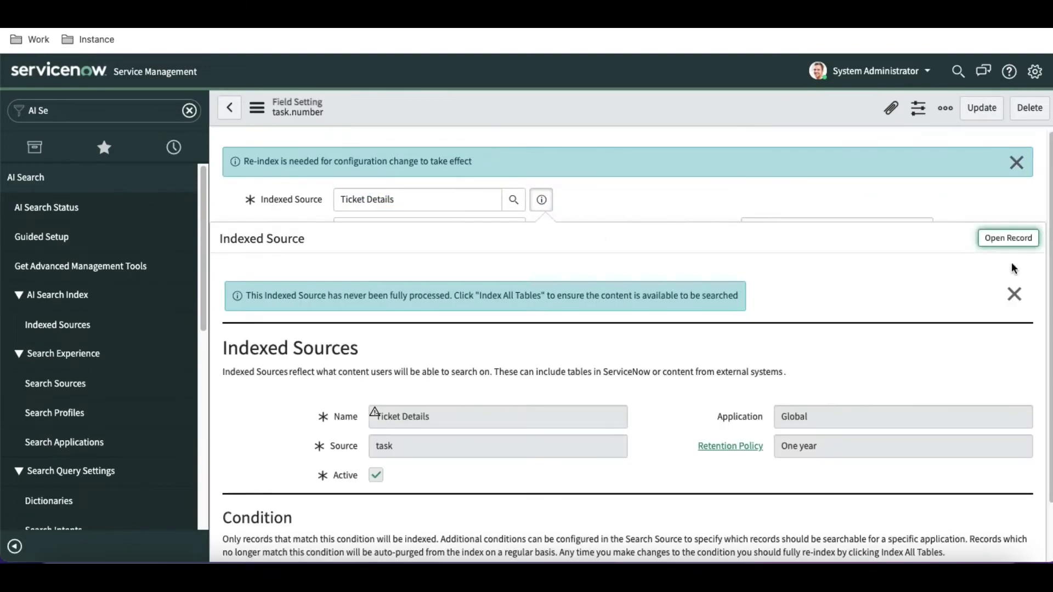
click(1008, 238)
scroll(563, 351, down, 6)
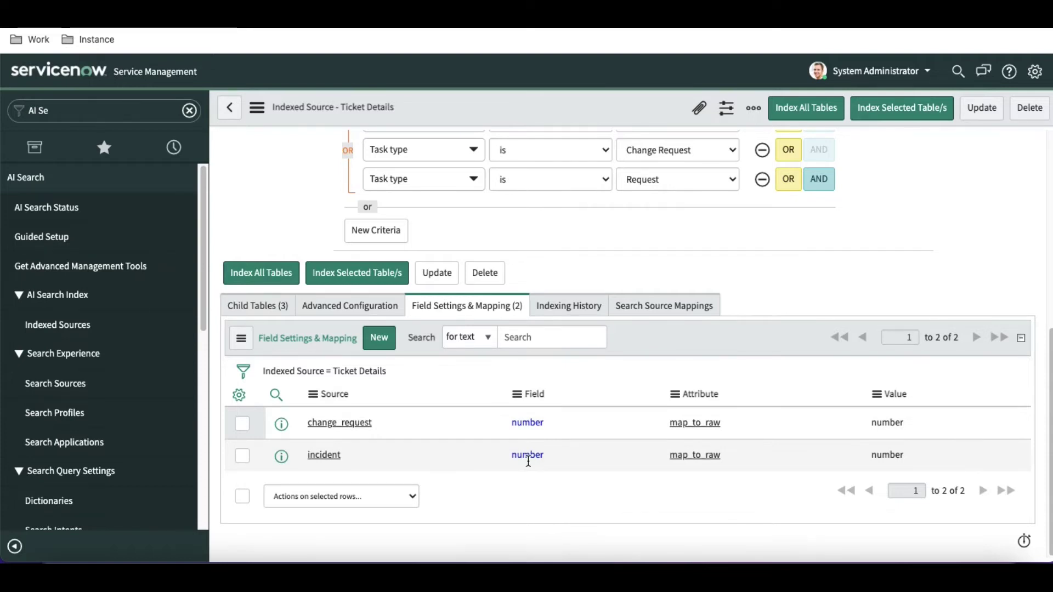
scroll(435, 507, up, 1)
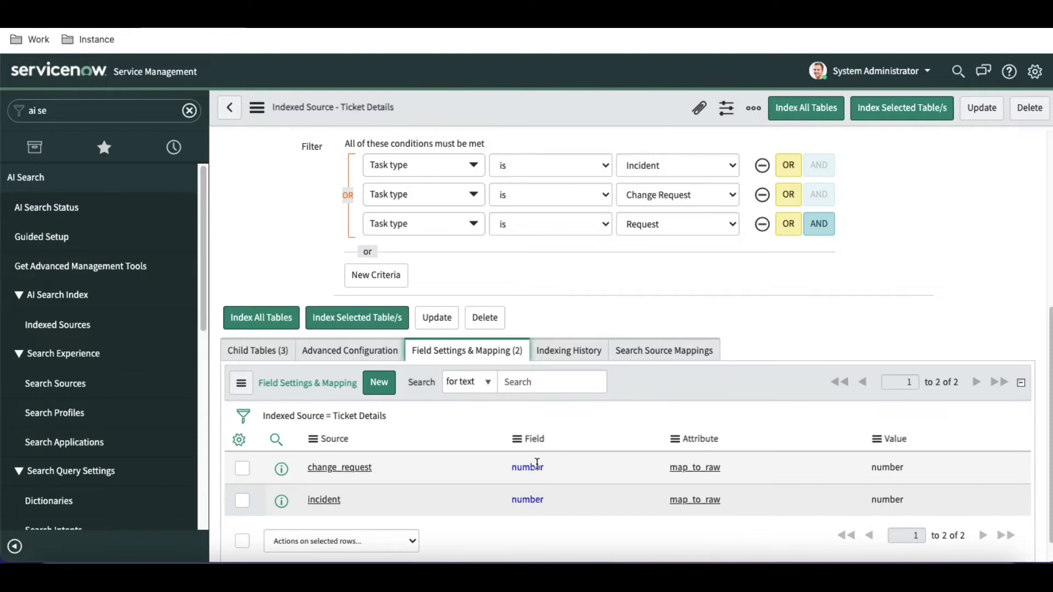
click(811, 118)
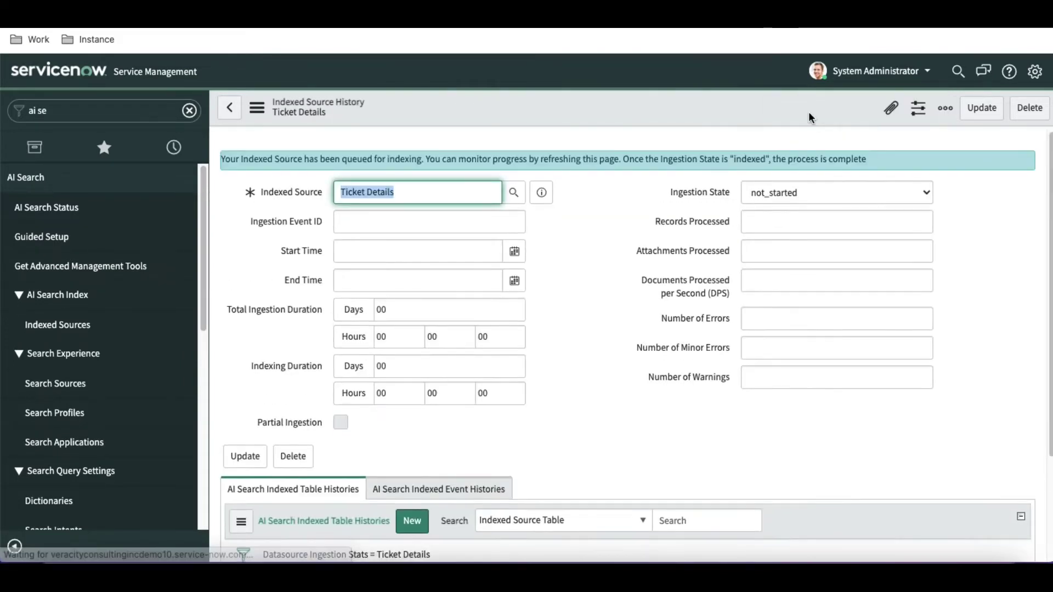
scroll(665, 407, down, 3)
click(380, 416)
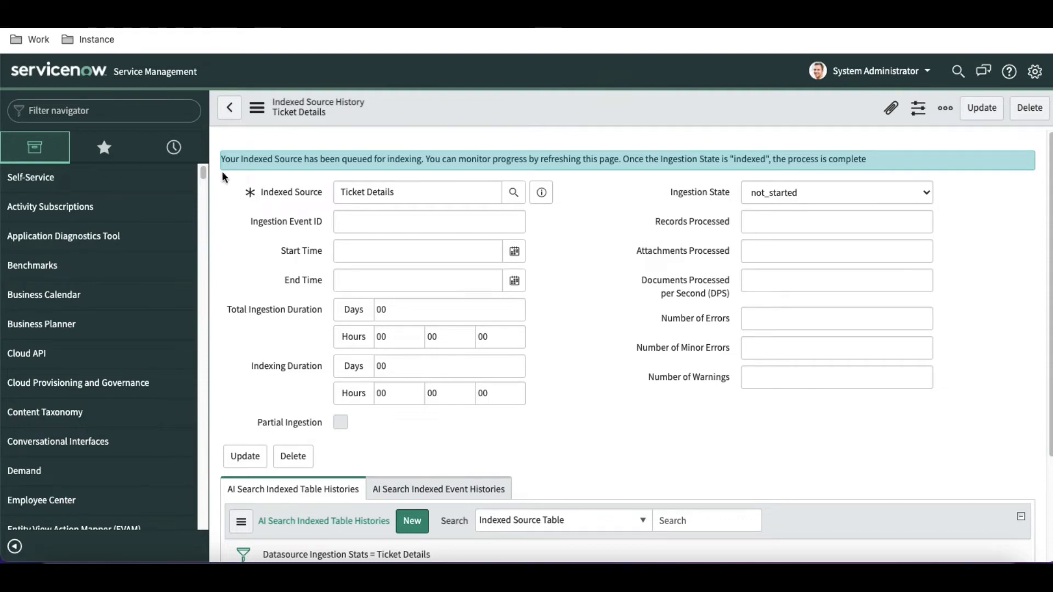
Step: Start a new AI Search search source named Ticket Details that uses the Ticket Details indexed source
click(150, 112)
text(Ai se)
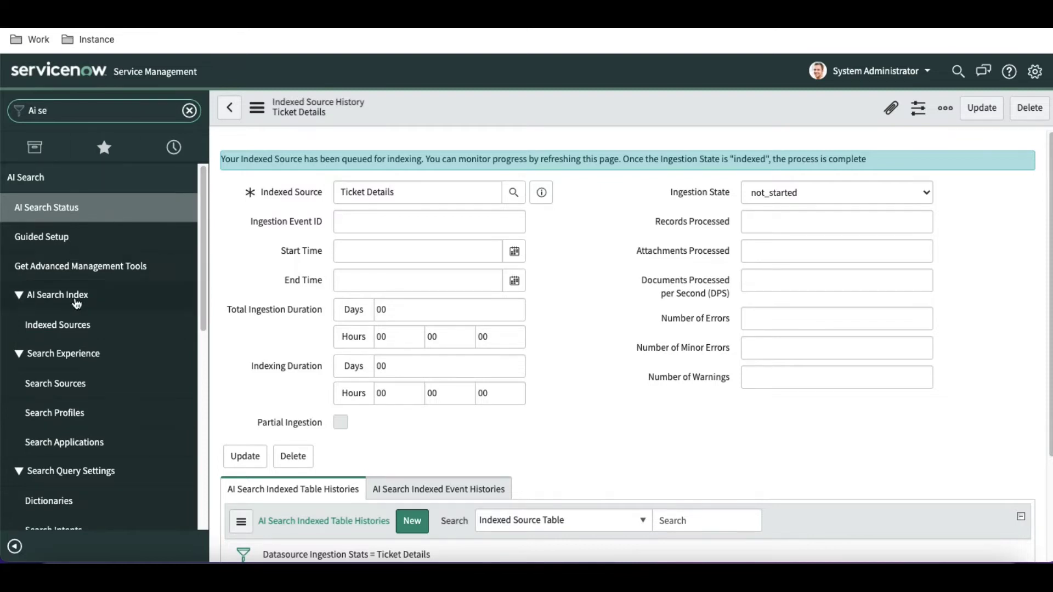
click(51, 391)
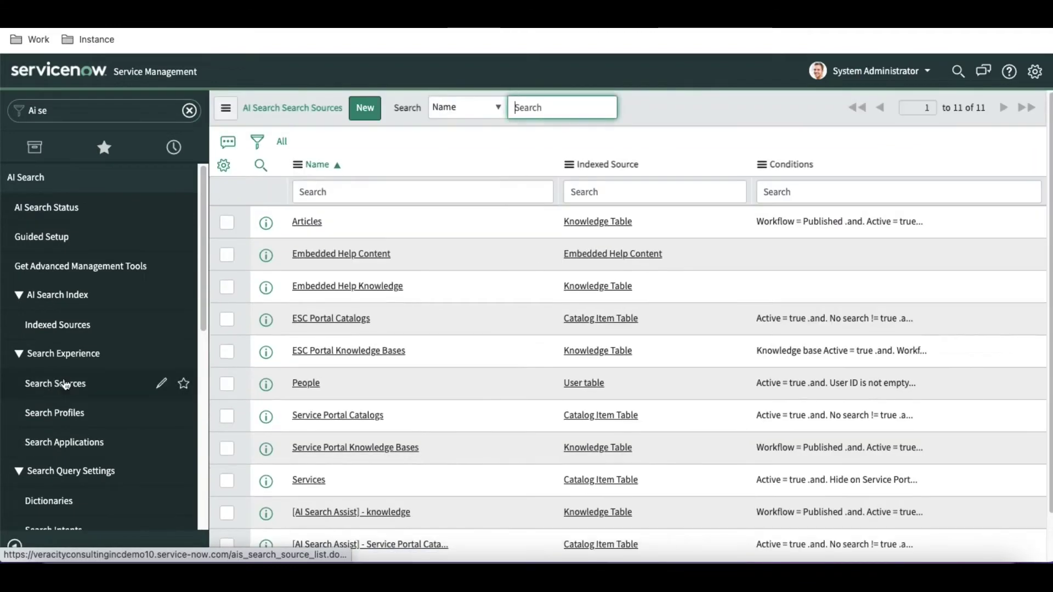
click(373, 112)
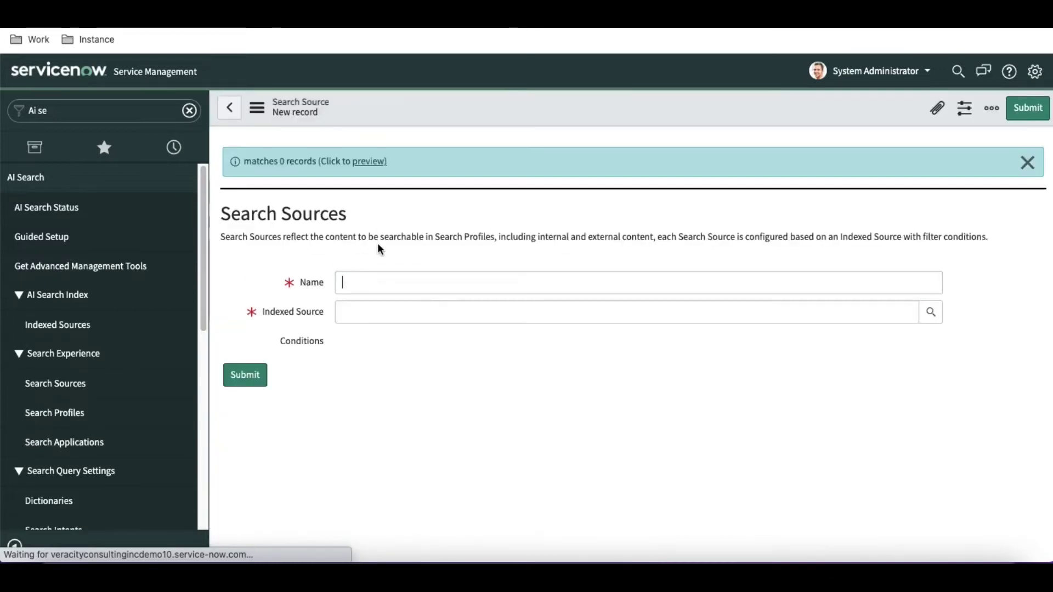
text(Ticke)
key(Tab)
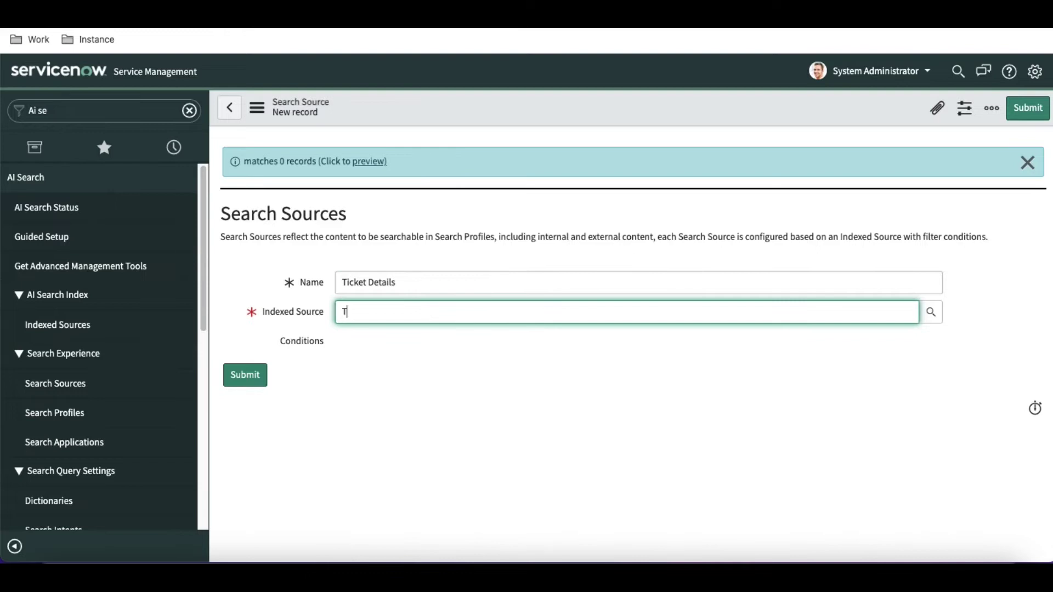
text(Tic)
click(399, 334)
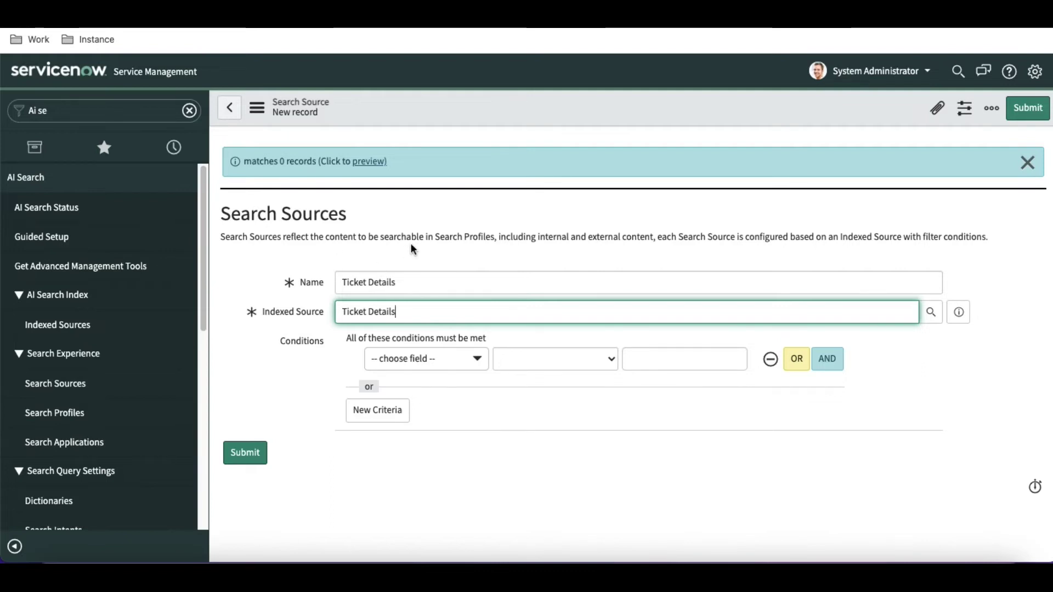
Step: Add the condition Active is true to the search source and submit it
click(456, 366)
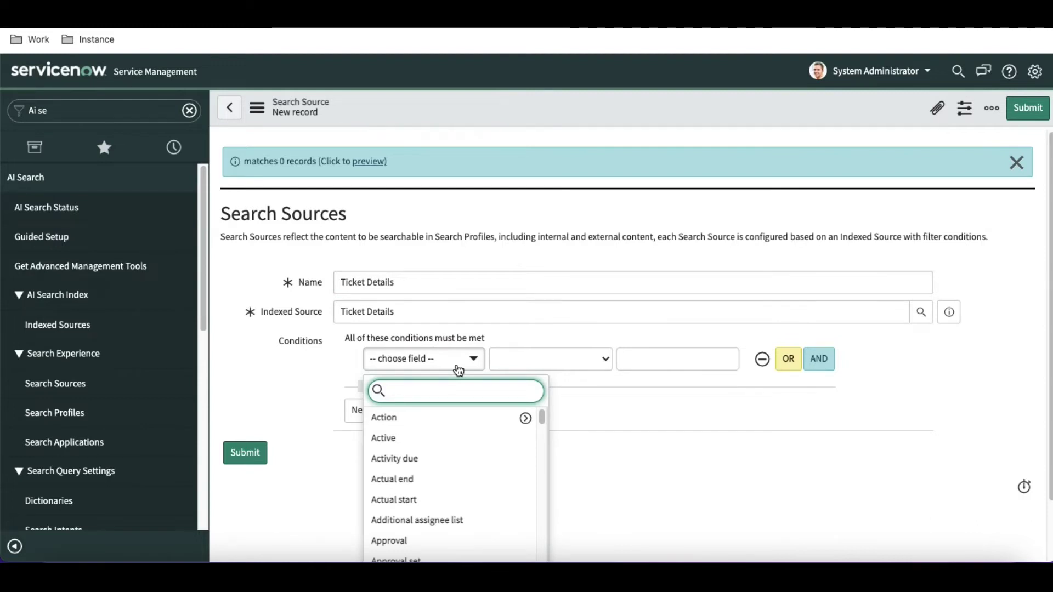
text(ac)
click(387, 438)
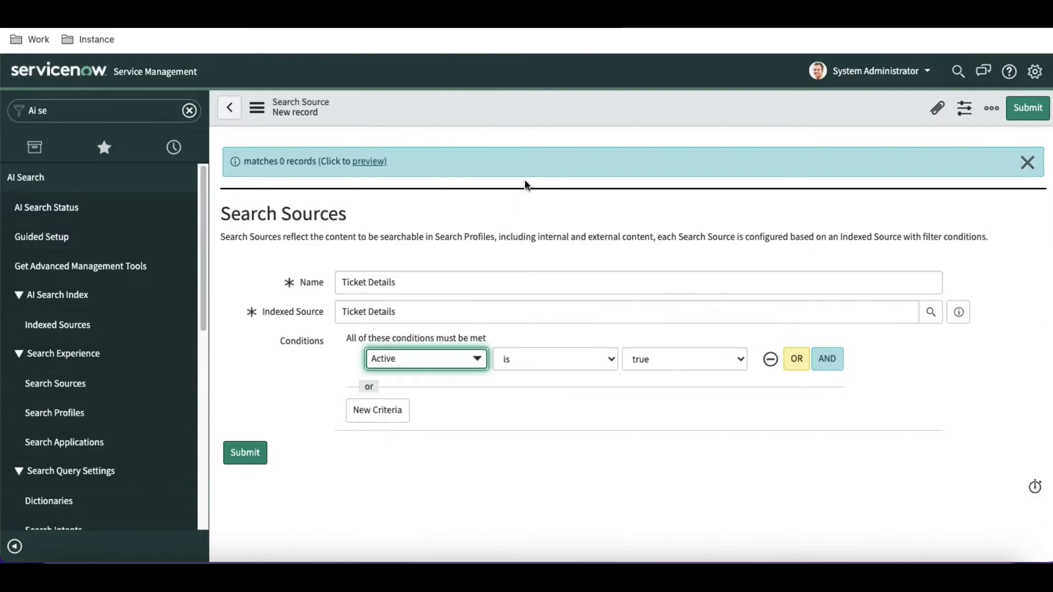
right_click(528, 103)
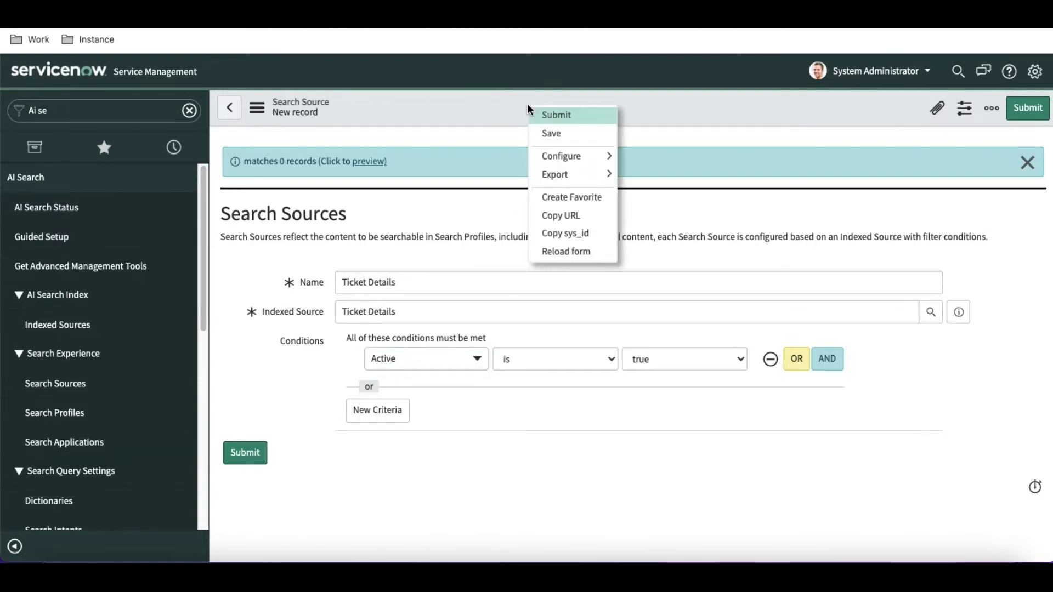
click(537, 115)
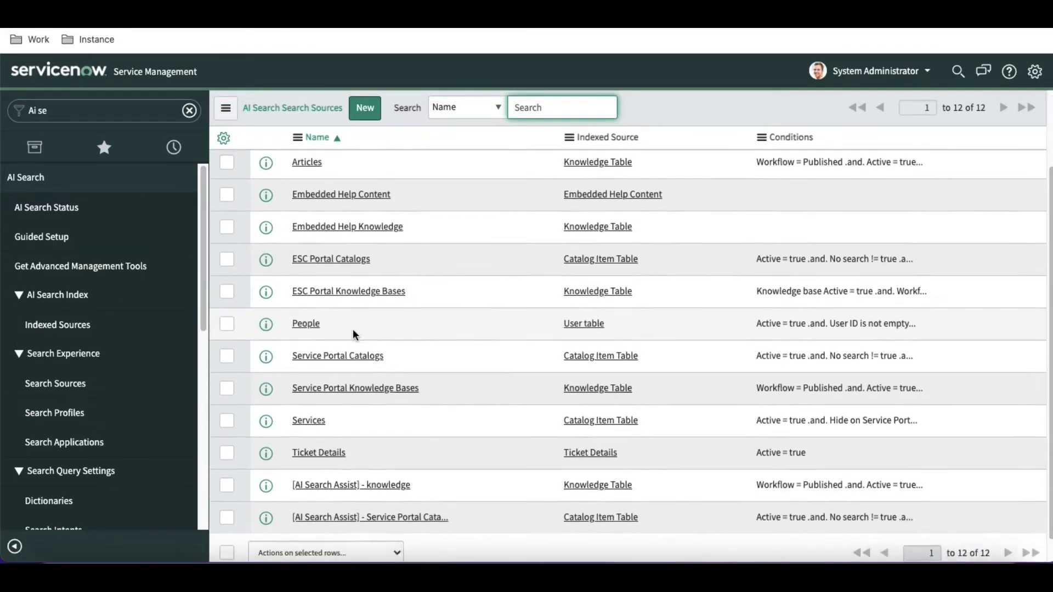
Step: Open the Ticket Details search source and preview its matching records grouped by task type
scroll(353, 328, down, 3)
click(334, 437)
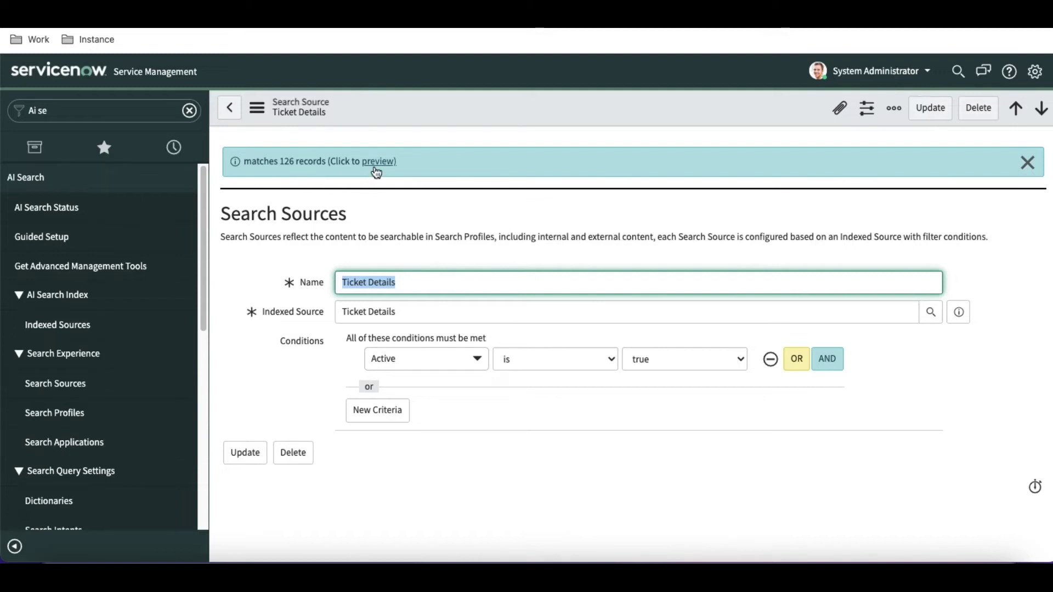
click(376, 164)
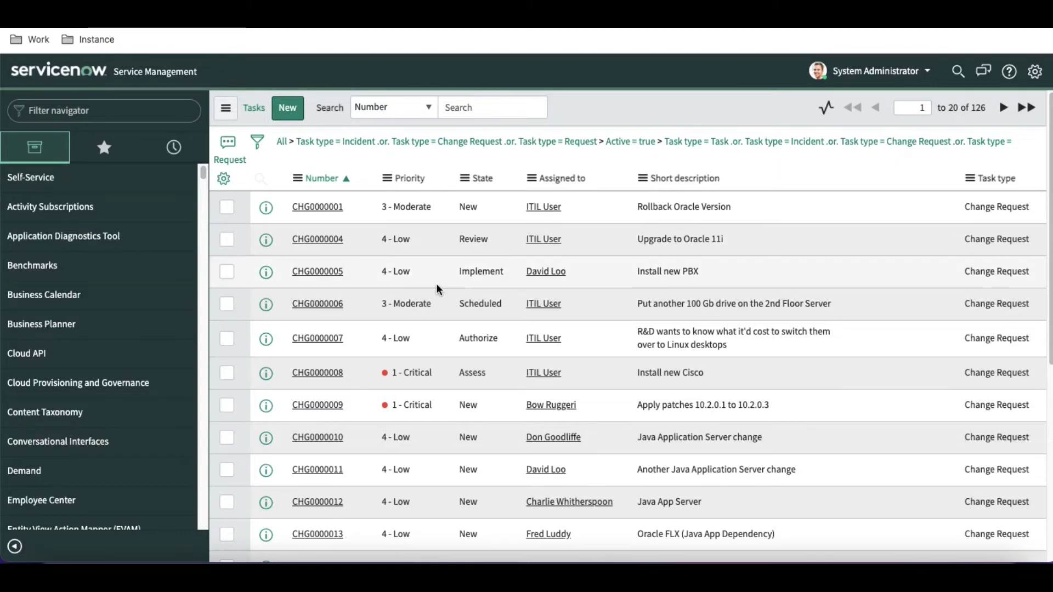
scroll(436, 283, down, 6)
scroll(436, 283, up, 7)
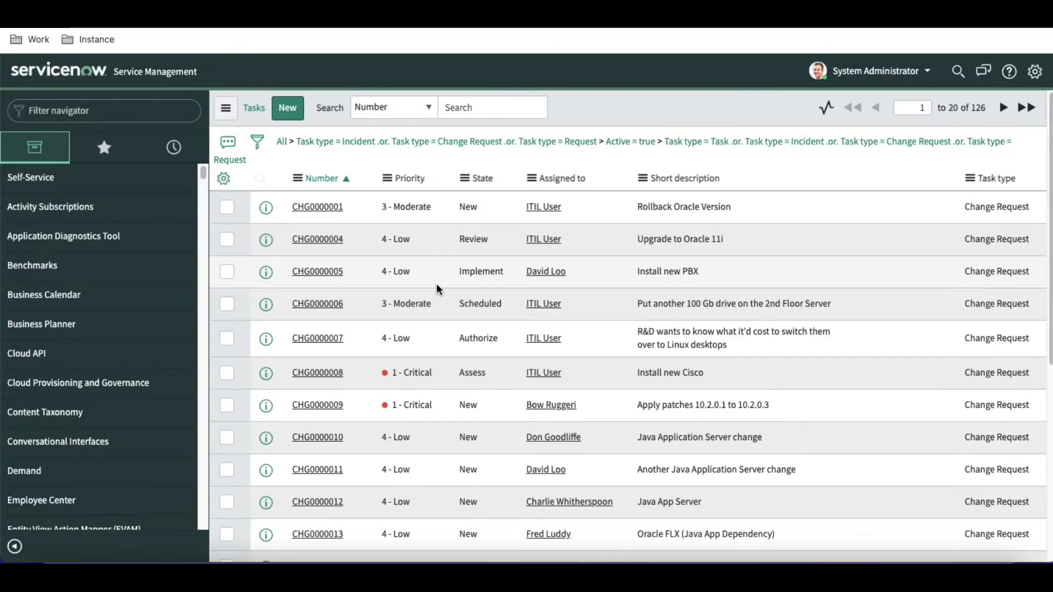
right_click(988, 184)
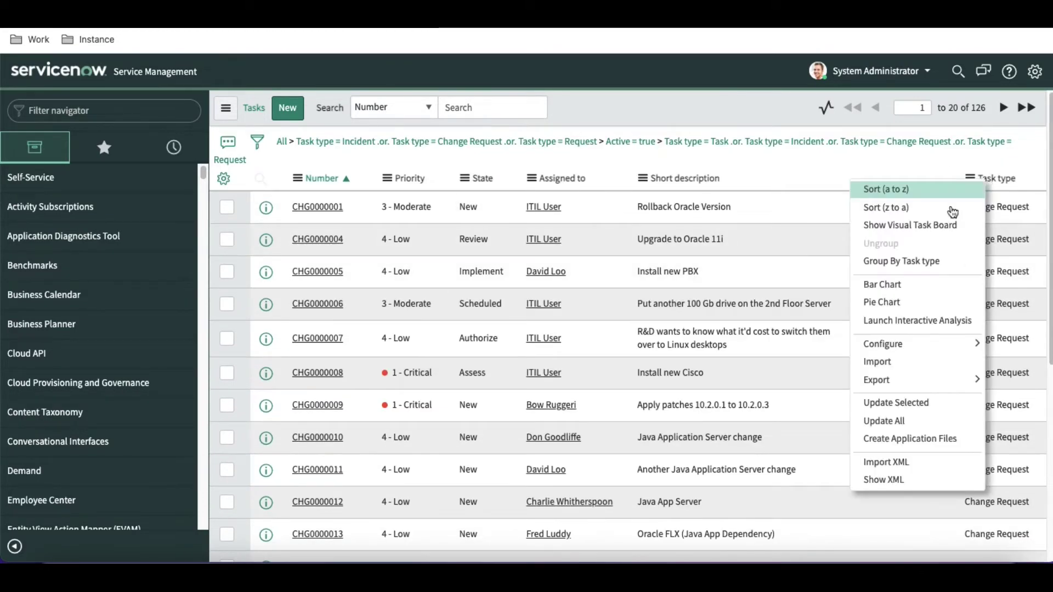
click(899, 256)
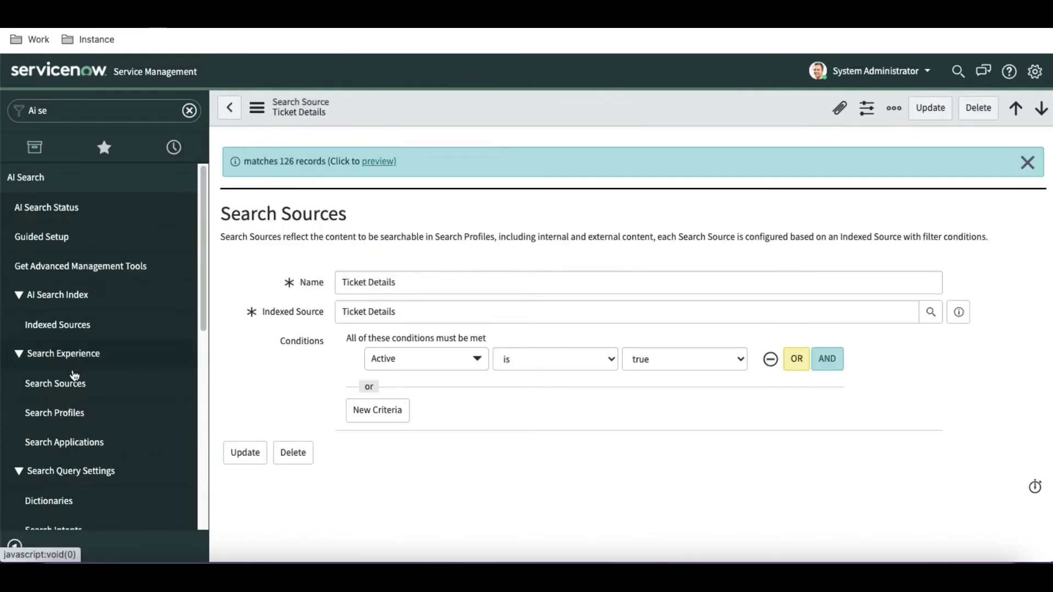
Step: Open the Service Portal Default Search Profile and go to its linked search sources
click(68, 424)
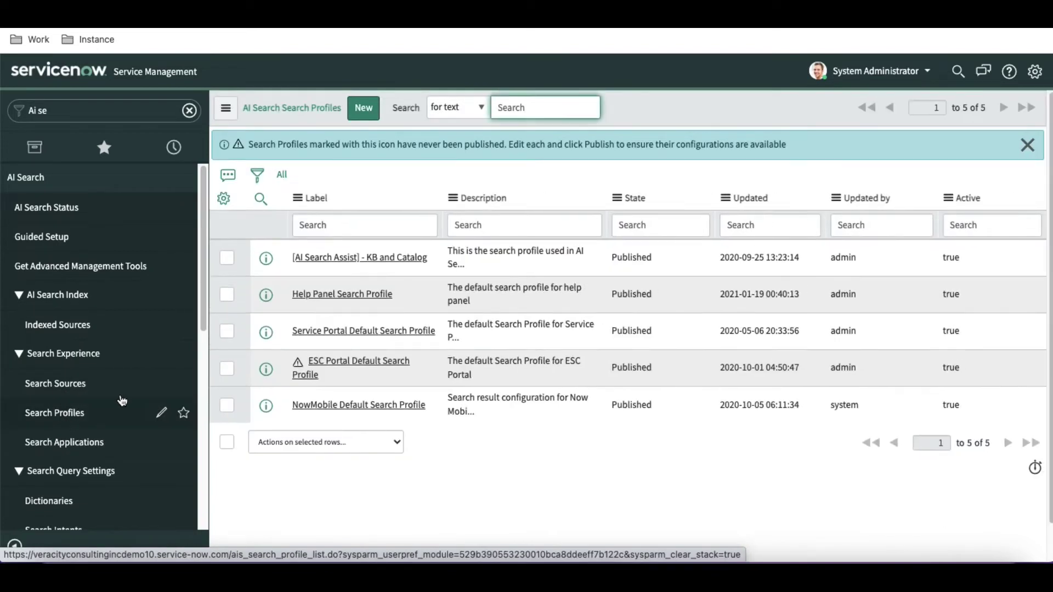
click(308, 334)
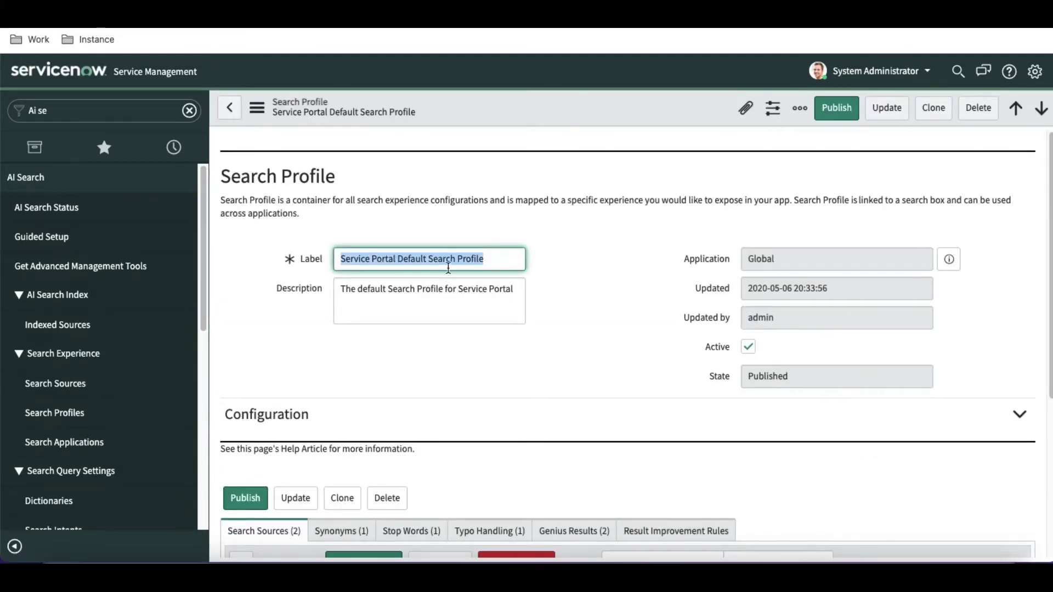
scroll(557, 344, down, 4)
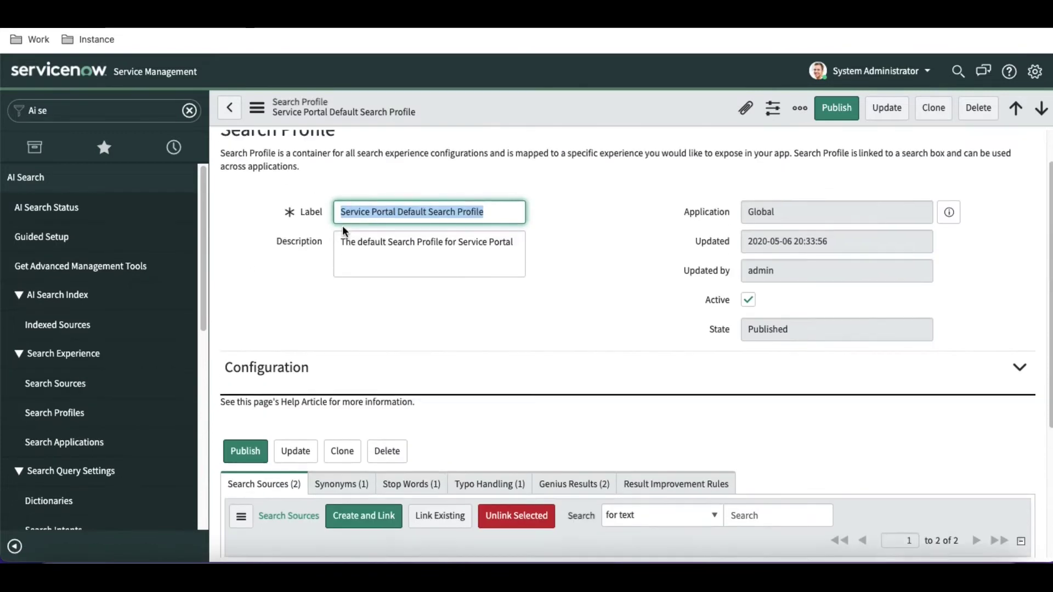
scroll(343, 227, down, 3)
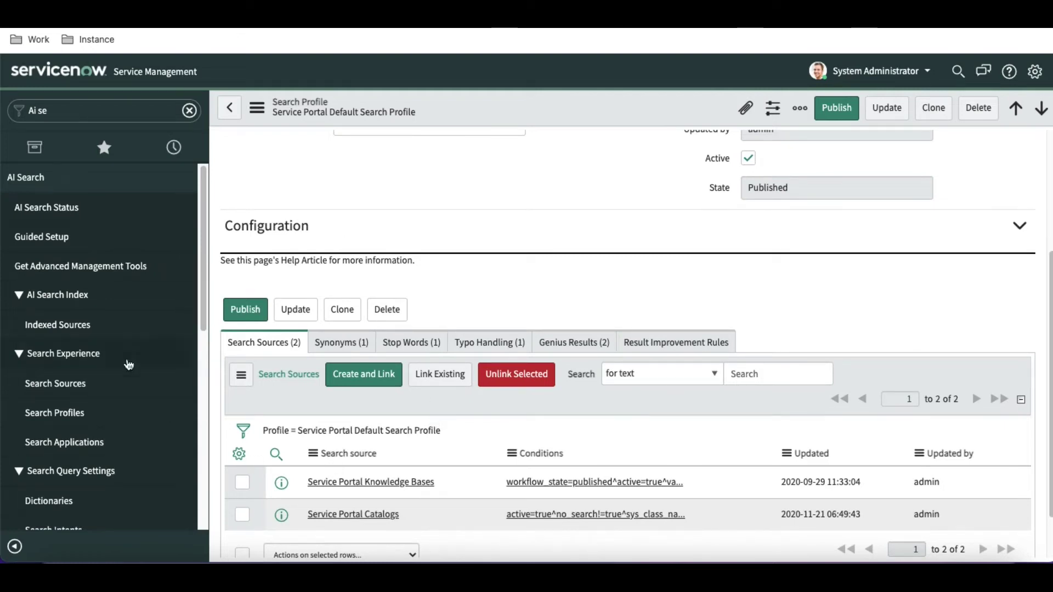
Step: Link the existing Ticket Details search source to the Service Portal Default Search Profile and submit the mapping
click(439, 378)
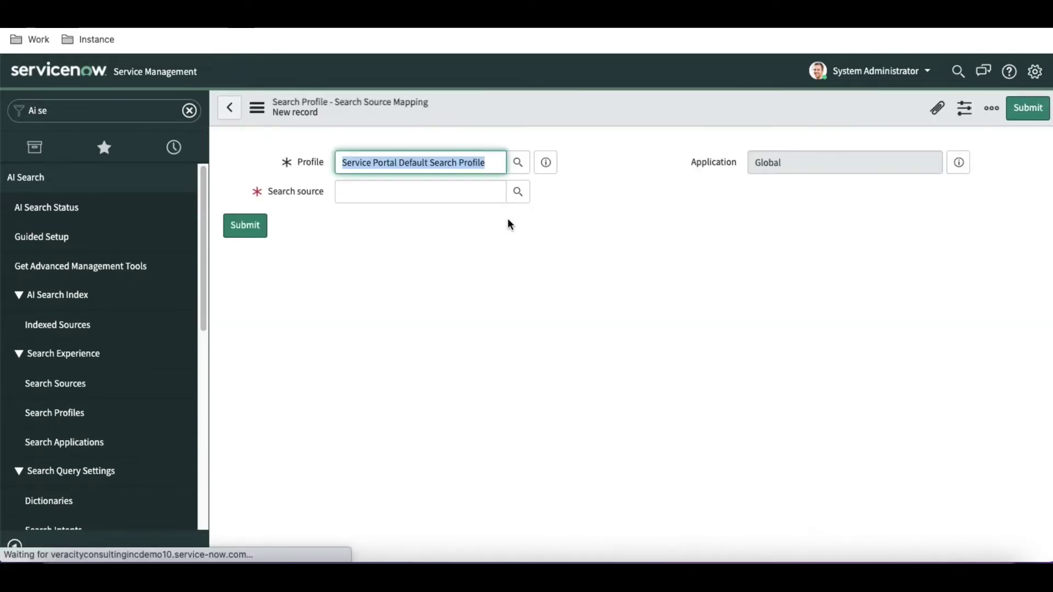
click(524, 201)
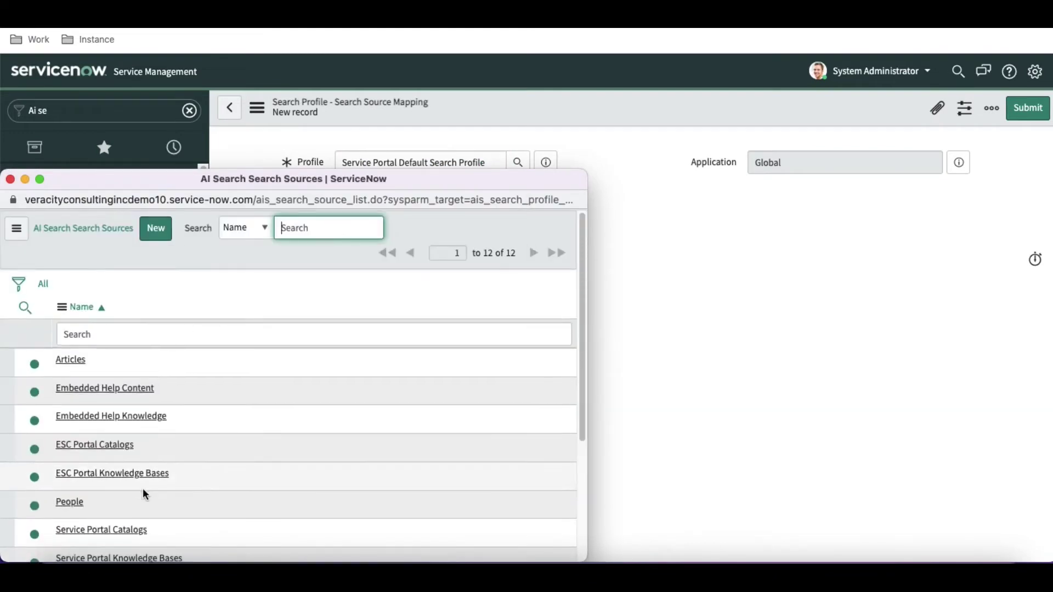
scroll(142, 494, down, 5)
click(83, 432)
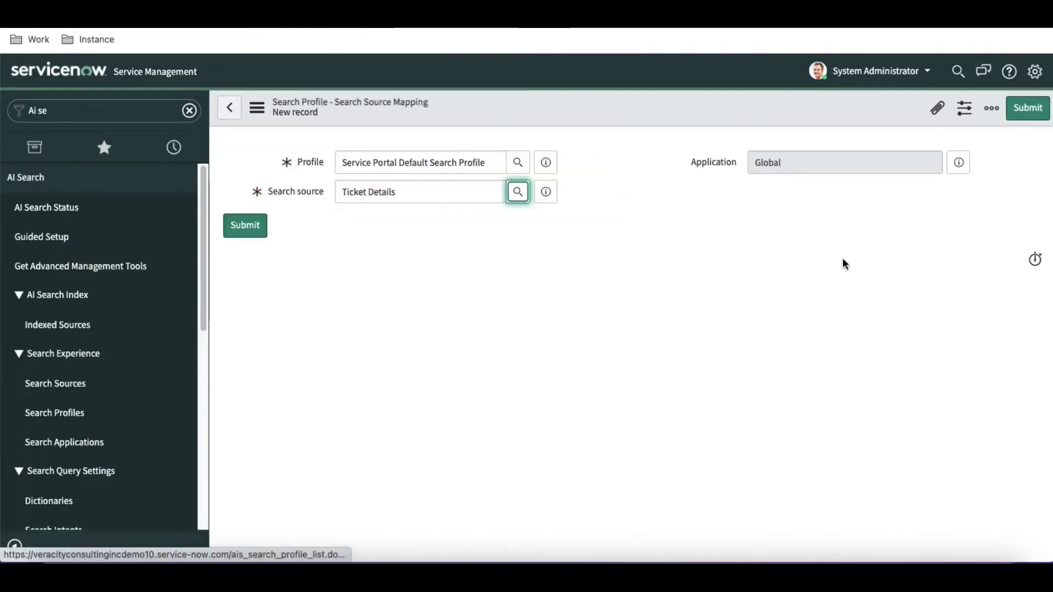
click(246, 226)
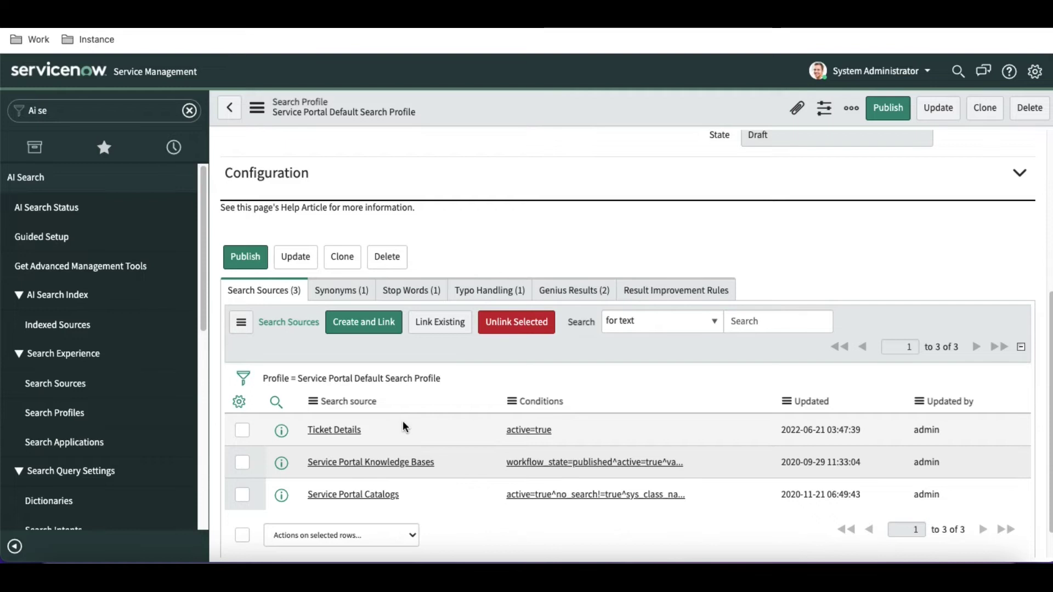
Step: Review the search profile's synonyms, stop words and typo handling
click(338, 291)
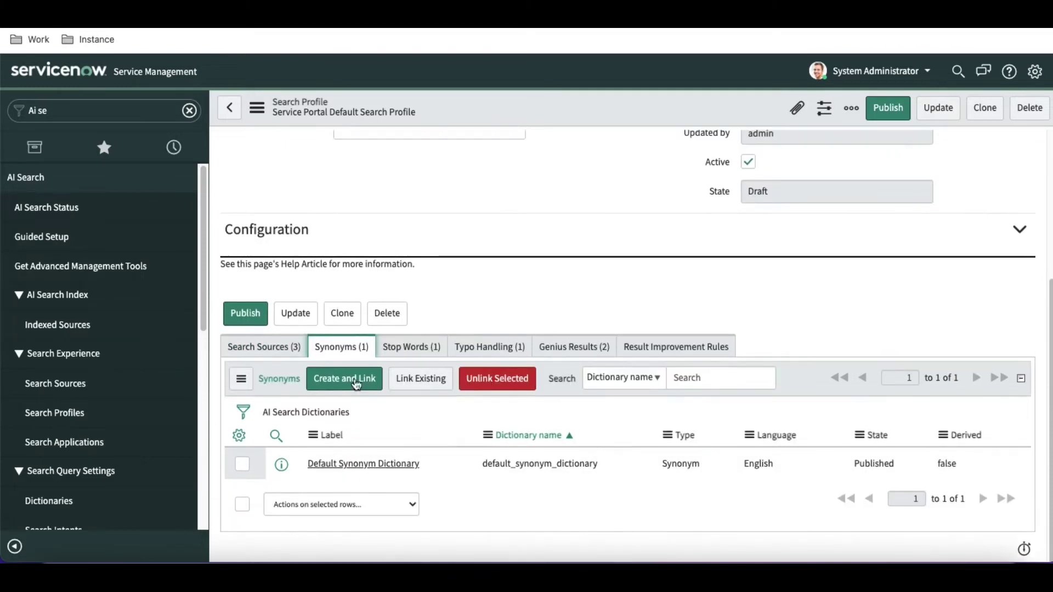
click(424, 356)
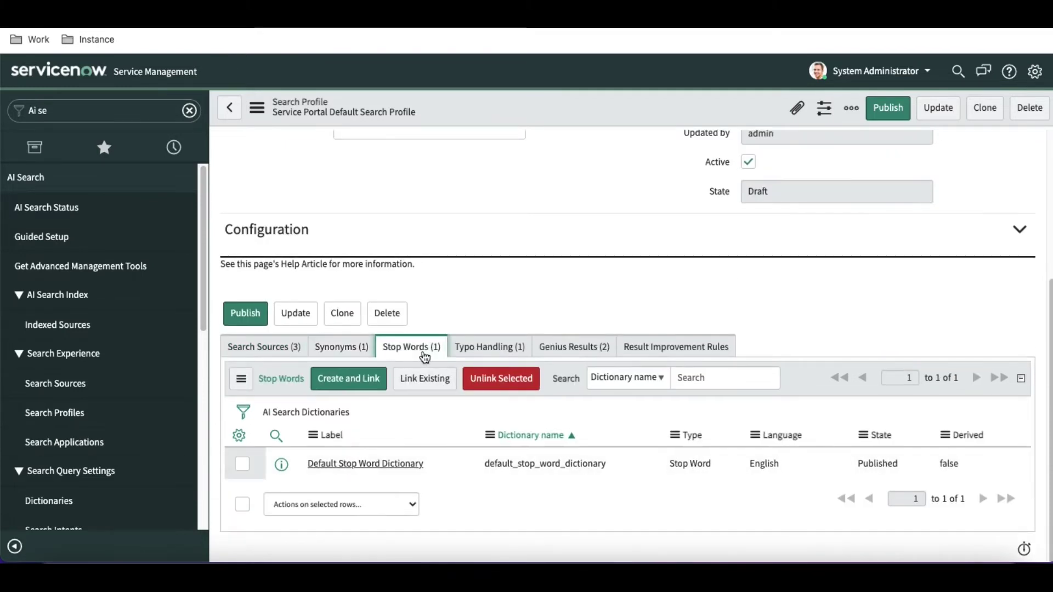
click(504, 349)
Step: Start a new linked genius result named Ticket Details and copy the logic script from the Catalog Item genius result
click(583, 354)
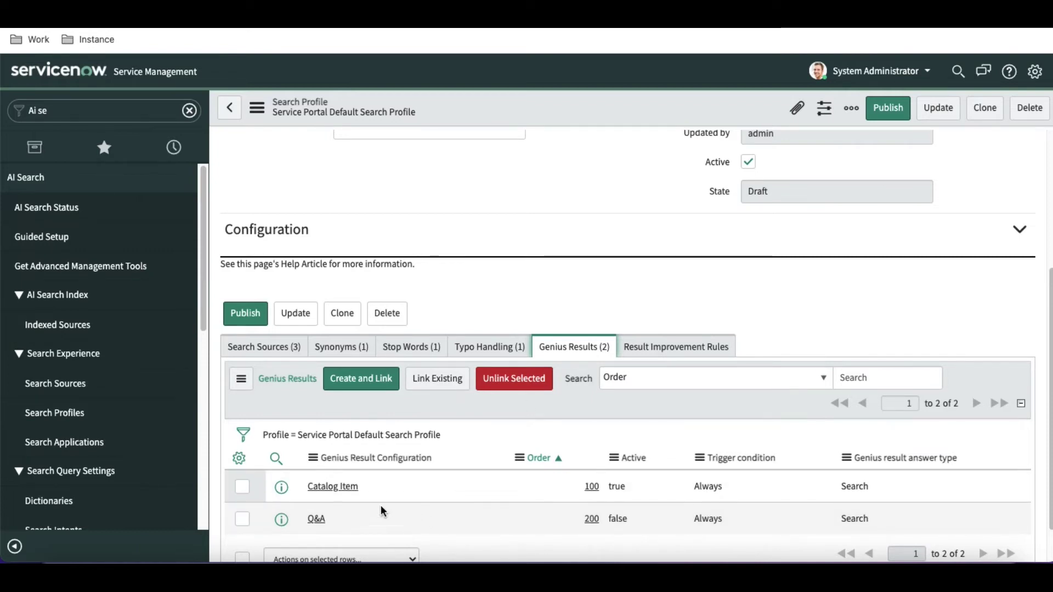
click(385, 388)
text(Tic)
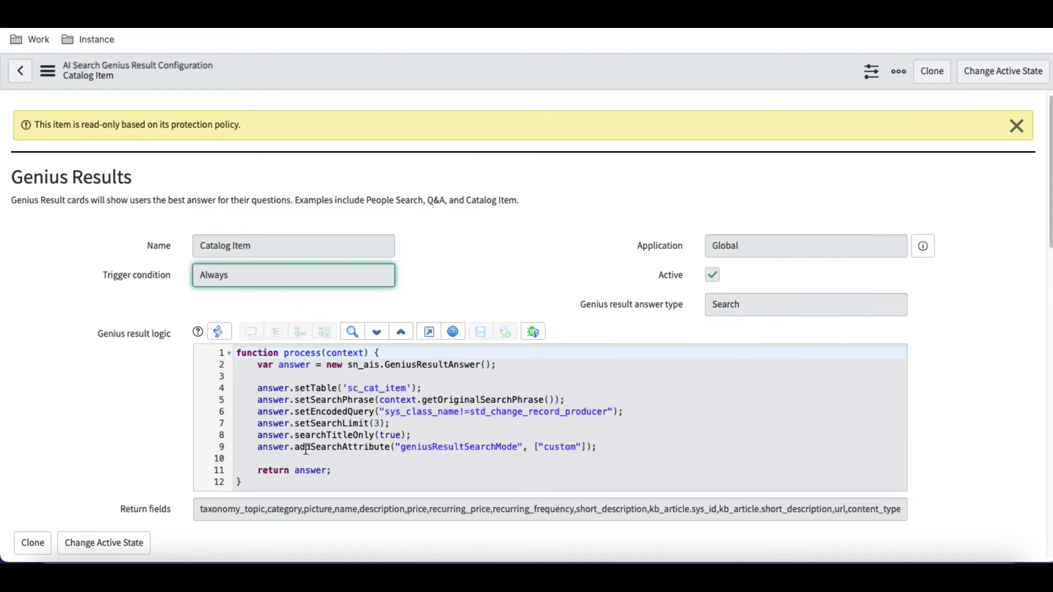
drag(244, 484, 239, 345)
key(ctrl+c)
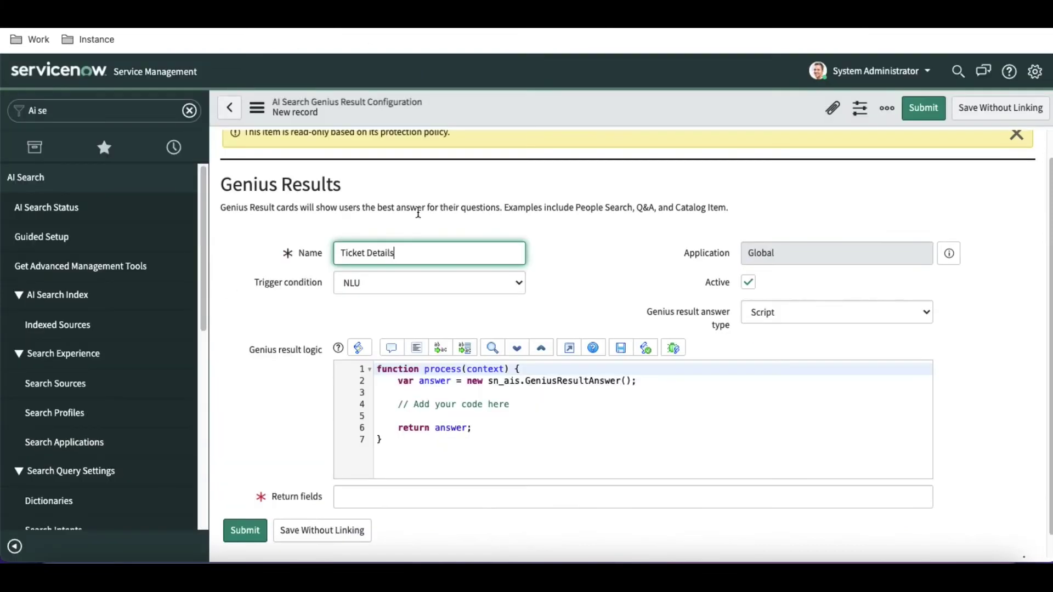
Step: Set the Ticket Details genius result's trigger condition to Always and answer type to Search, and replace its logic with the copied script
click(410, 289)
click(400, 298)
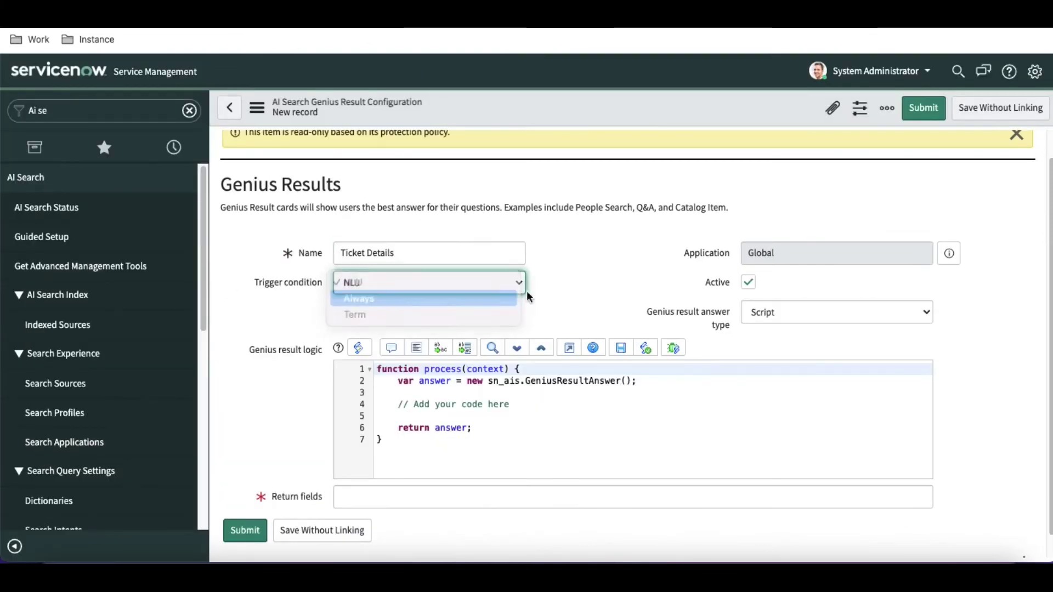
click(797, 311)
click(789, 328)
click(529, 421)
key(ctrl+a)
key(ctrl+v)
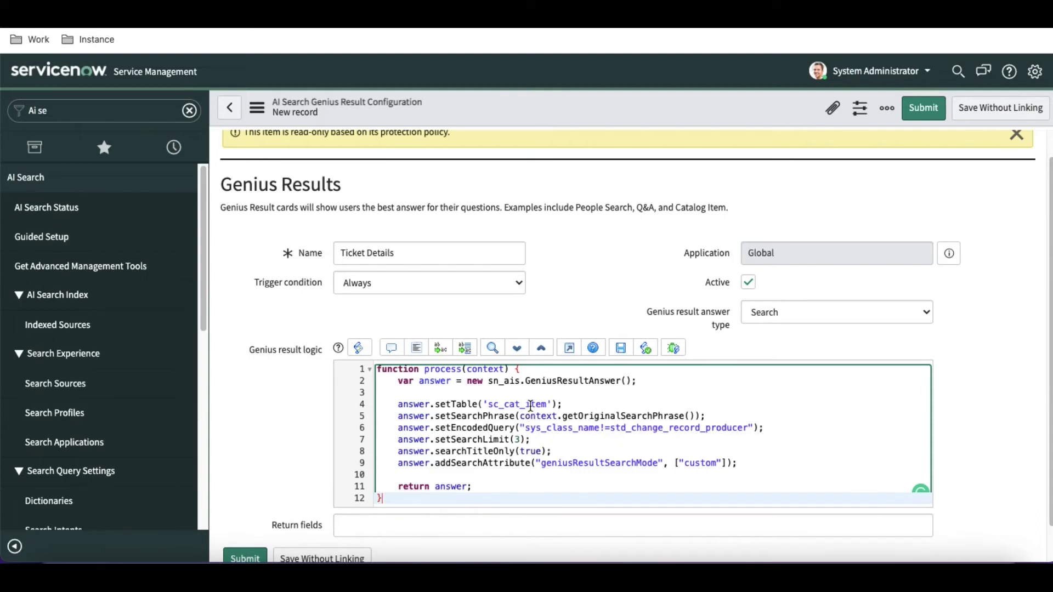
Step: Change the script's table from sc_cat_item to task and remove the setEncodedQuery line
double_click(531, 405)
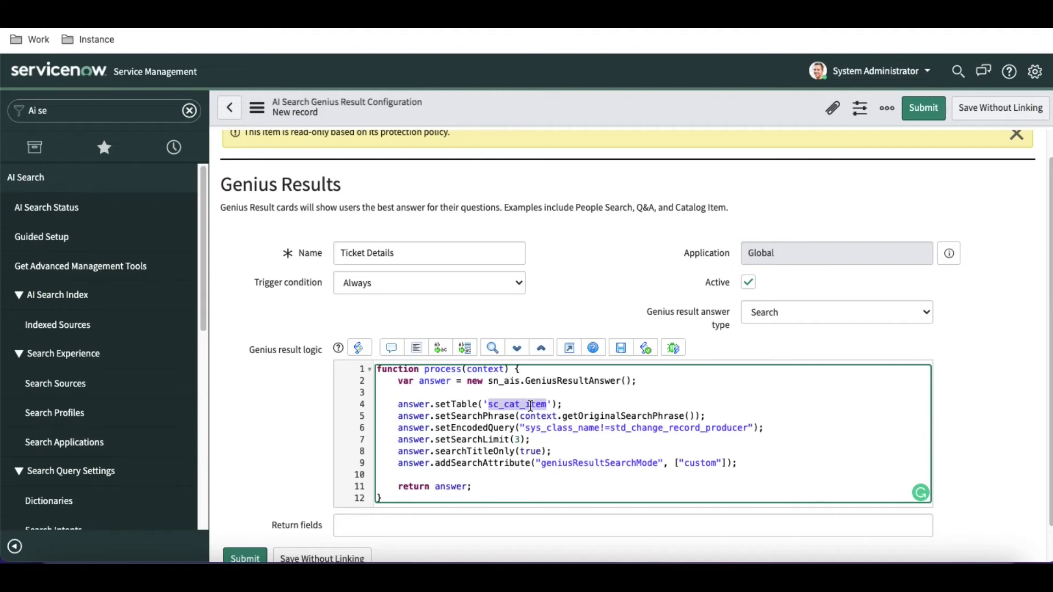
text(task)
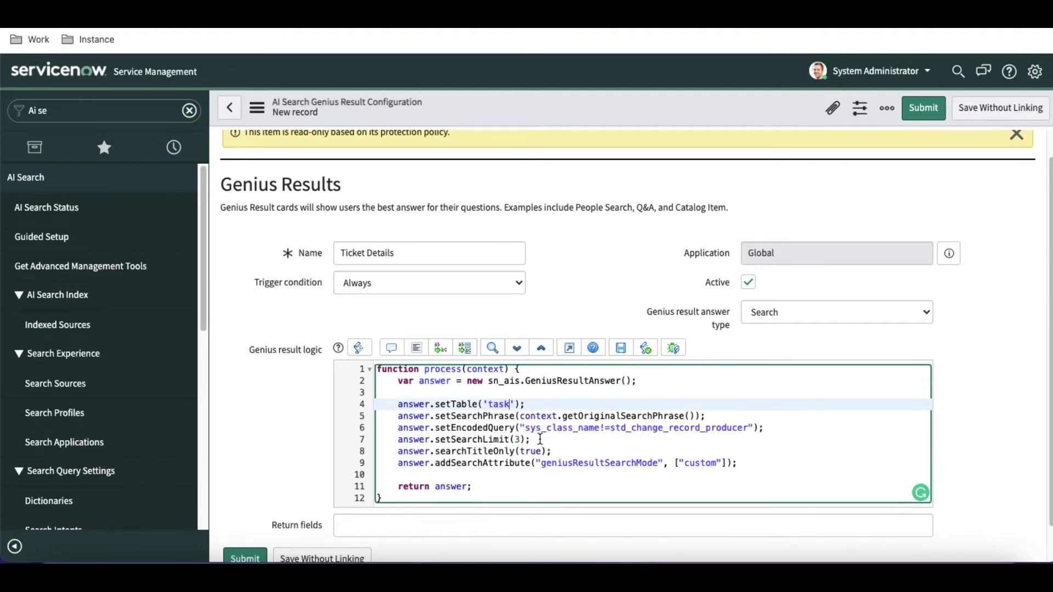
drag(768, 429, 377, 428)
key(BackSpace)
key(BackSpace)
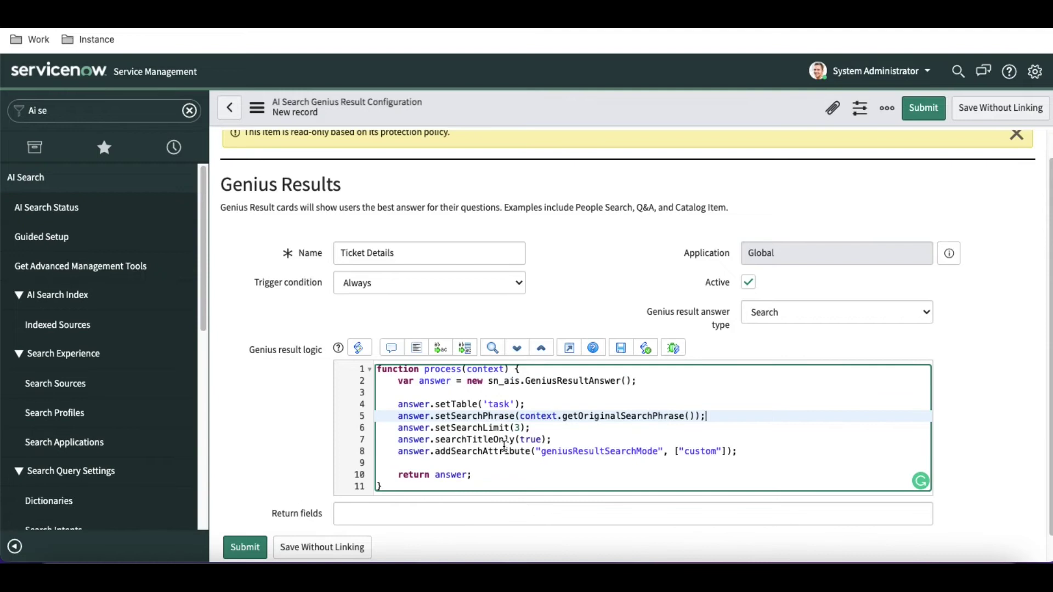
Step: Enter number as the return field and submit the Ticket Details genius result
scroll(513, 449, down, 1)
click(437, 483)
text(number)
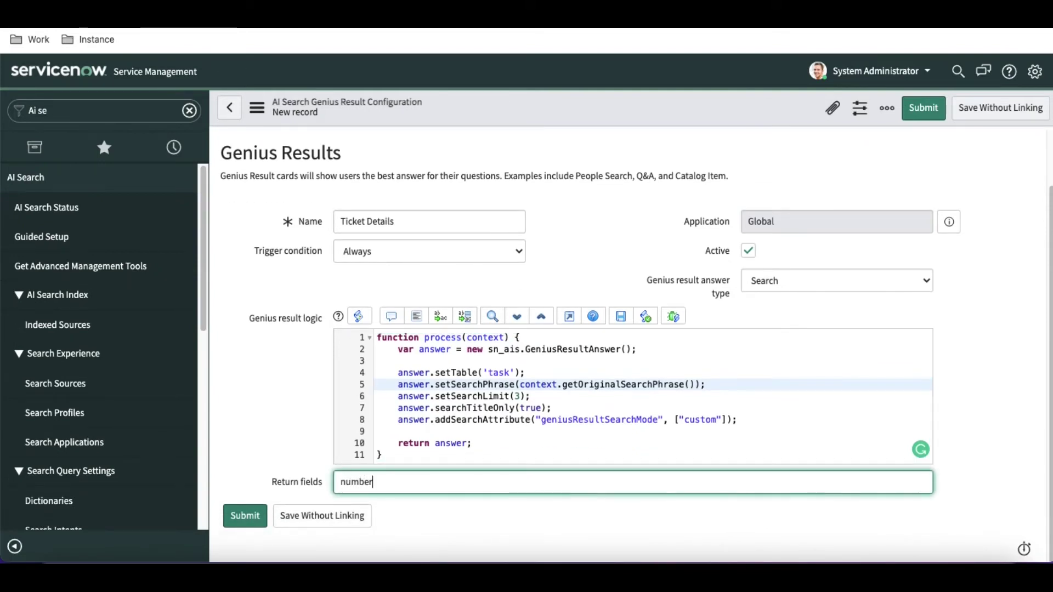
right_click(645, 107)
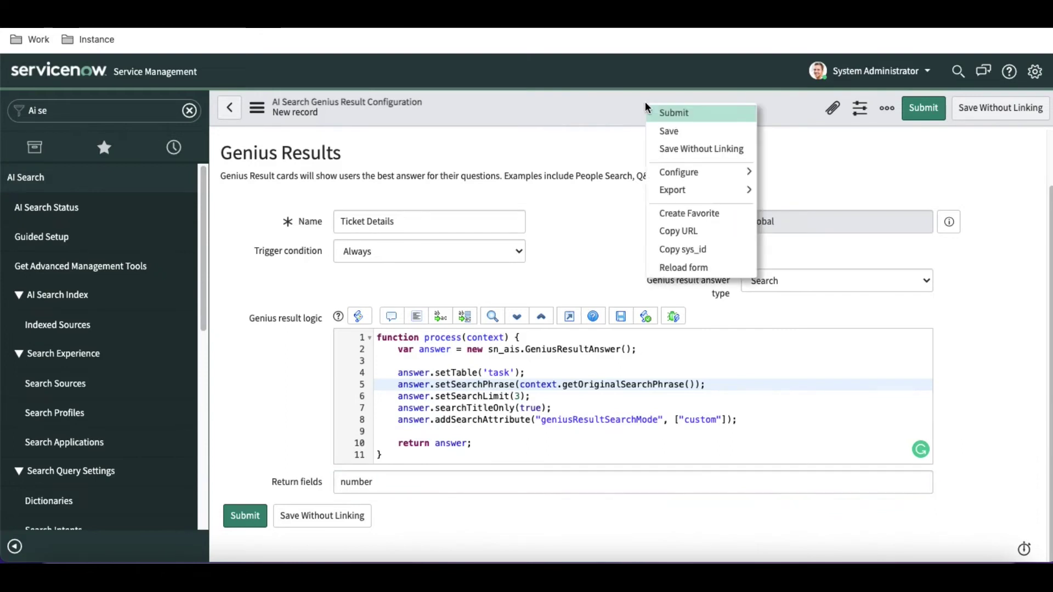
click(686, 112)
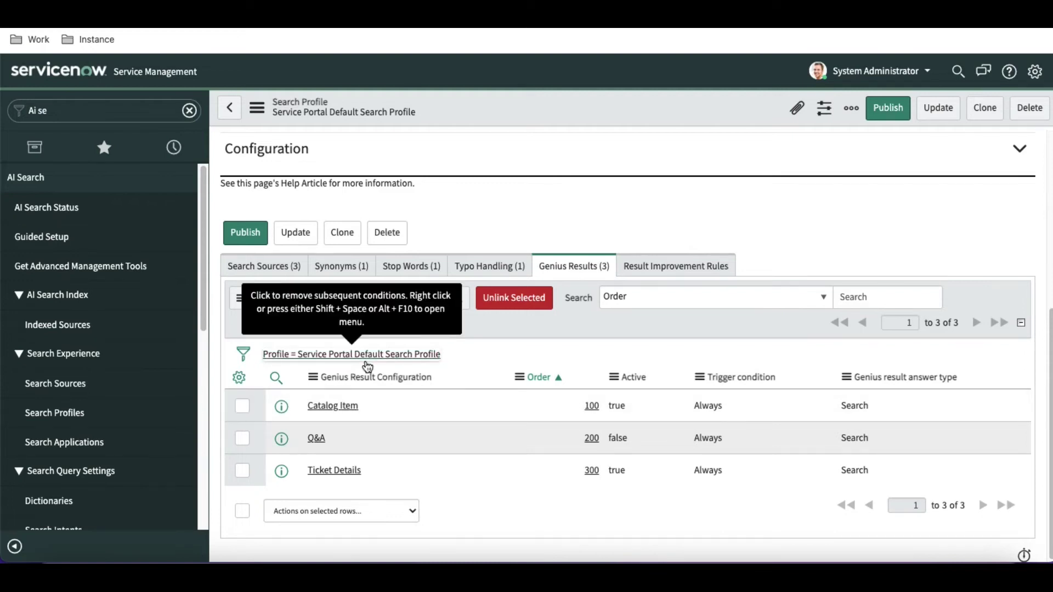
Step: Open the Service Portal Default Search Application and examine its facets and navigation tabs
click(82, 444)
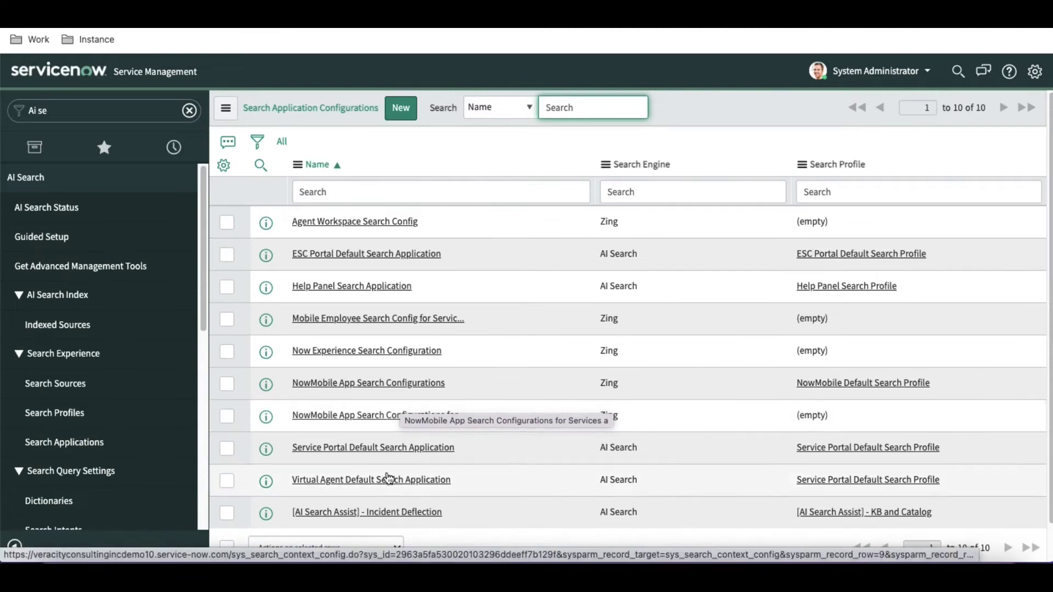
click(368, 453)
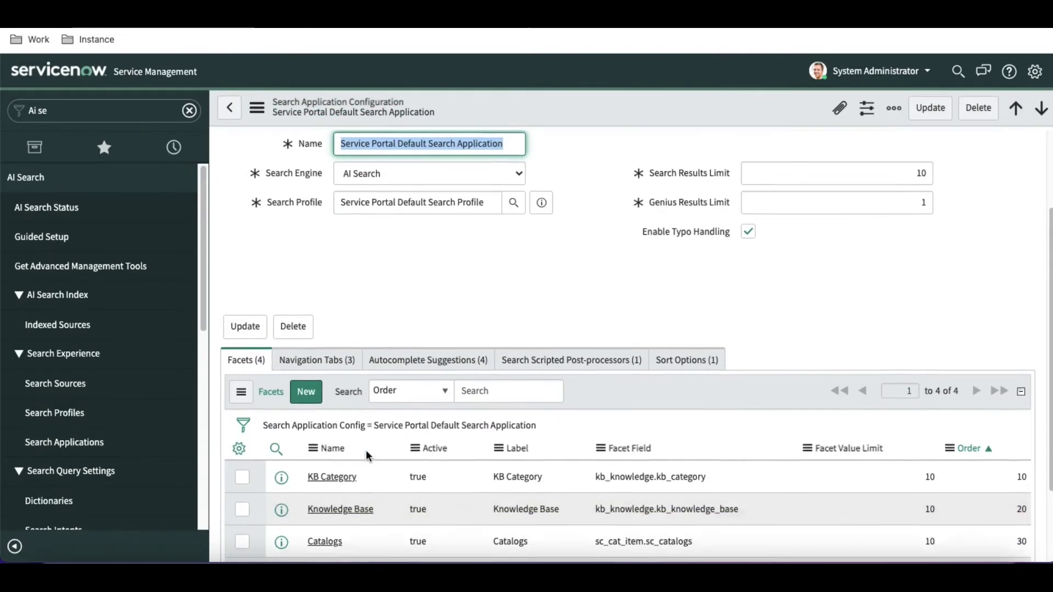
scroll(368, 455, down, 1)
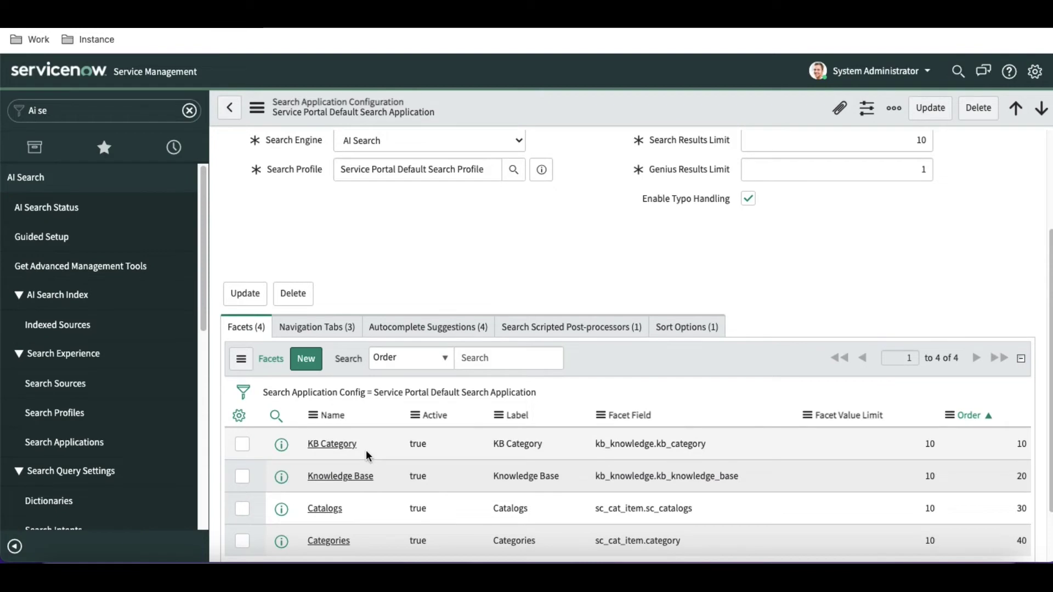
click(339, 332)
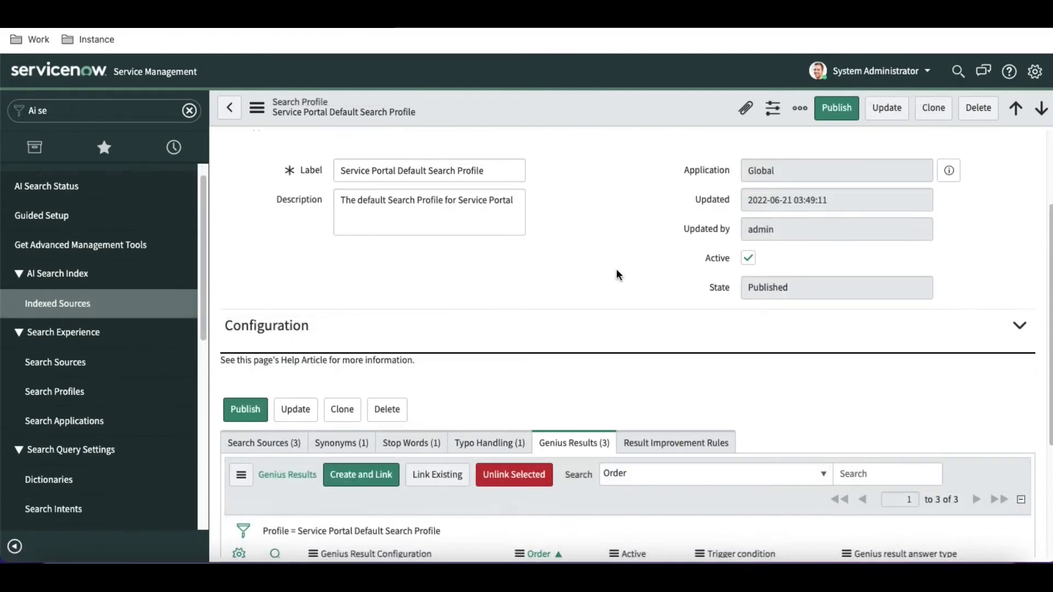
Step: Review the Service Portal Default Search Profile and check the indexing history of the Ticket Details indexed source
scroll(617, 274, down, 2)
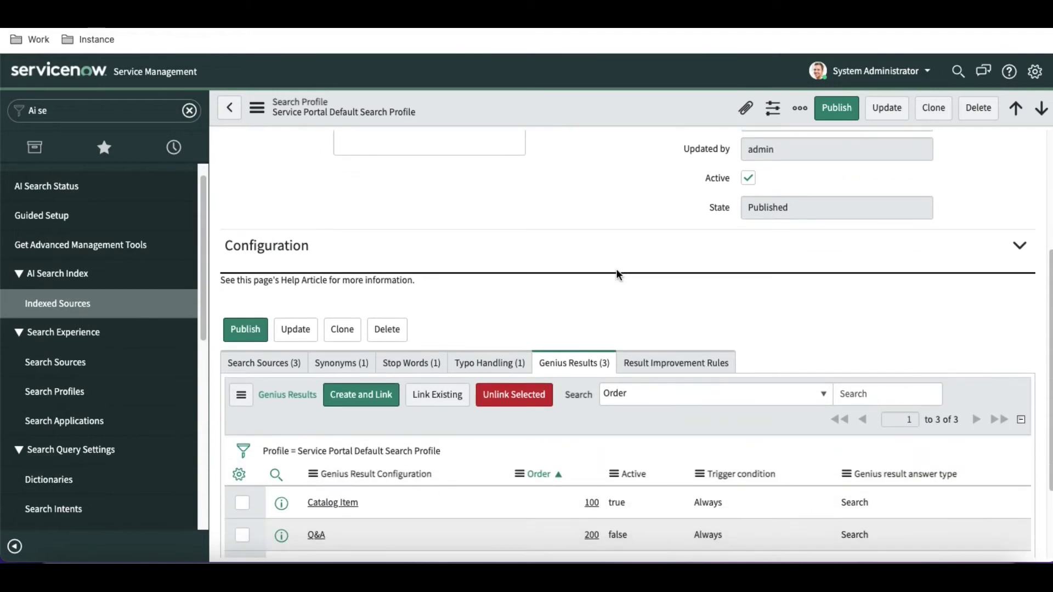
scroll(617, 274, up, 3)
scroll(617, 274, up, 1)
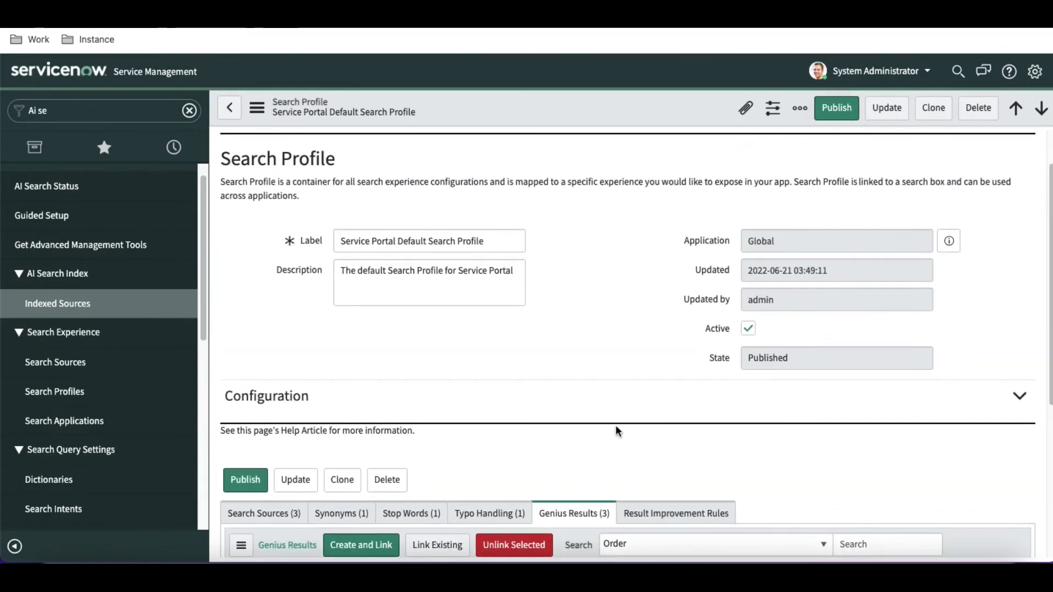
scroll(619, 431, down, 1)
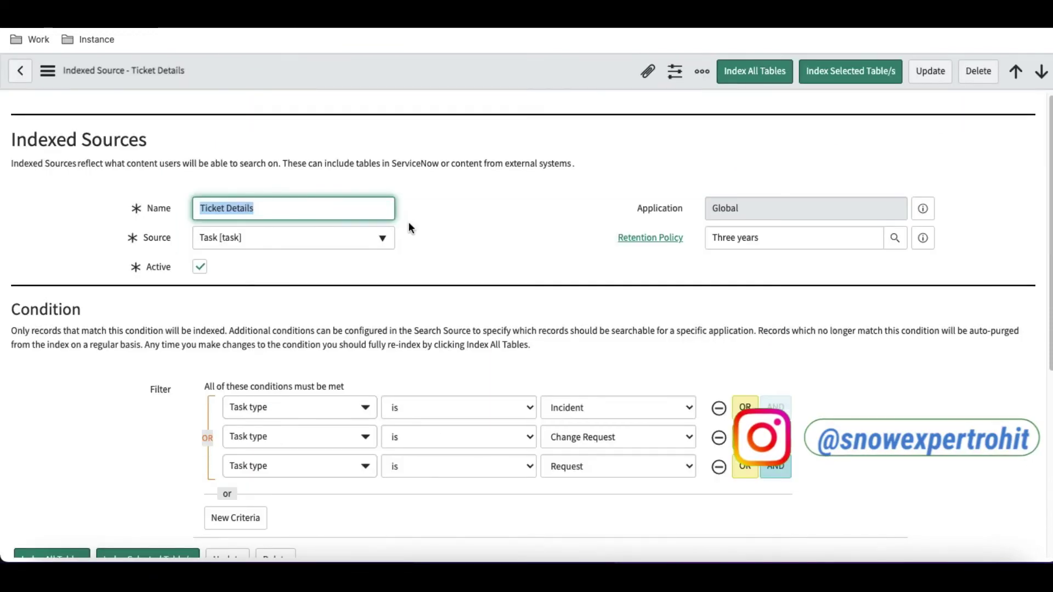
scroll(409, 227, down, 5)
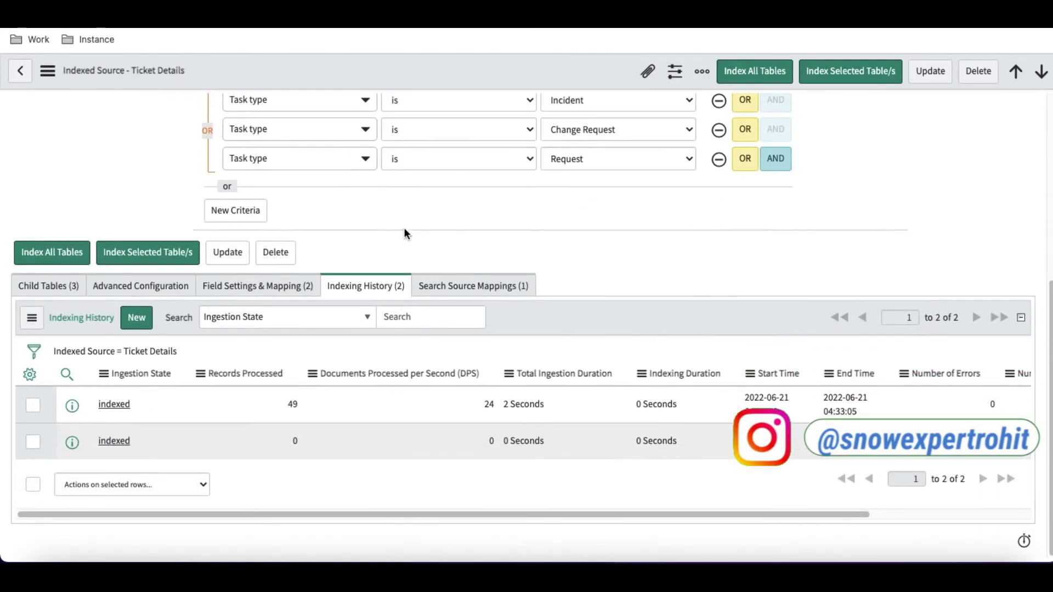
click(114, 405)
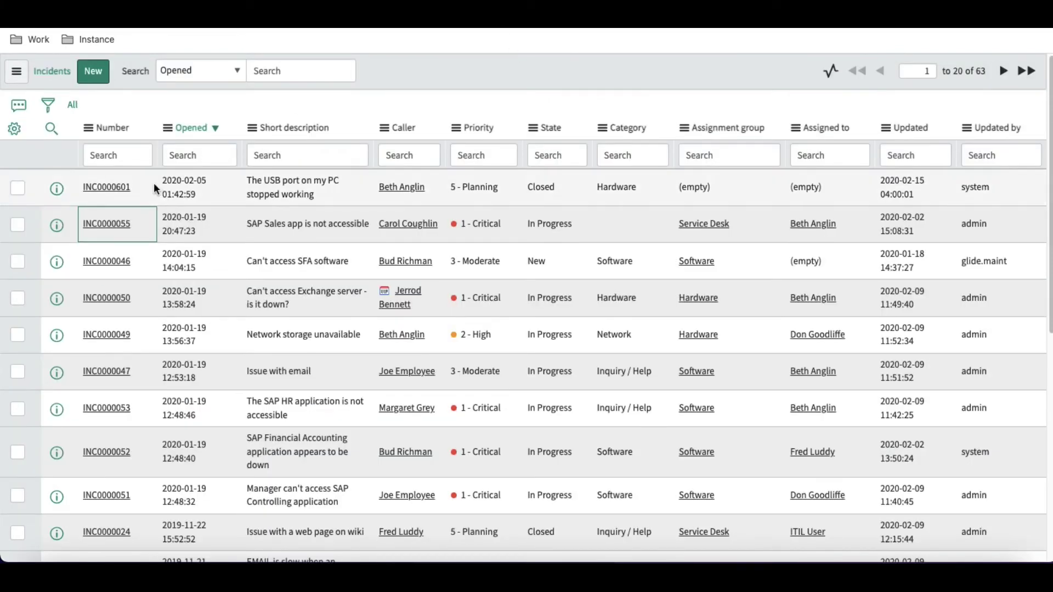
Step: Copy incident number INC0000055 from the incident list, search the portal for it and show only the Task results
drag(132, 187, 81, 188)
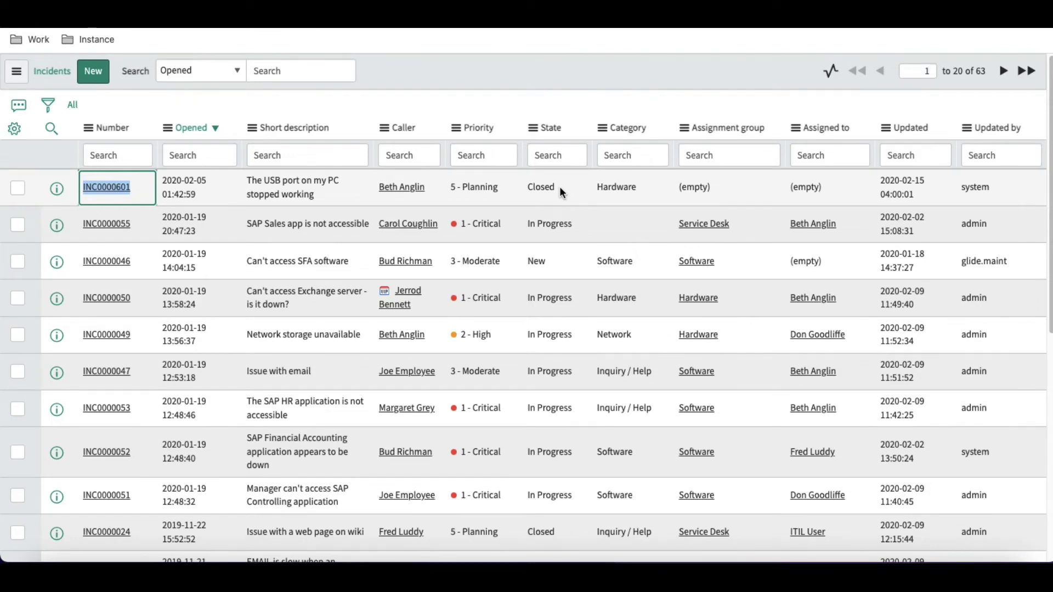
drag(136, 223, 77, 220)
key(ctrl+c)
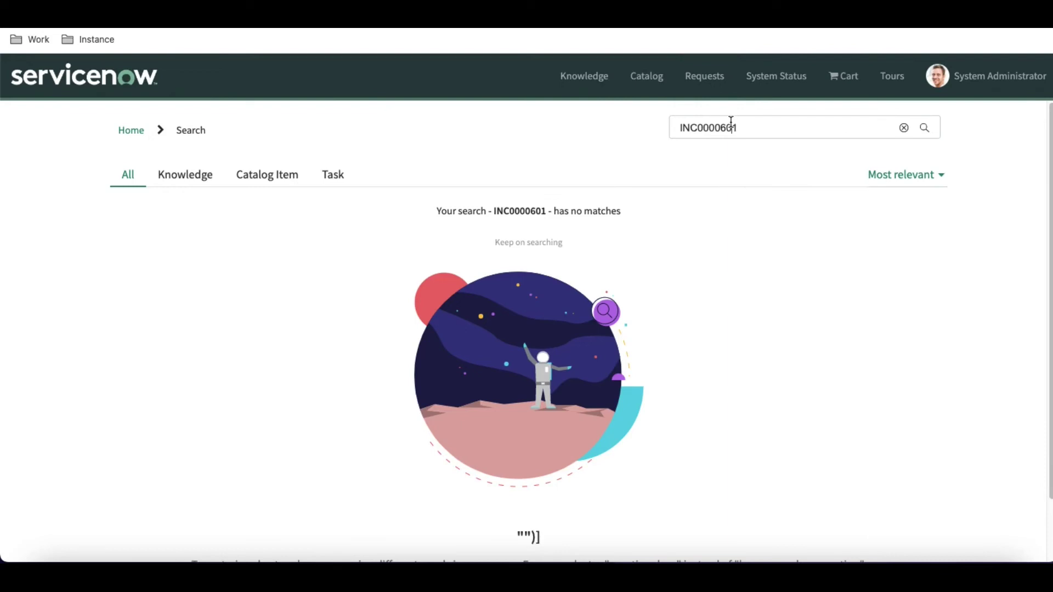
double_click(731, 121)
key(ctrl+v)
key(Return)
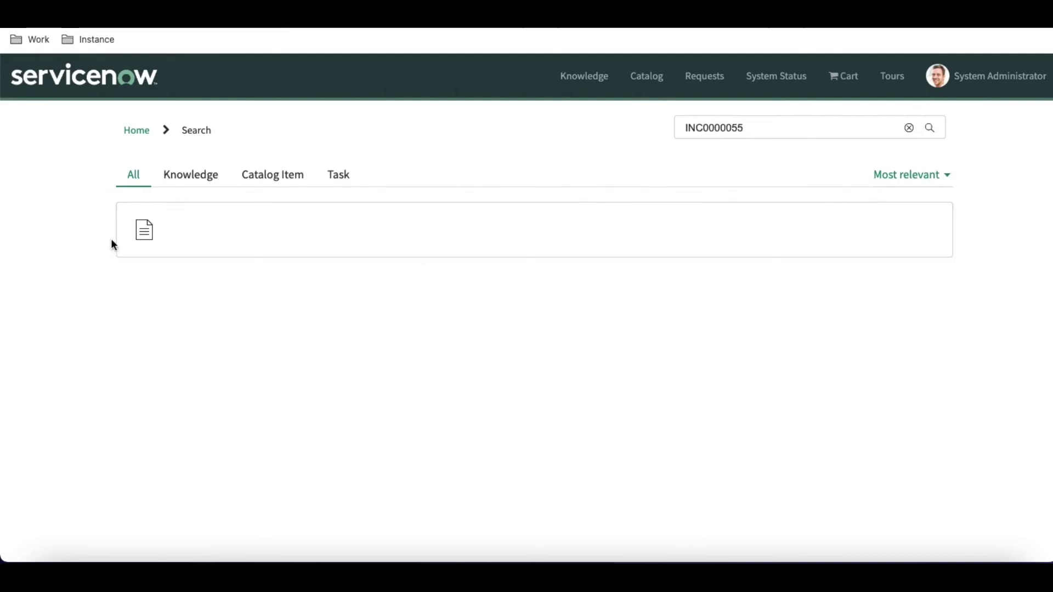
click(343, 174)
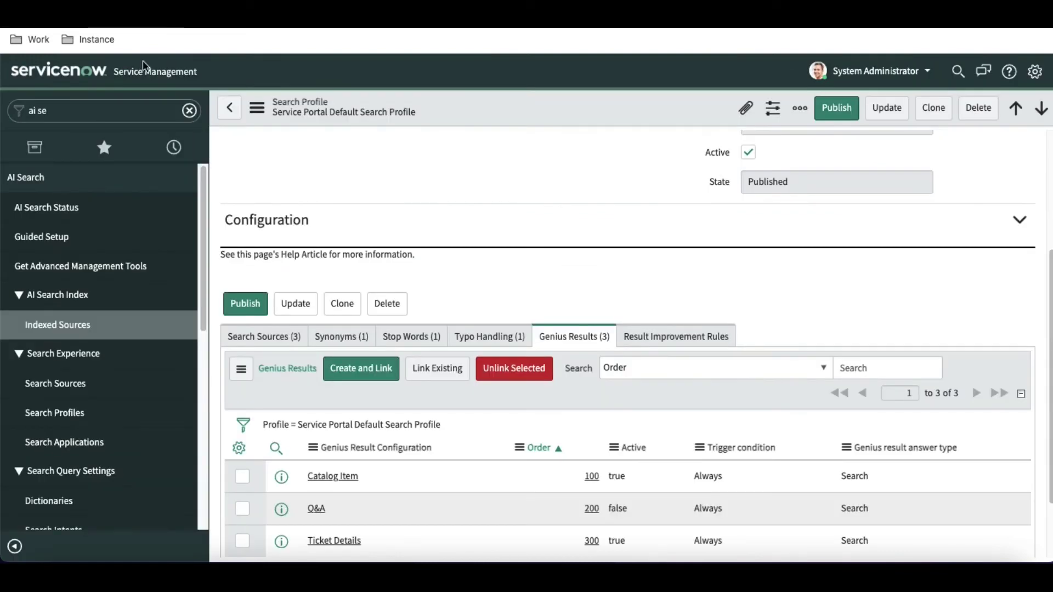
Step: Find the list of service portals and open the Service Portal record with the URL suffix sp
click(90, 107)
text(s)
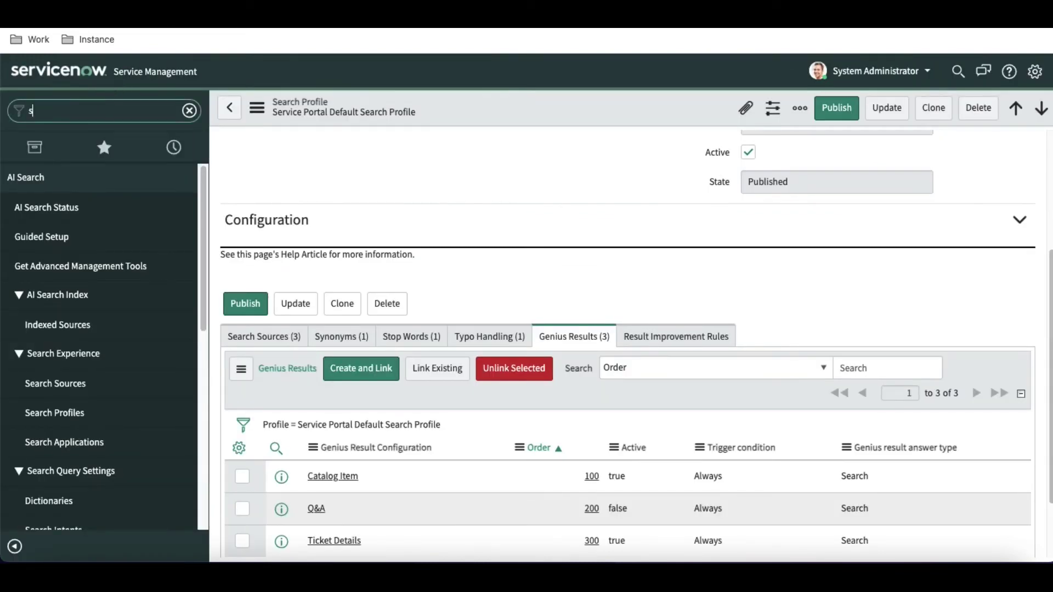
text(ervice Po)
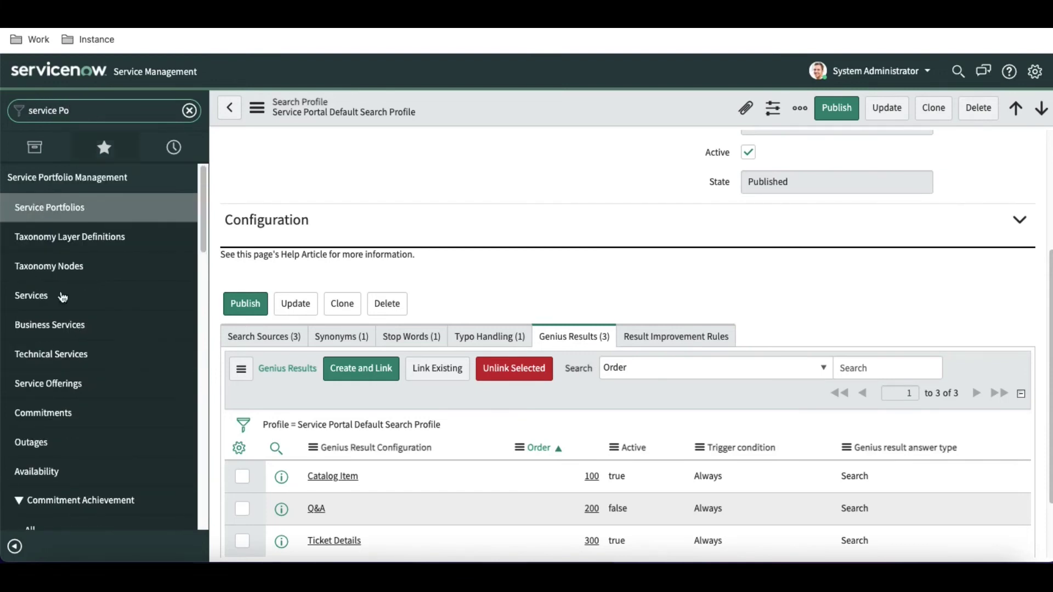
scroll(62, 297, down, 8)
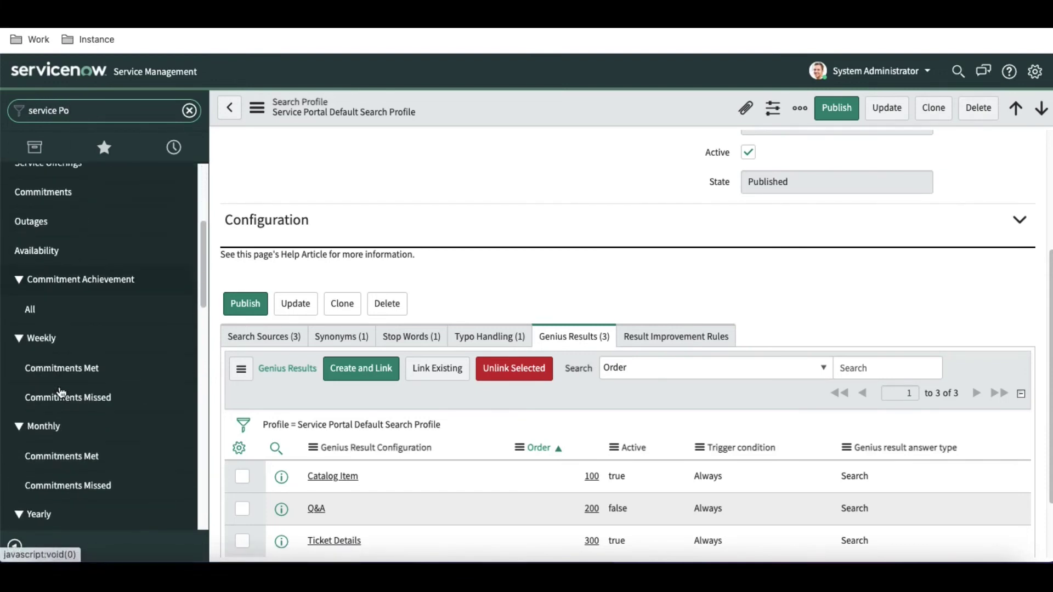
scroll(62, 391, down, 4)
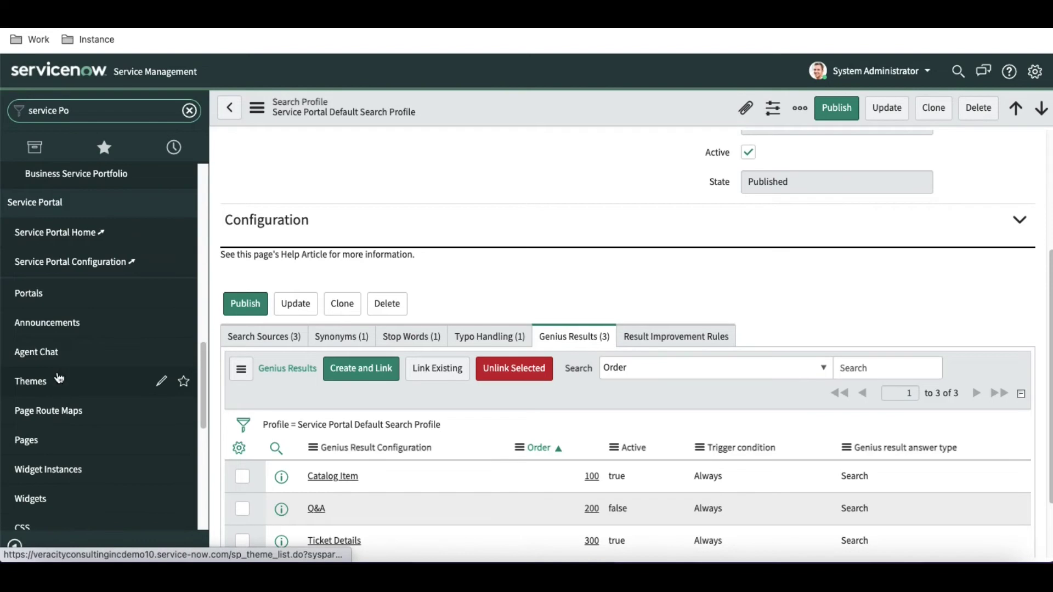
click(44, 300)
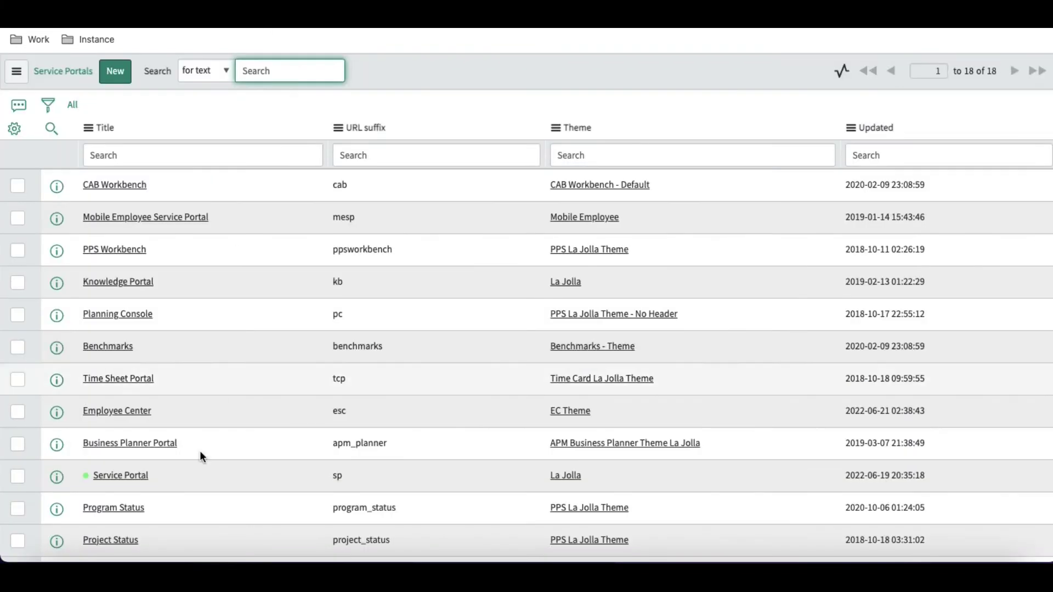
click(134, 481)
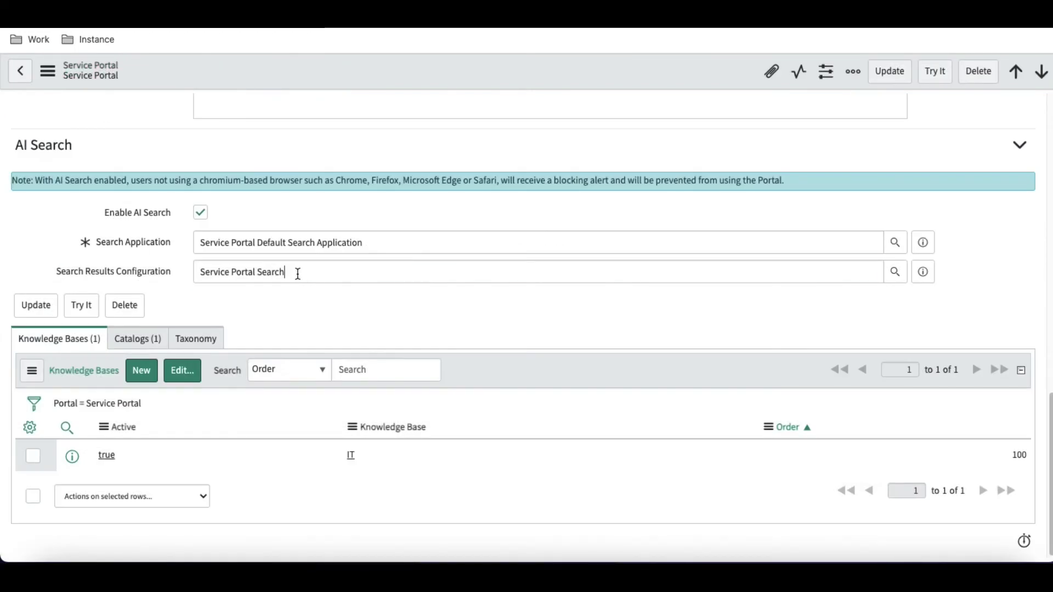
Step: Open the EVAM definition record set as the portal's search results configuration
click(298, 273)
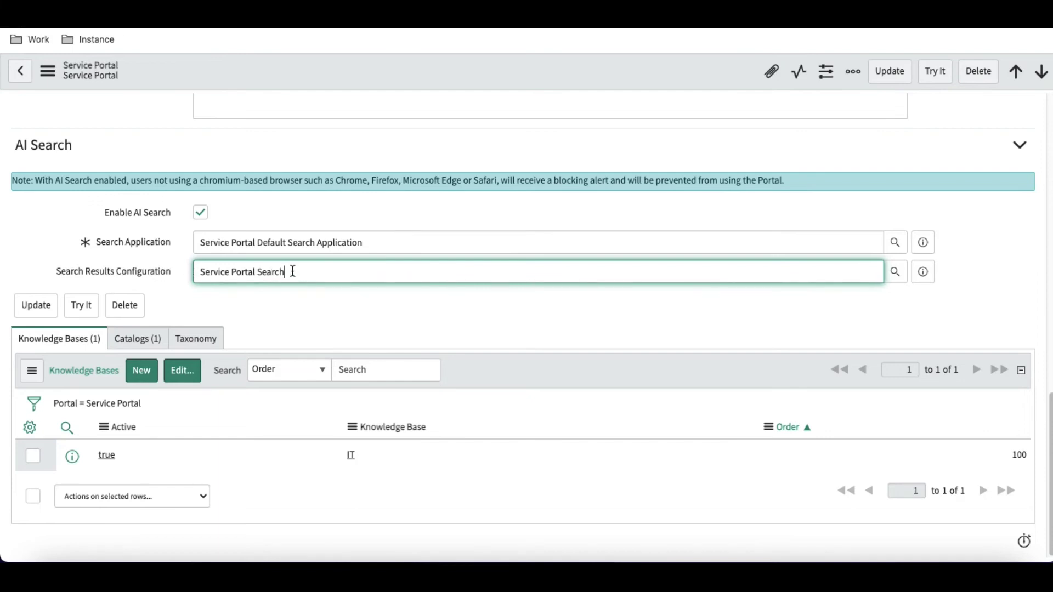
click(927, 274)
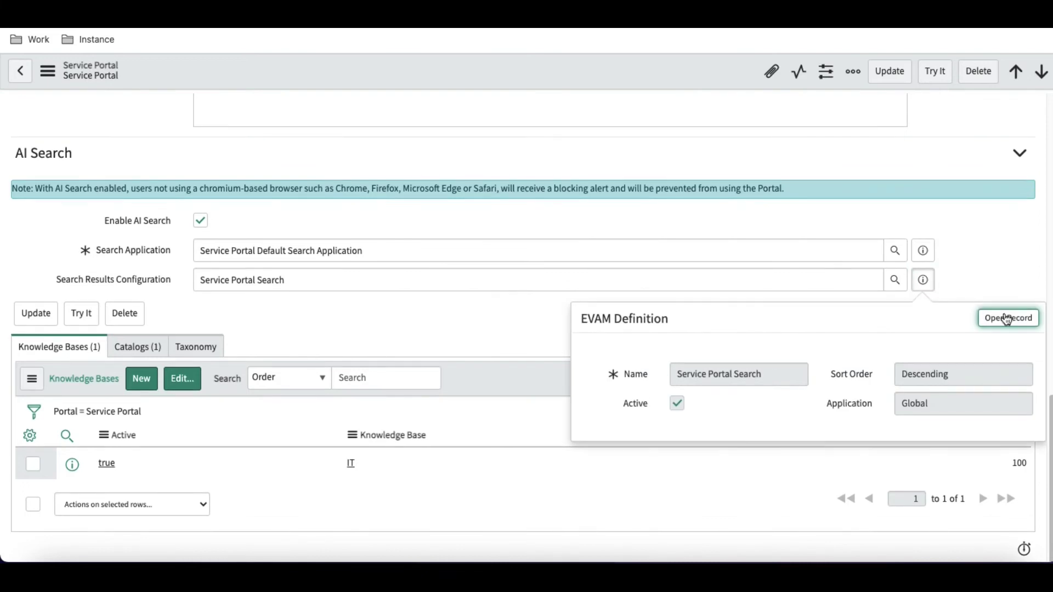
click(1007, 319)
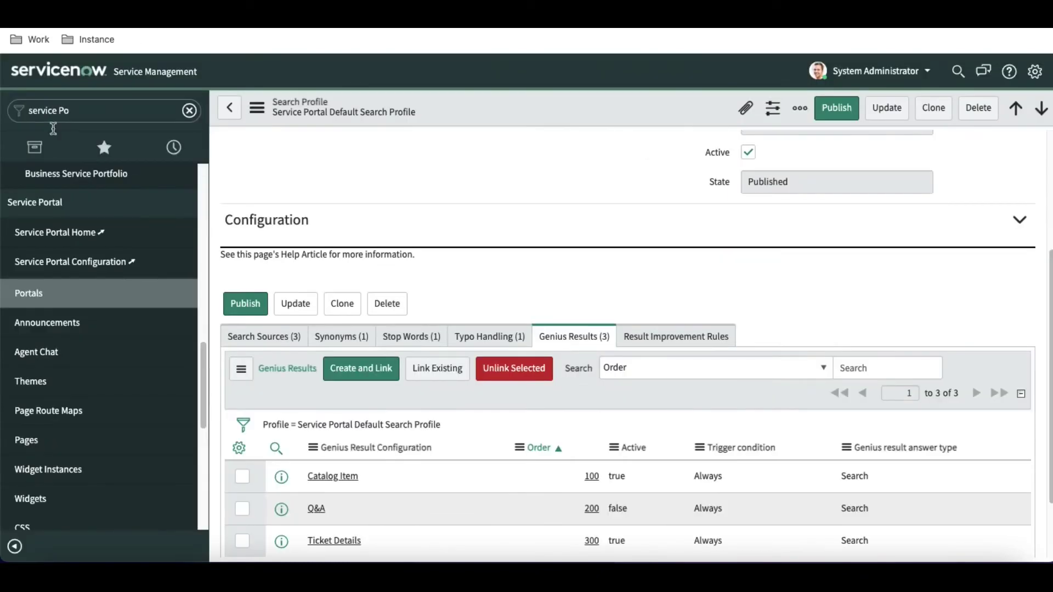
Step: Find the Service Portal Search EVAM definition, open its linked Service Portal Search Bundle and go through the bundle's view configs
triple_click(71, 110)
text(evam)
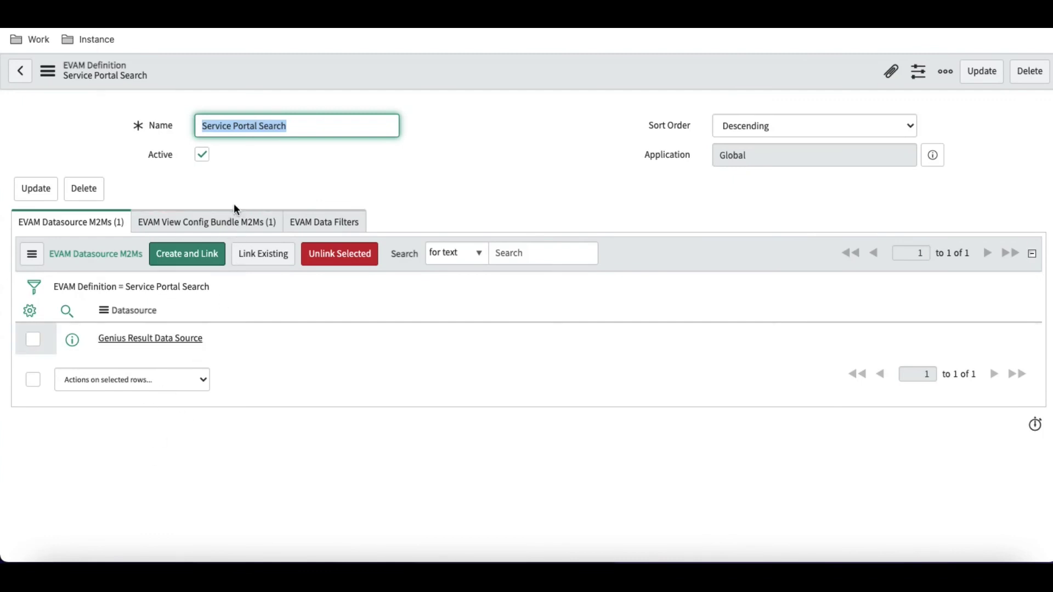
click(236, 223)
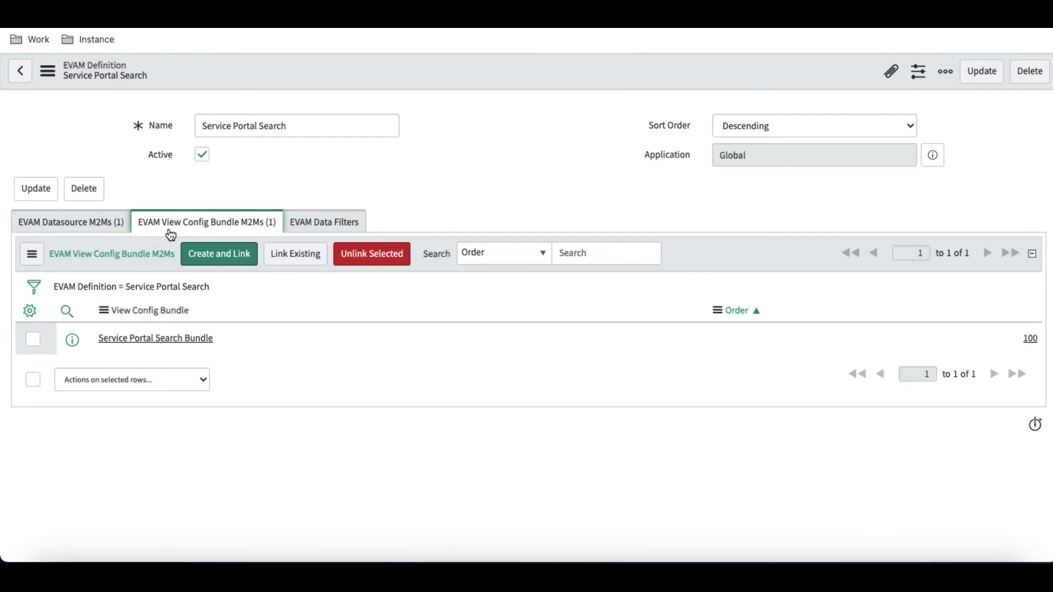
click(164, 339)
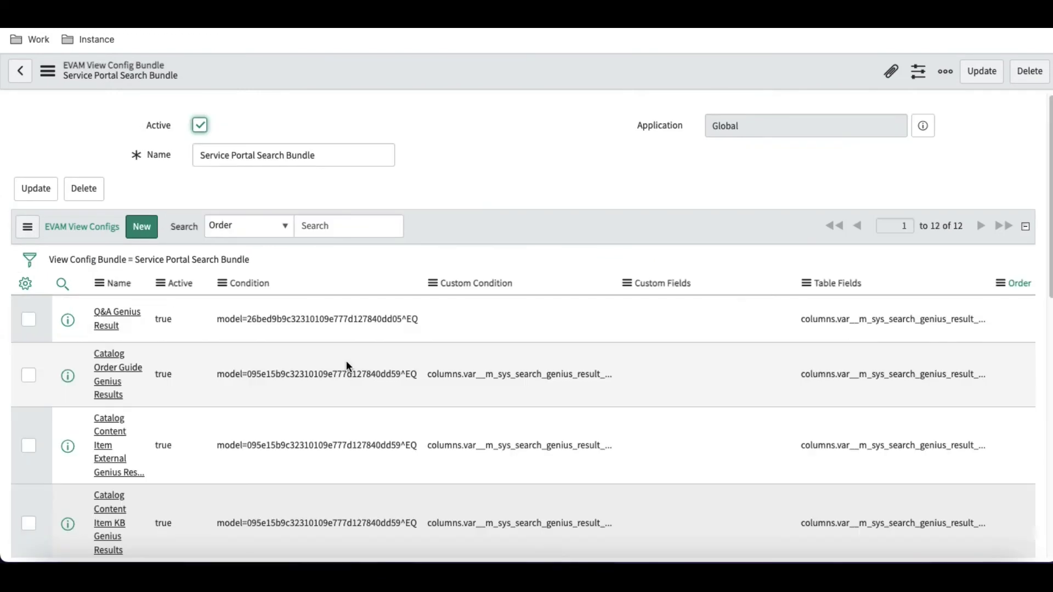
scroll(347, 360, down, 5)
scroll(346, 362, down, 5)
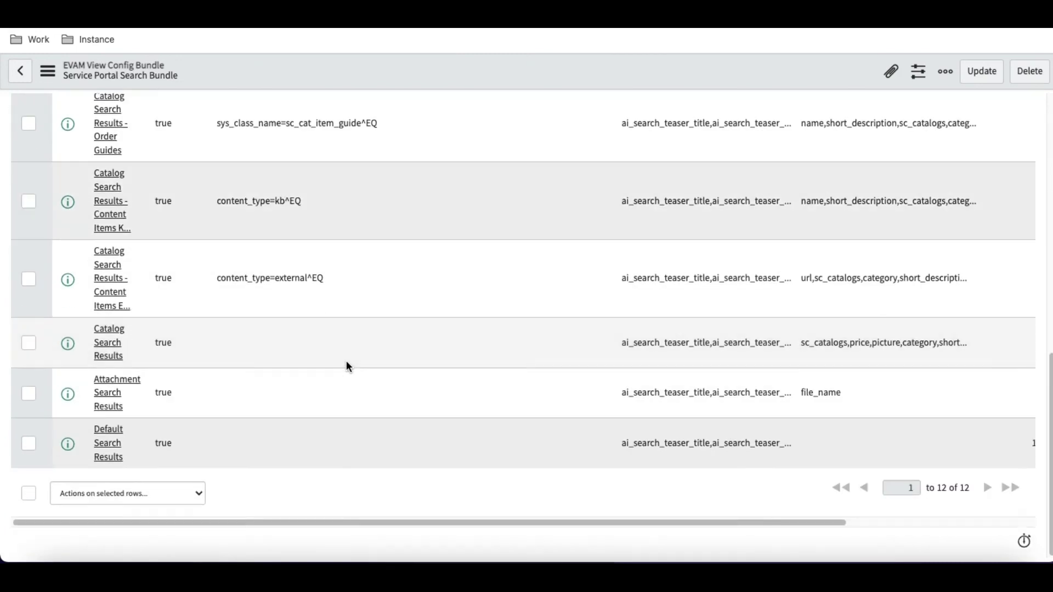
scroll(346, 360, right, 5)
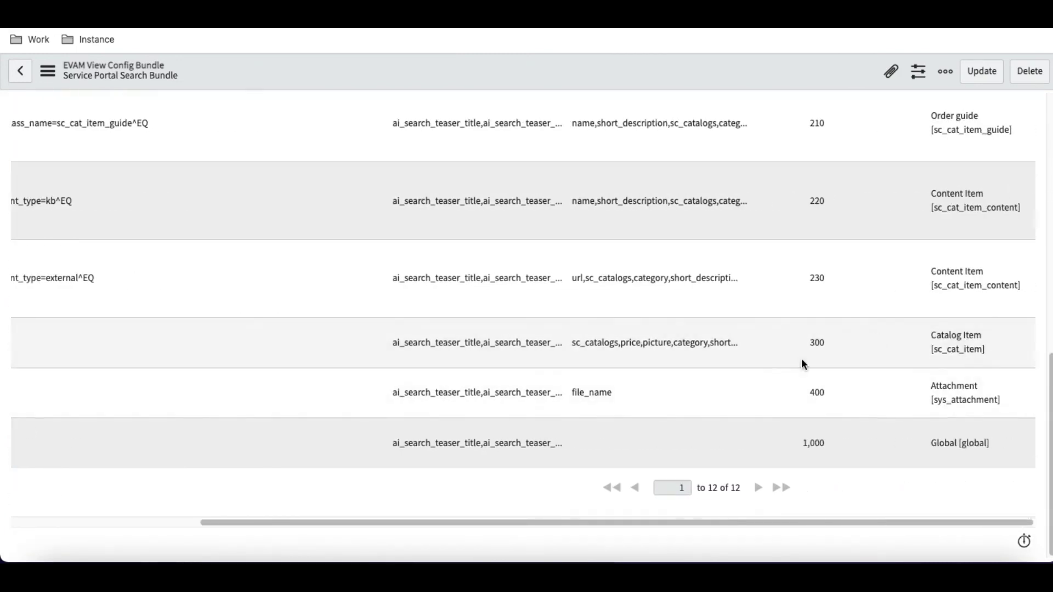
Step: Open the Catalog Search Results view config in the bundle, examine its settings, and return to the bundle
scroll(792, 351, left, 5)
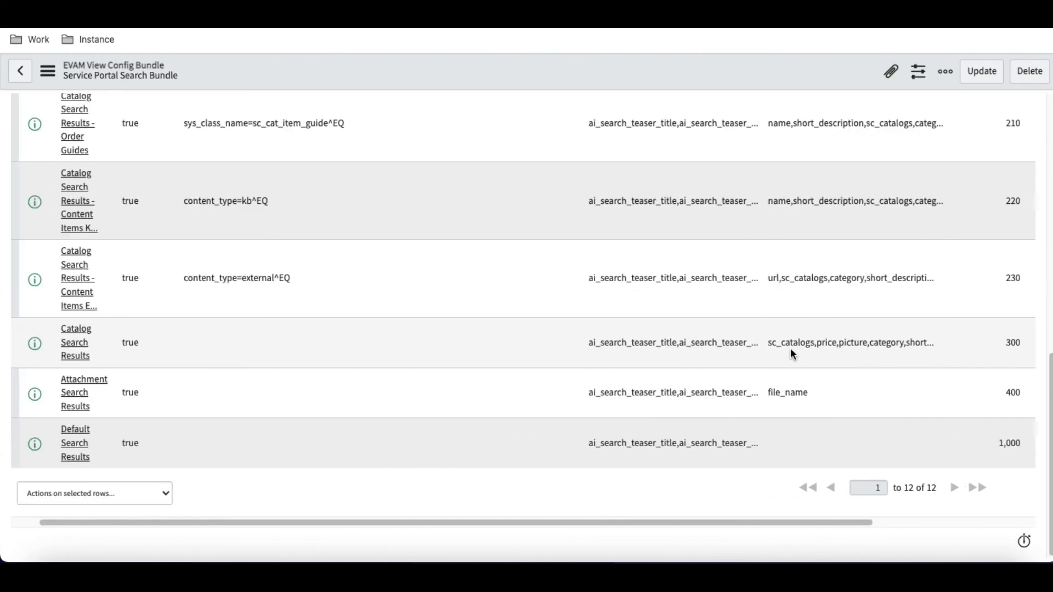
click(114, 351)
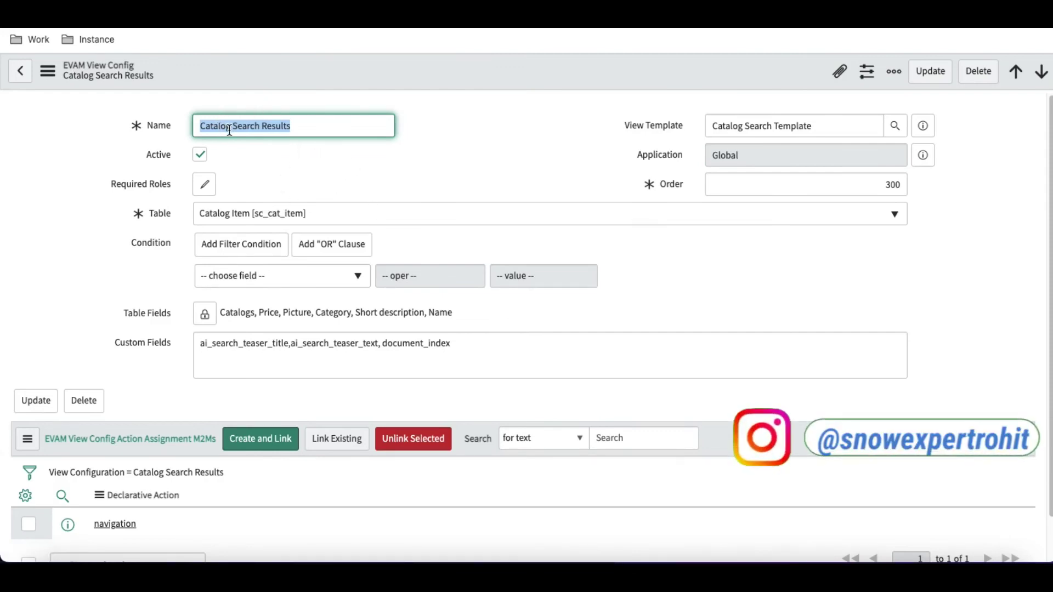
click(20, 71)
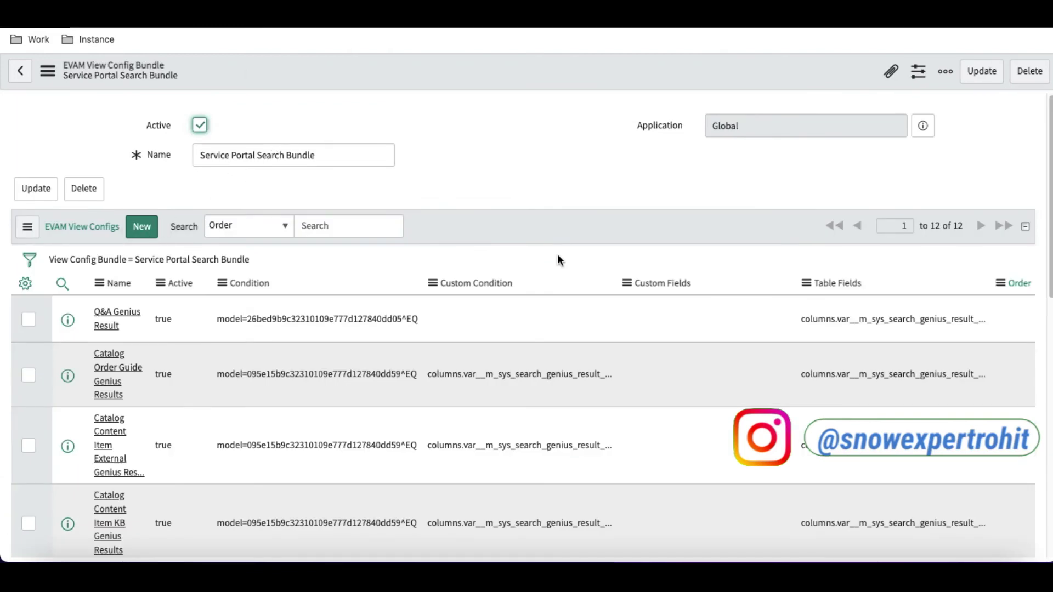
Step: Create a new EVAM view config in the Service Portal Search Bundle, named Ticket Details, for the Task [task] table
scroll(557, 254, down, 4)
scroll(558, 254, right, 4)
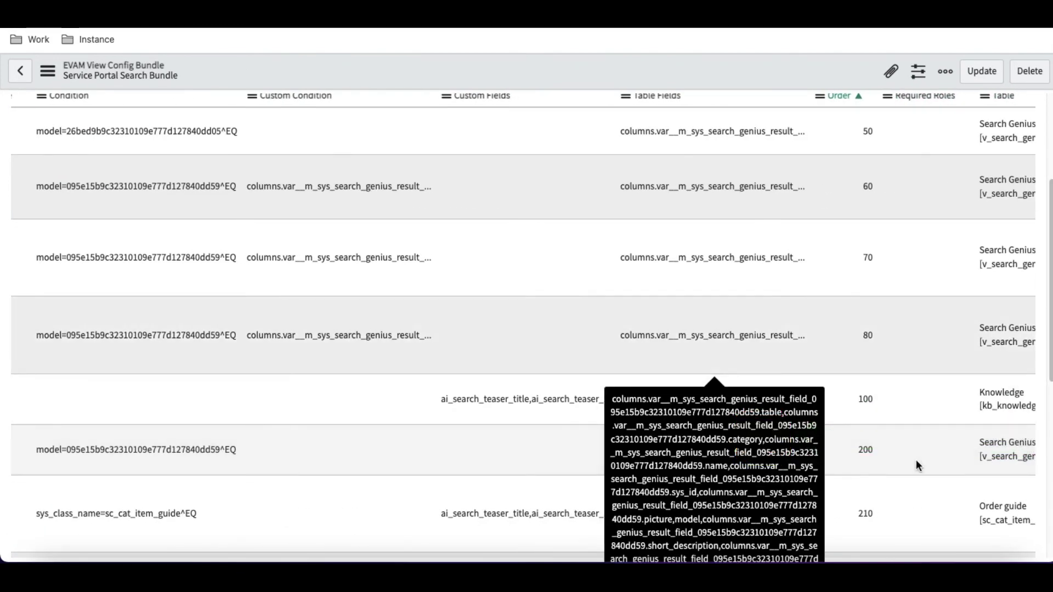
scroll(916, 460, down, 6)
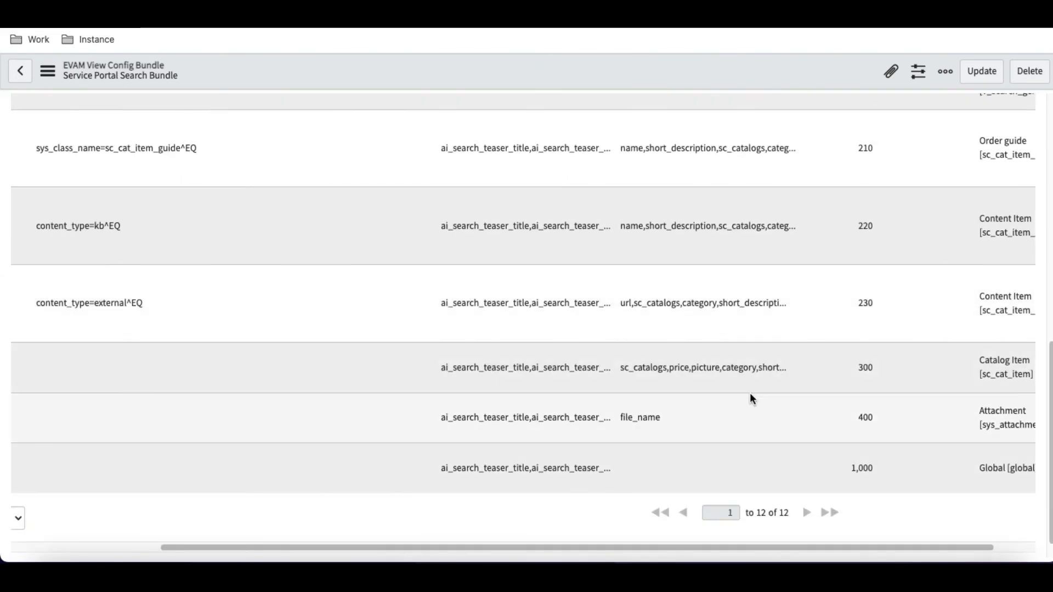
scroll(750, 396, left, 4)
scroll(127, 378, up, 6)
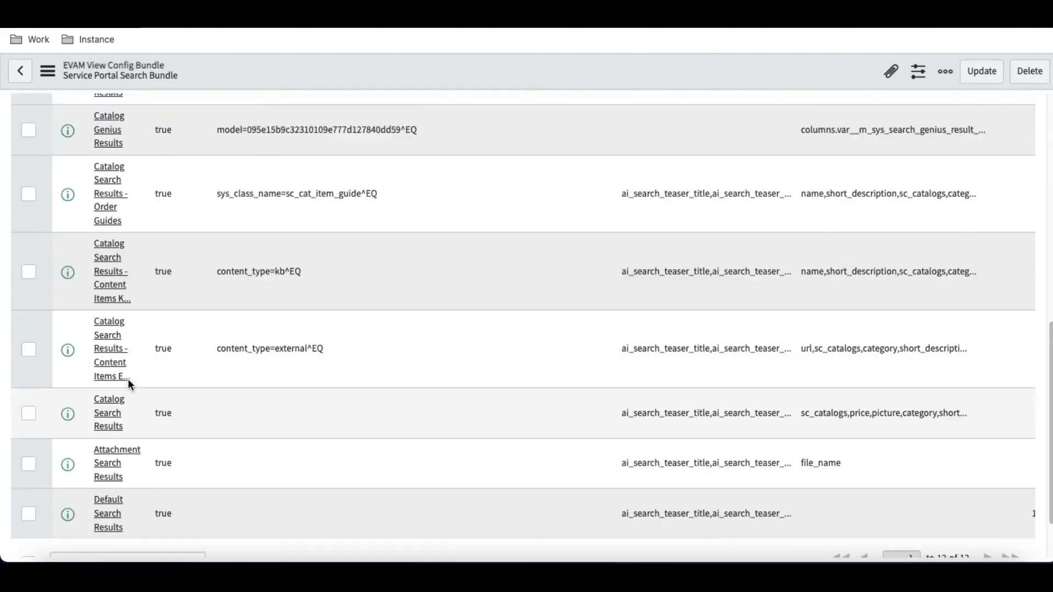
click(145, 183)
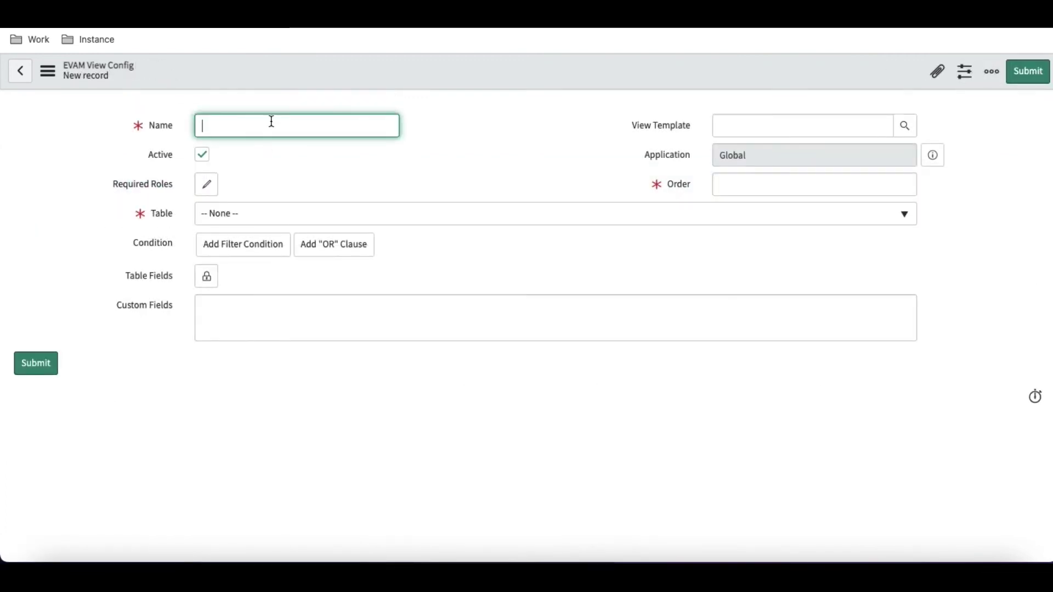
text(Ticket Details)
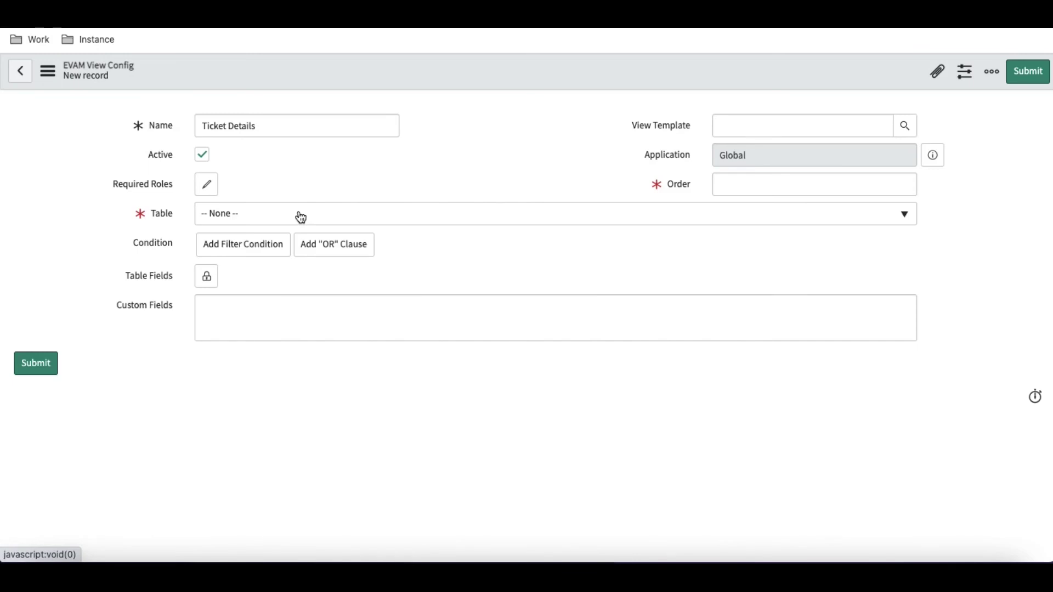
click(301, 216)
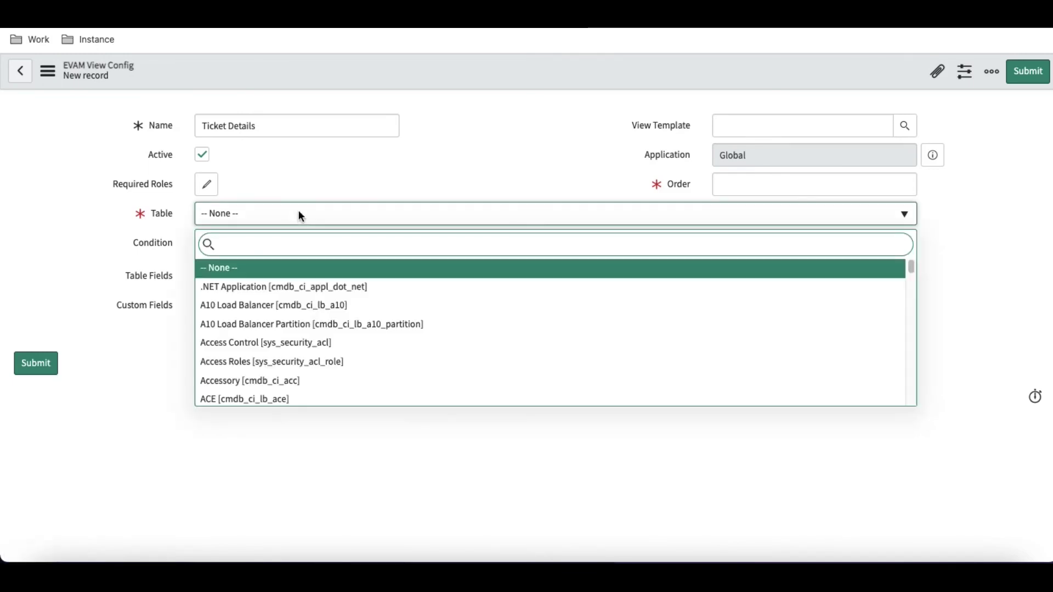
text(task [task])
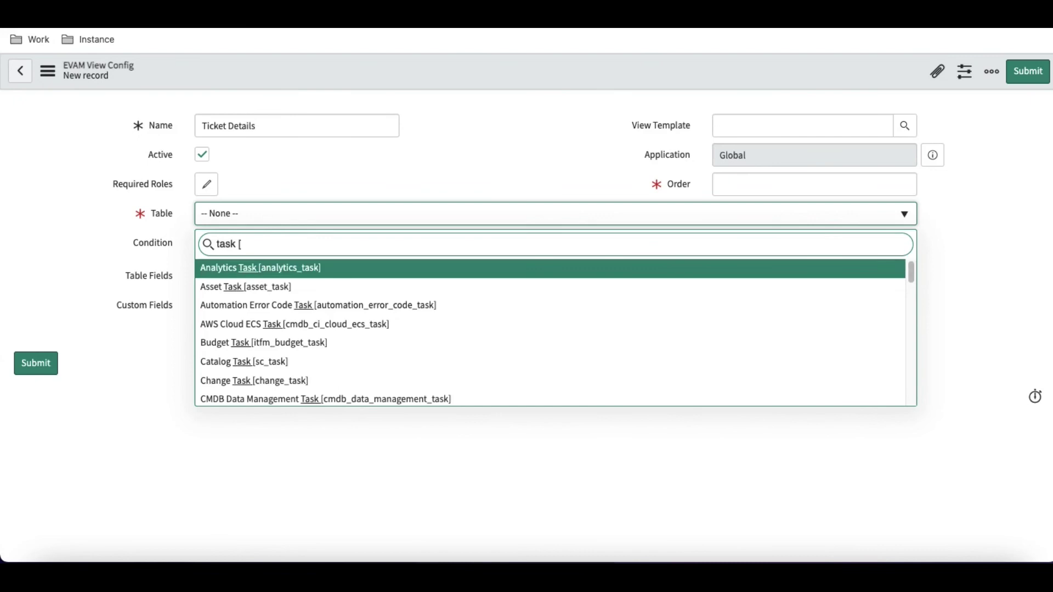
key(Return)
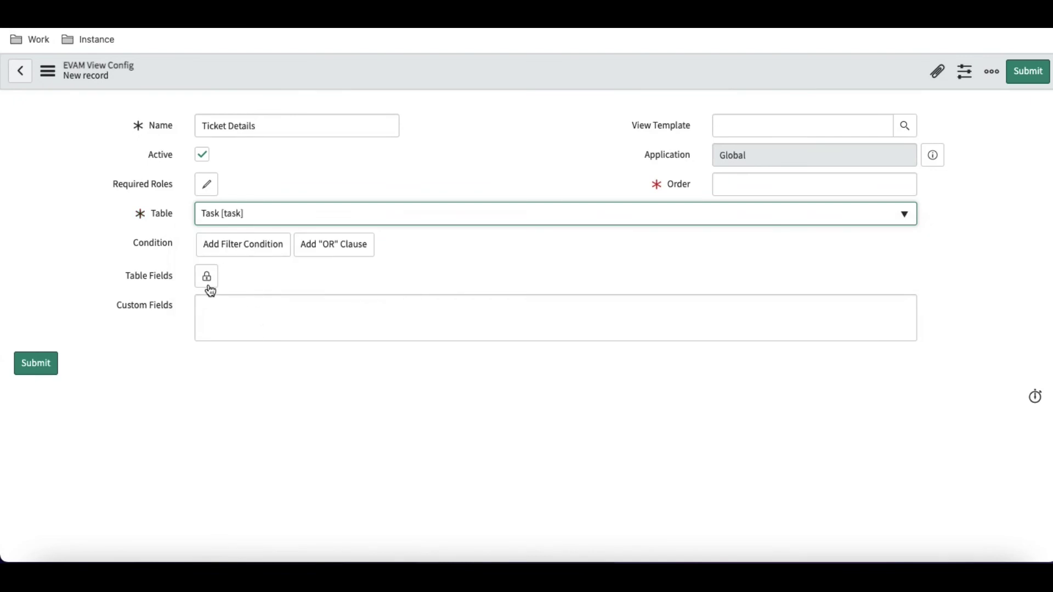
click(233, 281)
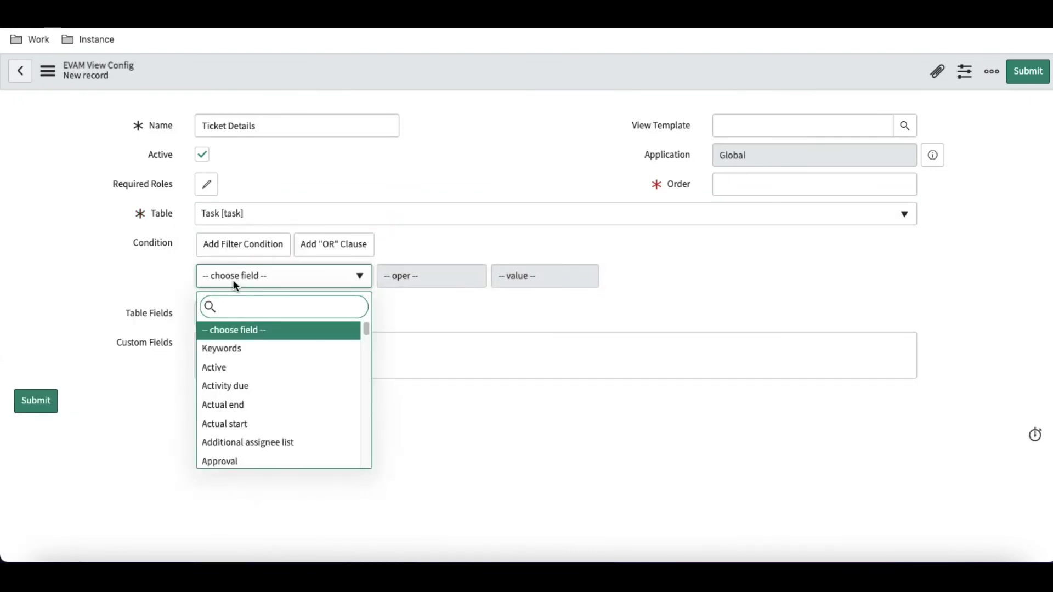
text(num)
key(Down)
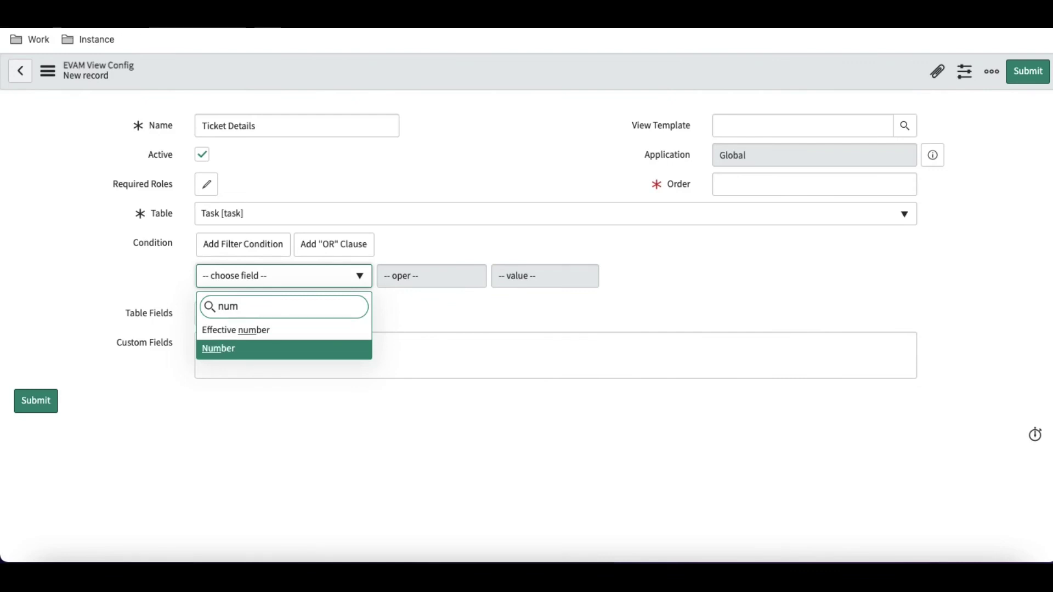
key(Return)
click(685, 276)
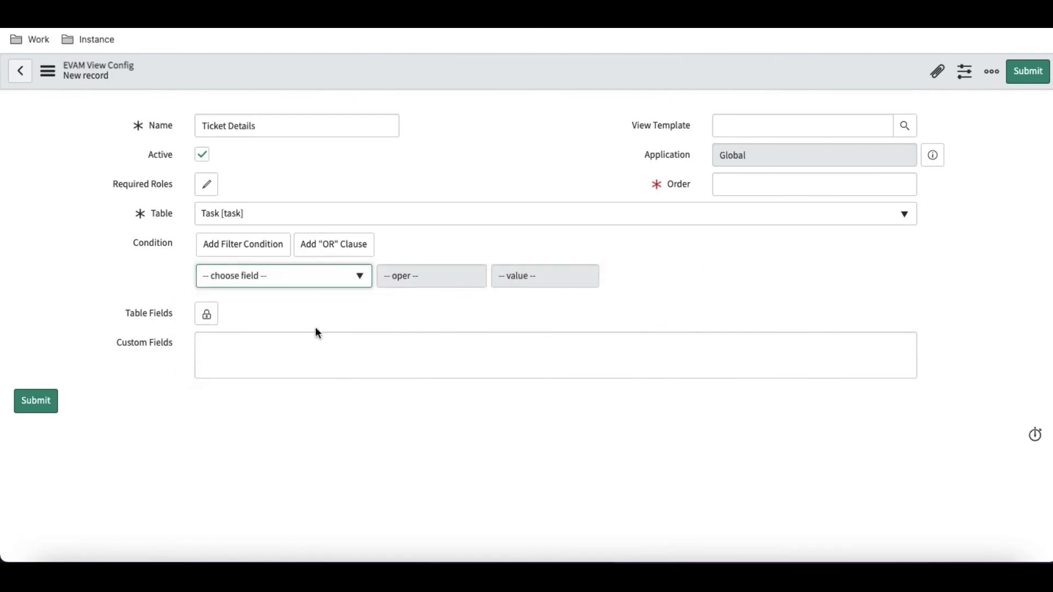
Step: Select Number and Short description as the table fields of the Ticket Details view config and lock the selection
click(207, 317)
click(252, 362)
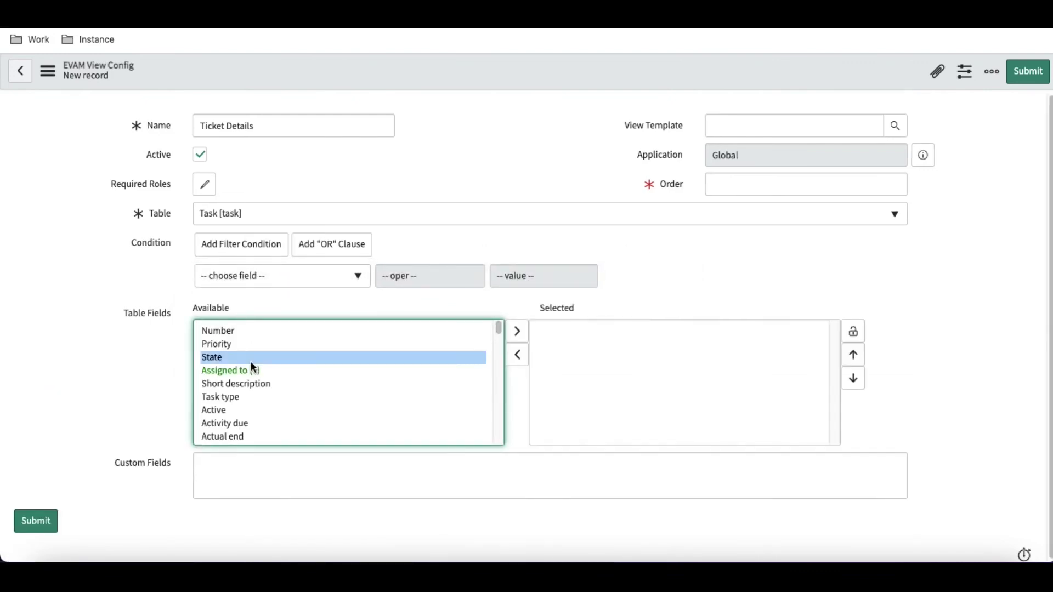
text(n)
scroll(253, 363, down, 1)
key(Home)
double_click(490, 332)
key(Home)
click(517, 331)
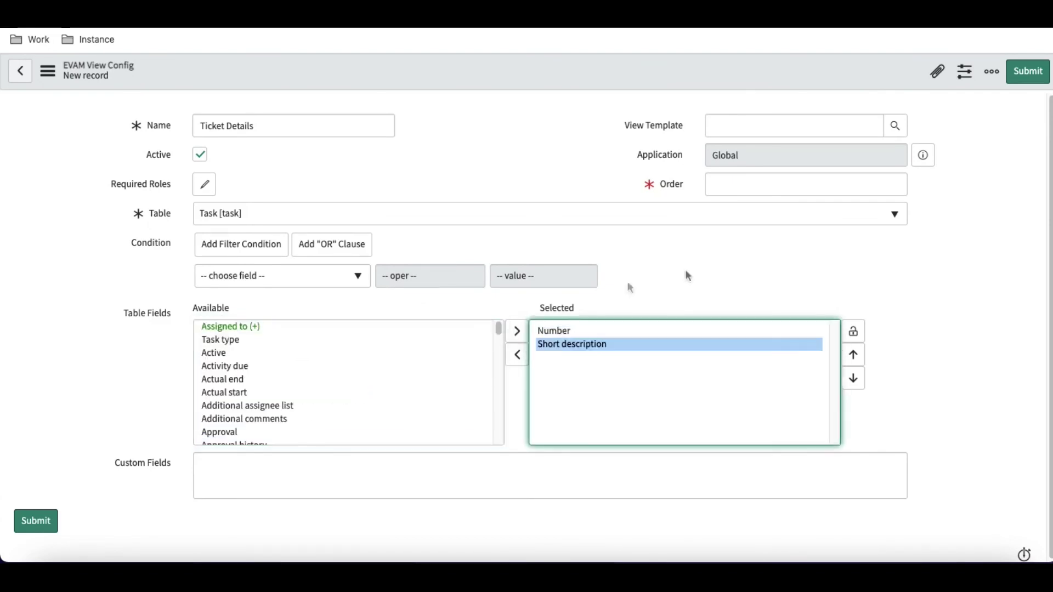
scroll(685, 268, down, 1)
click(854, 326)
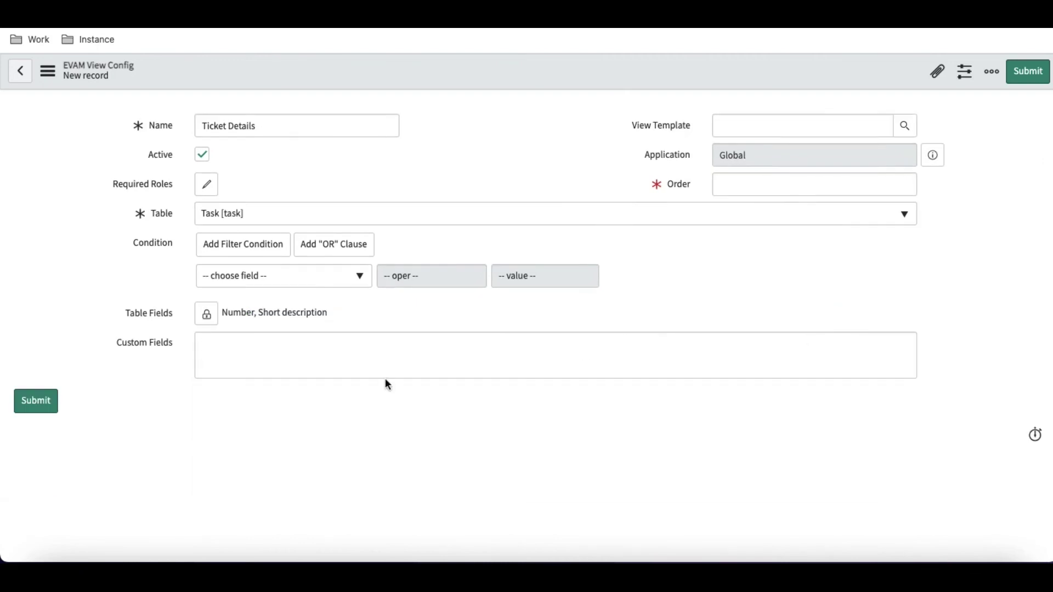
Step: Copy the custom fields ai_search_teaser_title,ai_search_teaser_text, document_index from the Catalog Search Results view config into the Ticket Details view config
click(309, 357)
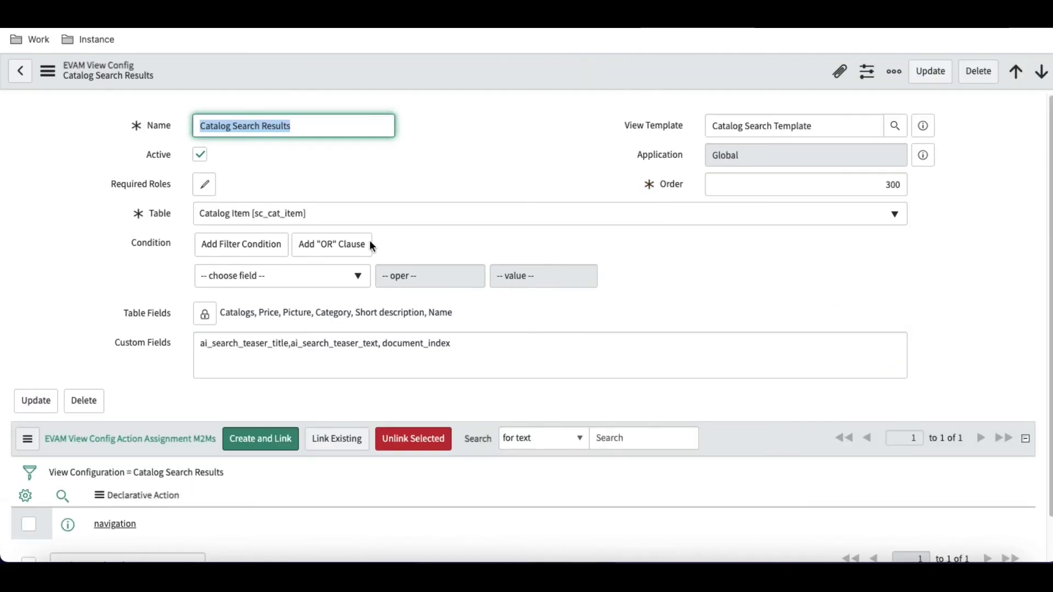
click(423, 360)
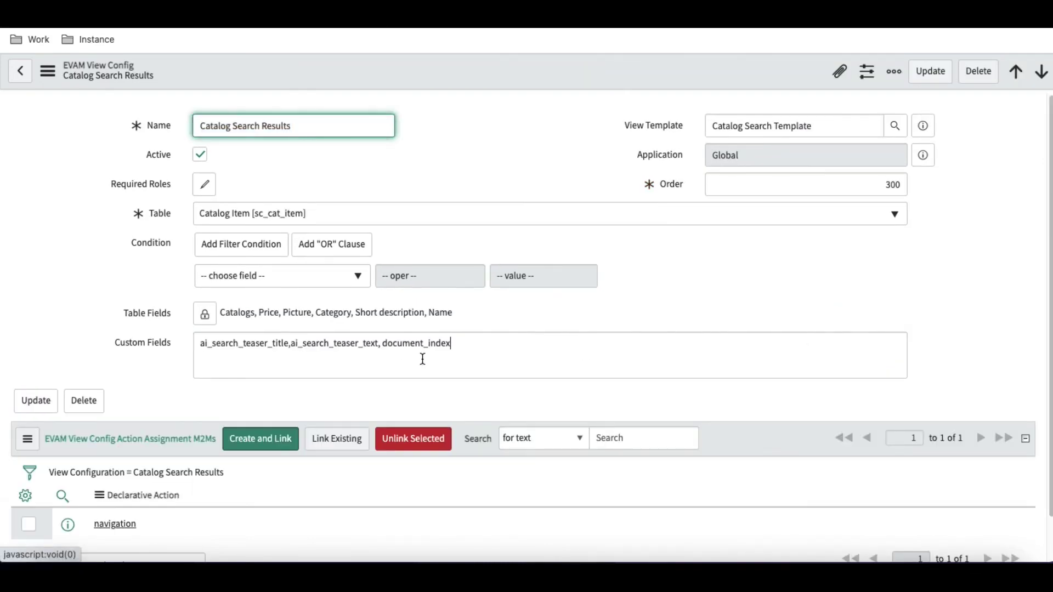
key(ctrl+a)
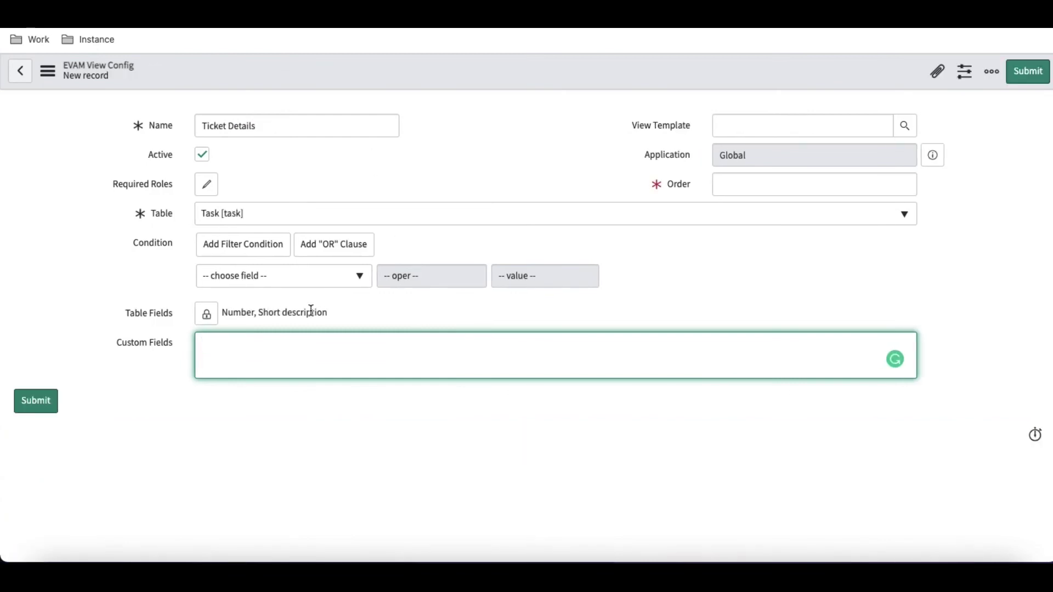
text(ai_search_teaser_title,ai_search_teaser_text, document_index)
Step: Set the order of the Ticket Details view config to 500 and save the record
click(484, 178)
click(795, 193)
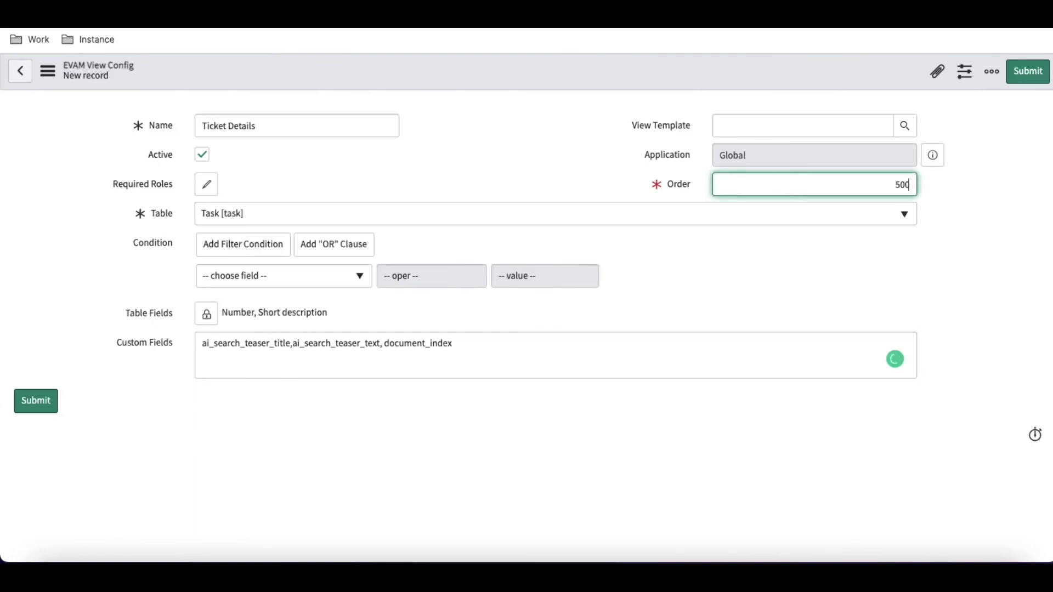
right_click(550, 62)
click(557, 71)
Step: Look through the available view templates and search for templates whose name contains Task
click(892, 127)
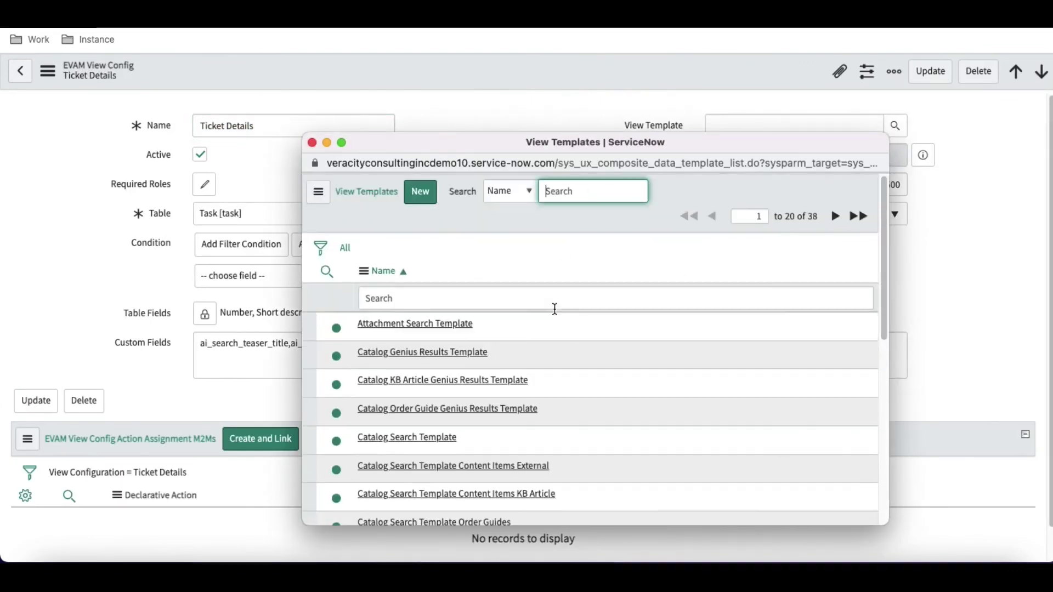
scroll(490, 415, down, 5)
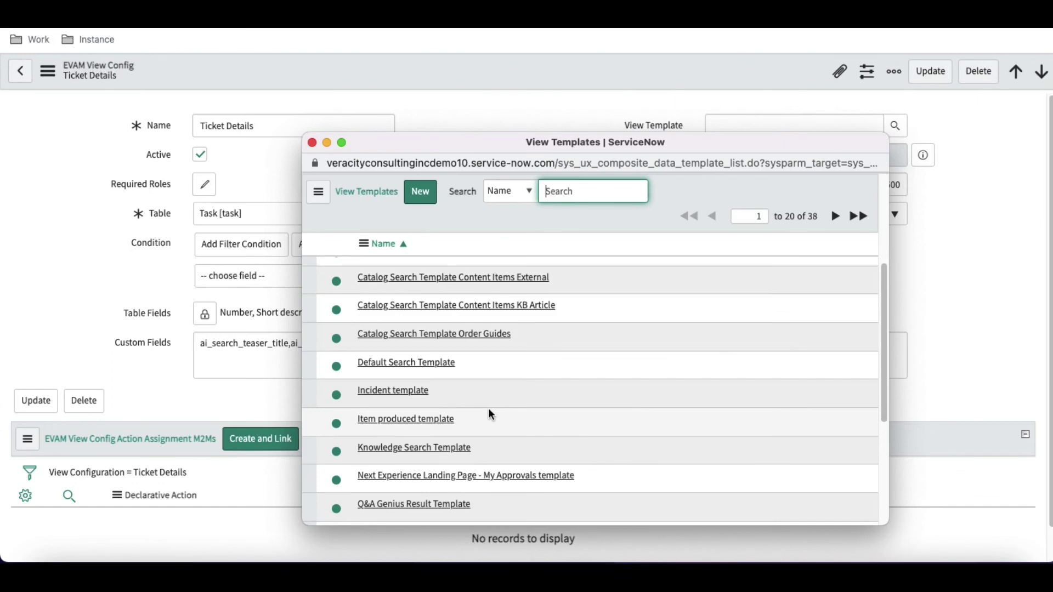
scroll(490, 414, down, 2)
scroll(489, 412, down, 2)
scroll(491, 415, down, 5)
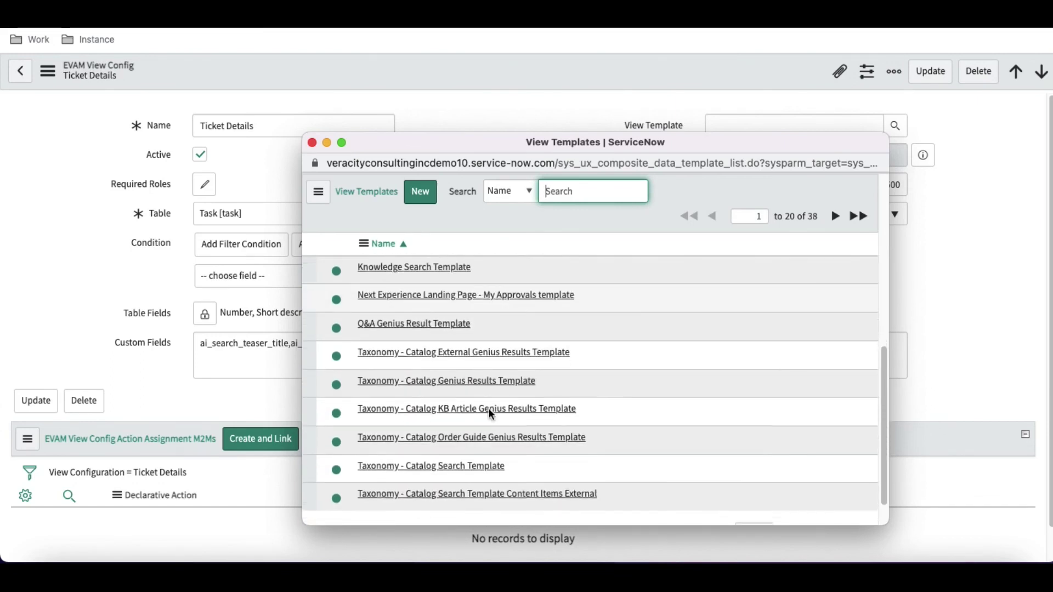
scroll(489, 414, up, 15)
click(439, 299)
text(Task)
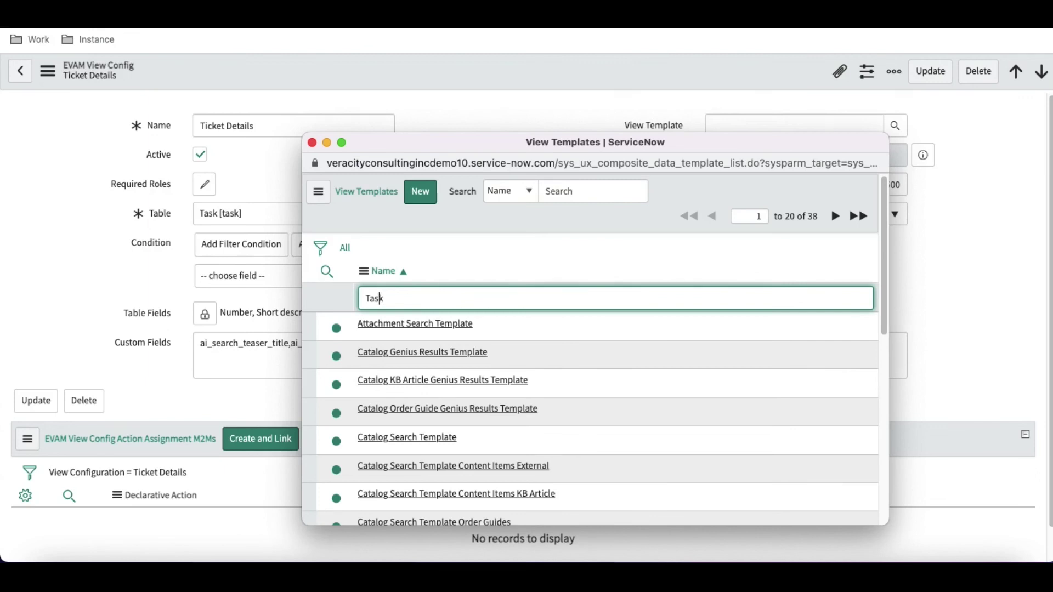
click(368, 298)
text(*)
key(Return)
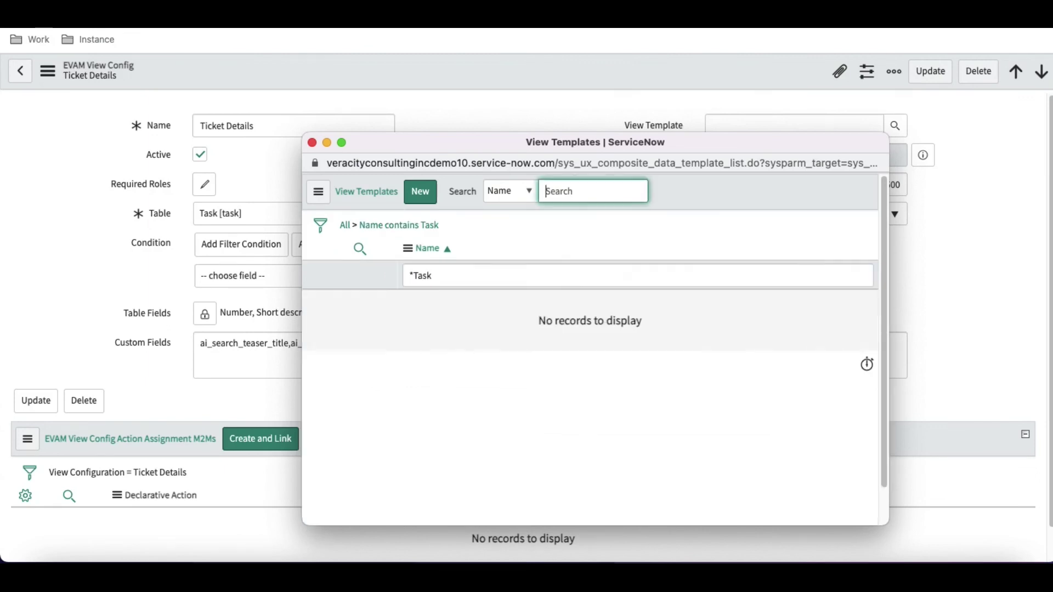
Step: Start a new view template record named Ticket Details
click(429, 198)
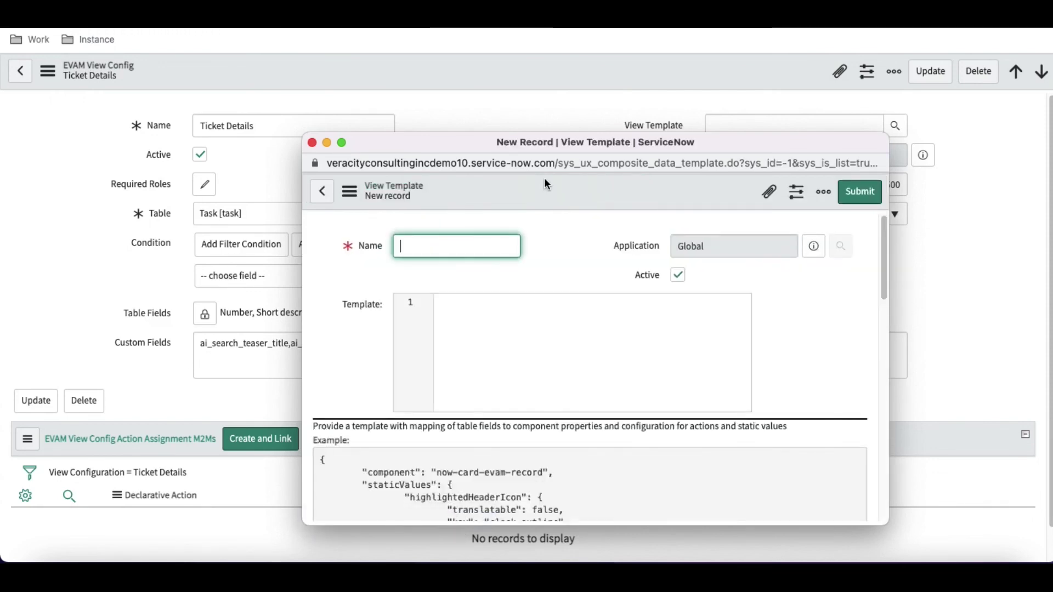
text(Ticket)
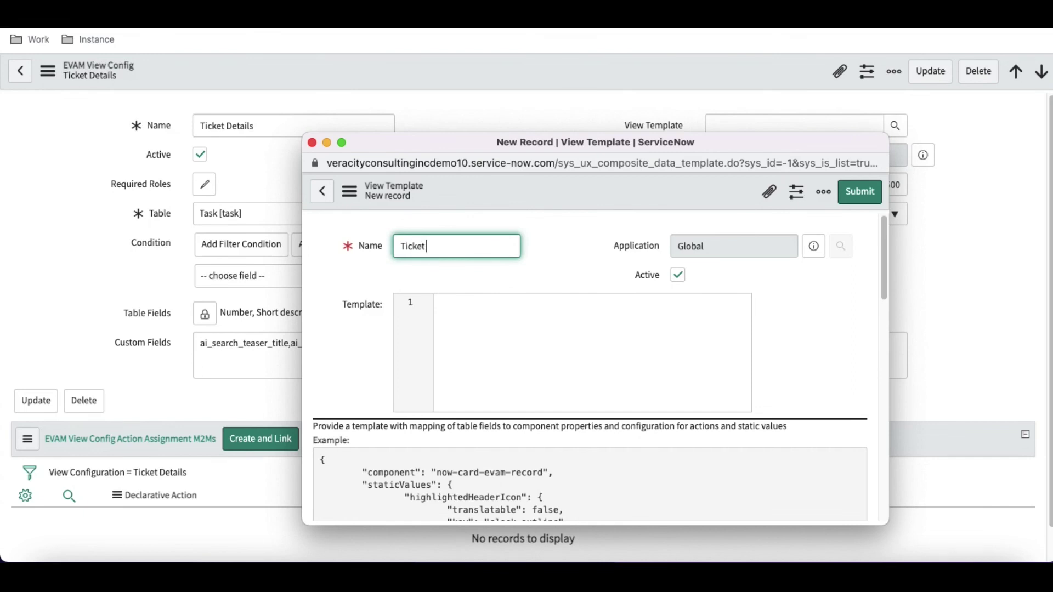
text( Deat)
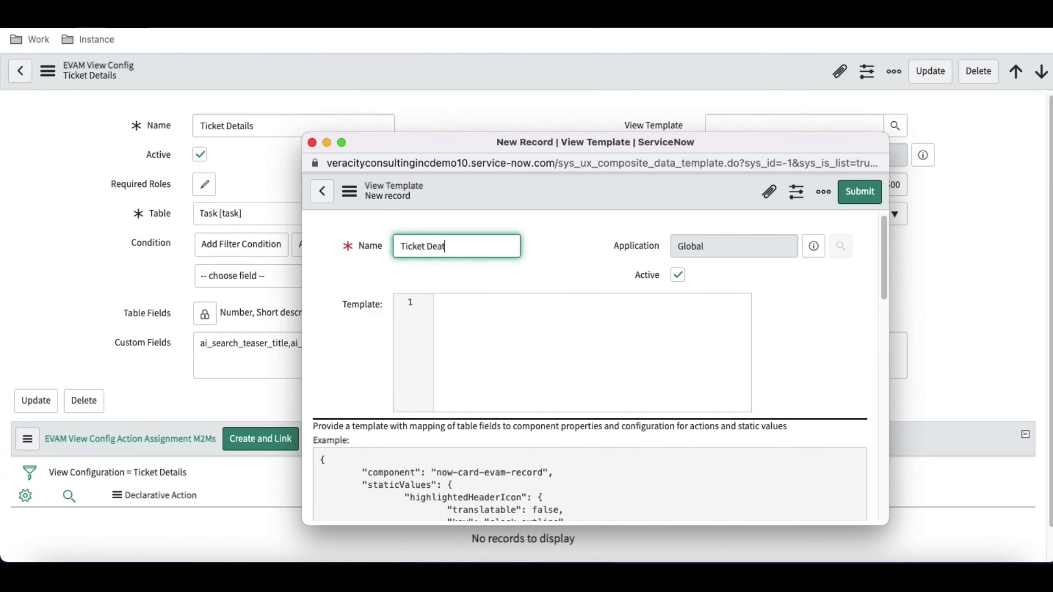
key(BackSpace)
key(BackSpace)
text(tails)
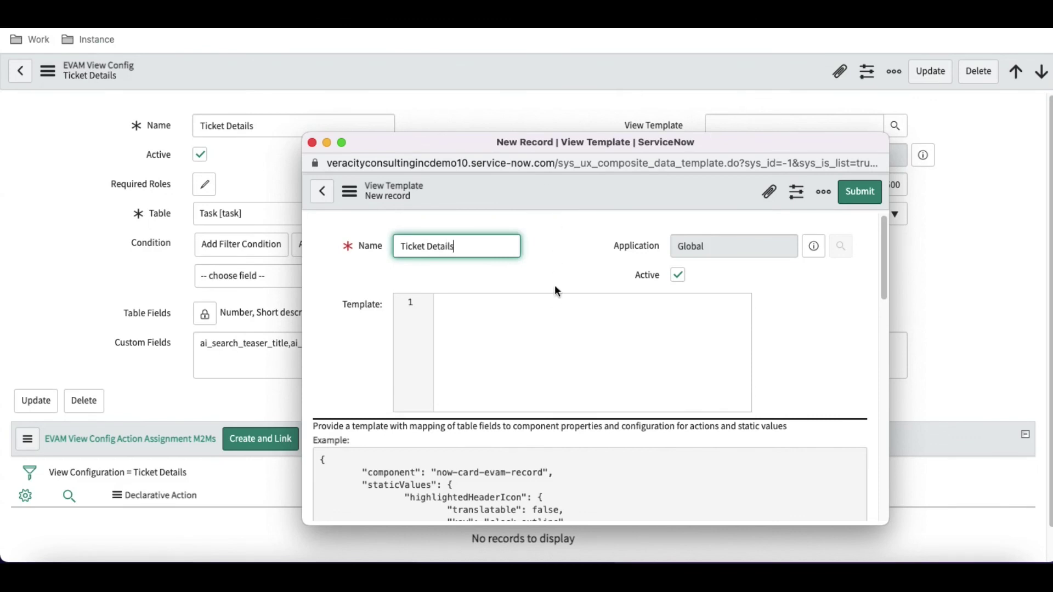
click(528, 341)
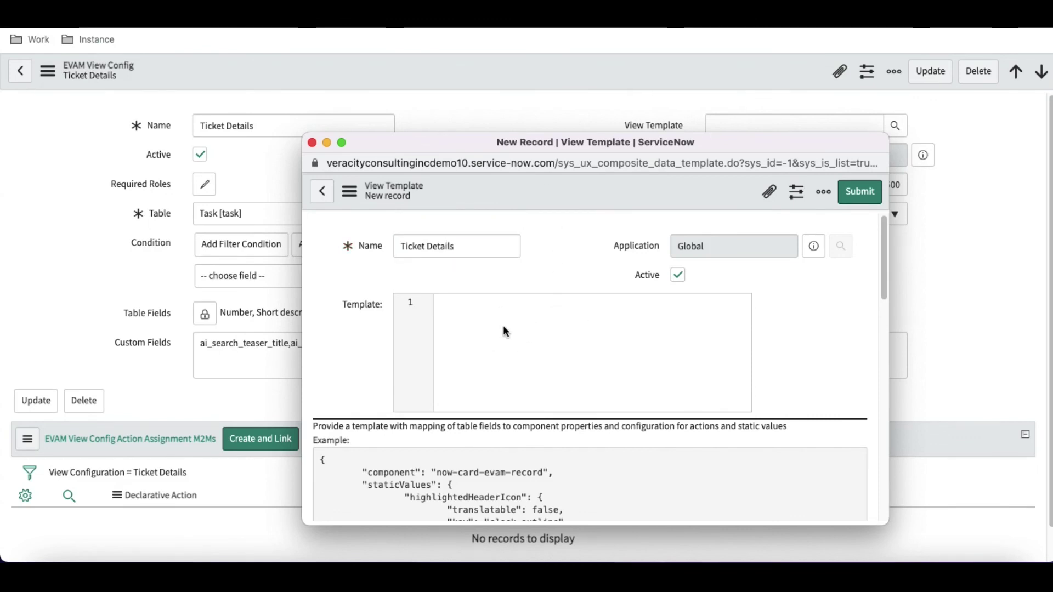
scroll(505, 332, down, 3)
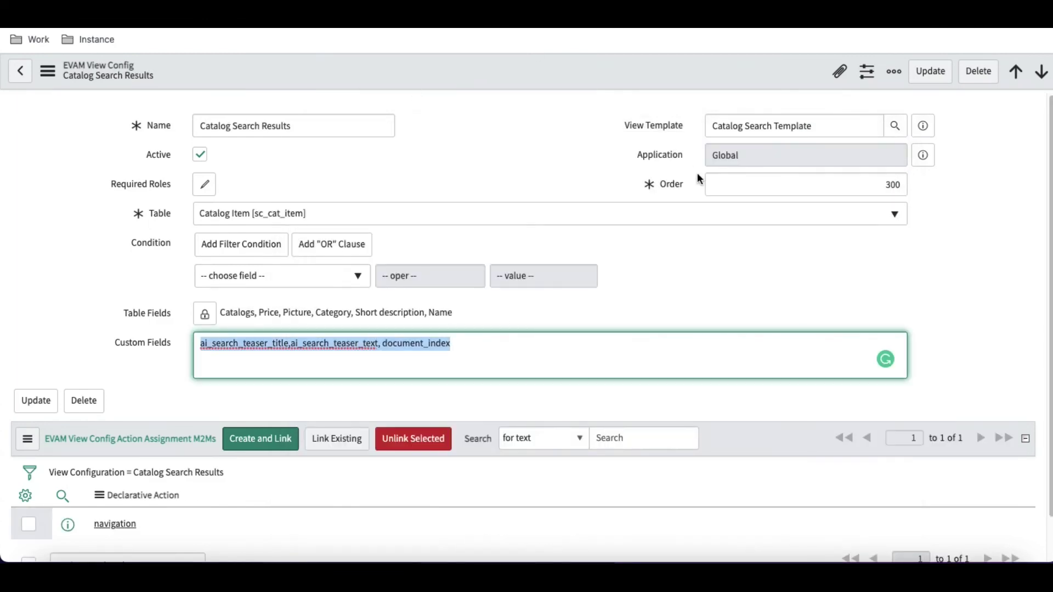
Step: Copy the full template JSON from the Catalog Search Template into the new Ticket Details view template
click(923, 126)
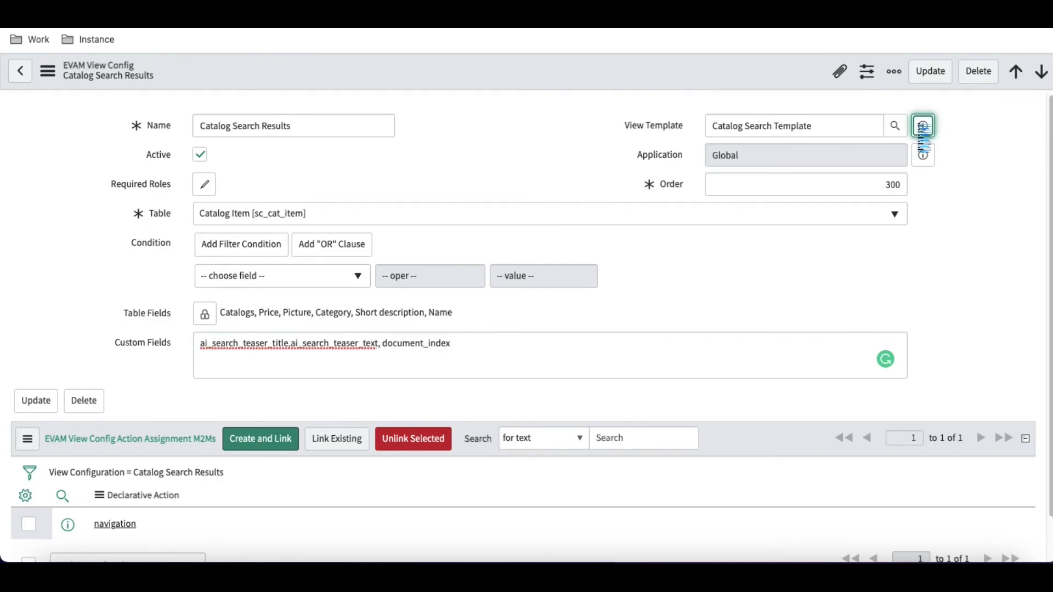
click(923, 126)
click(448, 324)
key(ctrl+a)
key(super+c)
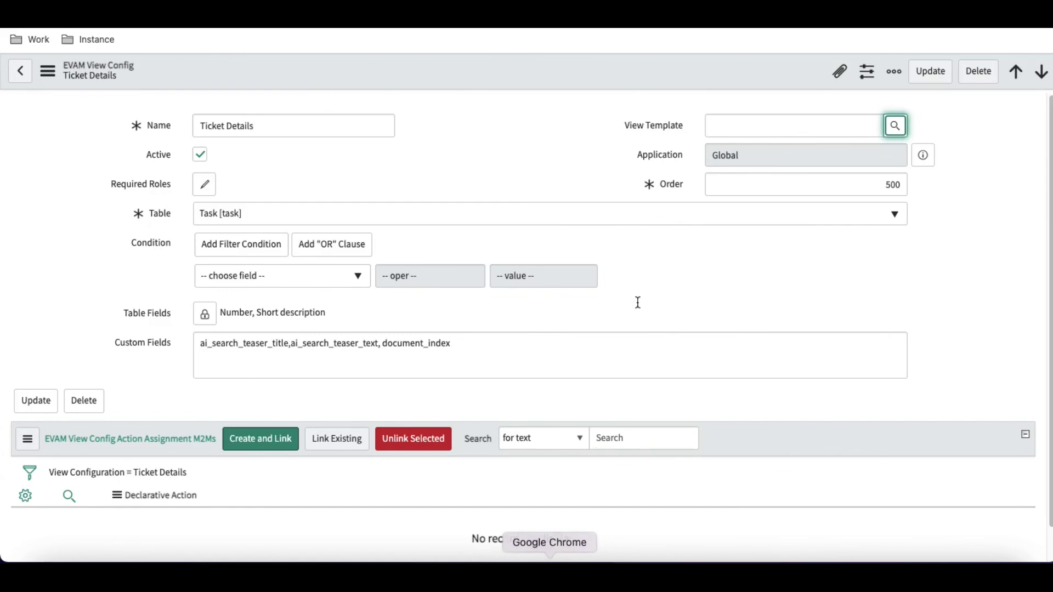
click(891, 130)
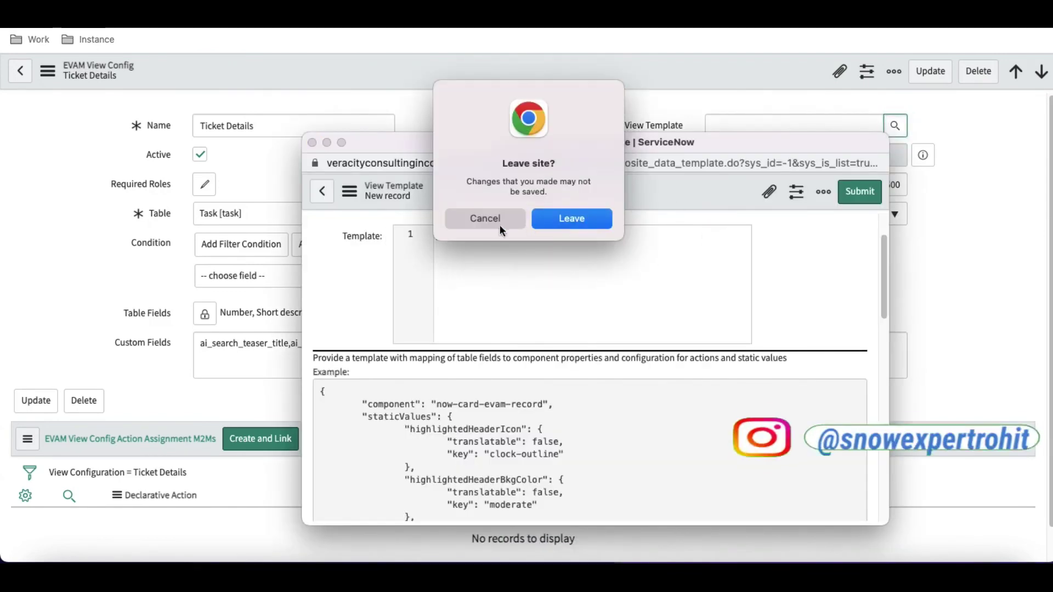
click(577, 219)
key(super+v)
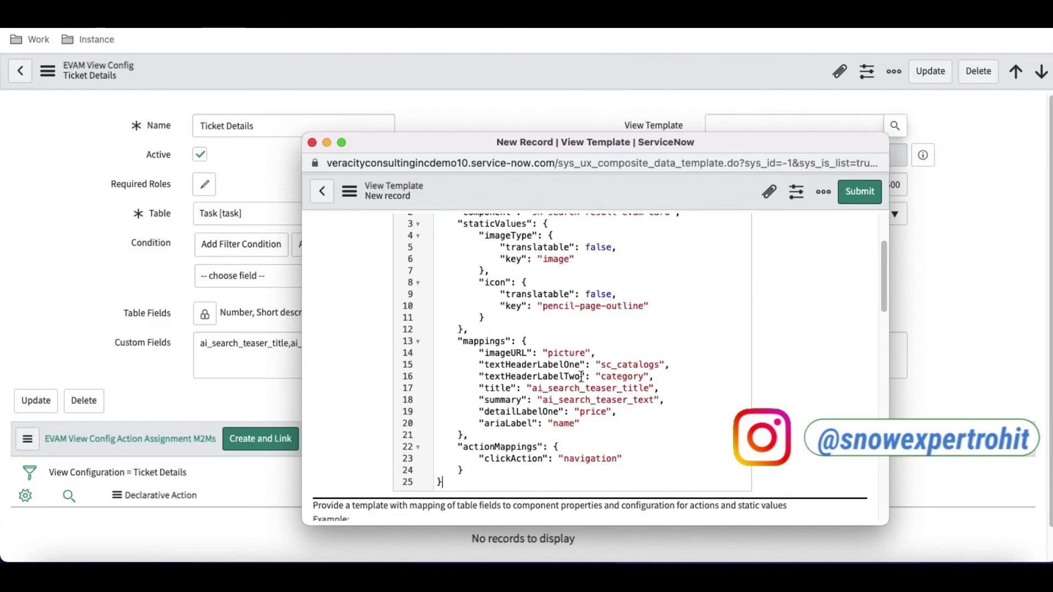
Step: Map the template's title to number and summary to short_description, submit it, and save the Ticket Details view config
double_click(635, 387)
text(number)
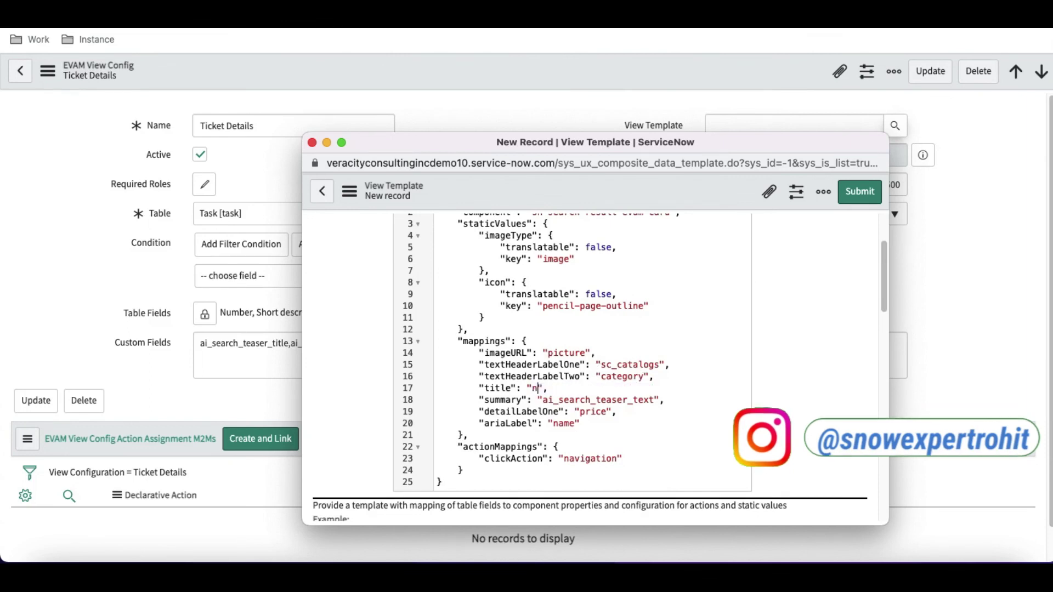
double_click(635, 401)
text(short_description)
click(860, 192)
right_click(587, 73)
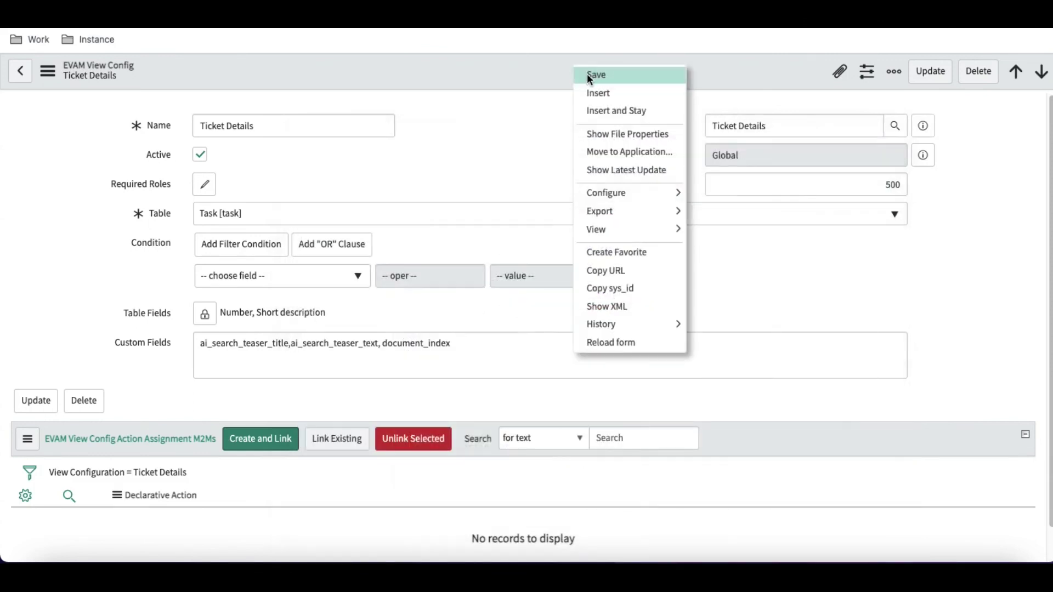
click(587, 74)
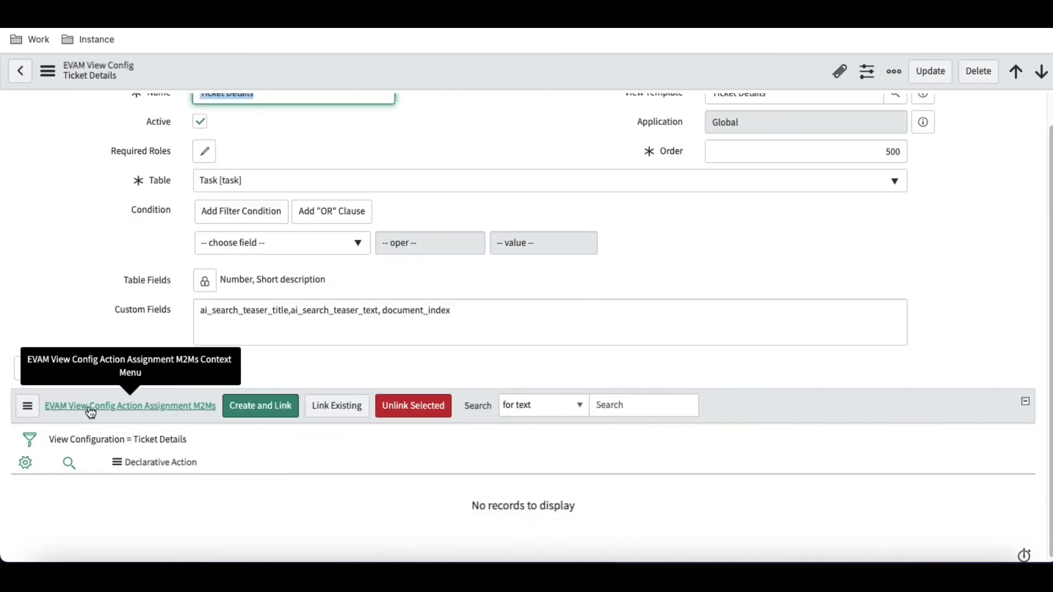
Step: Link the declarative action navigation to the Ticket Details view config, finding it by action name nav, and submit the assignment
click(337, 408)
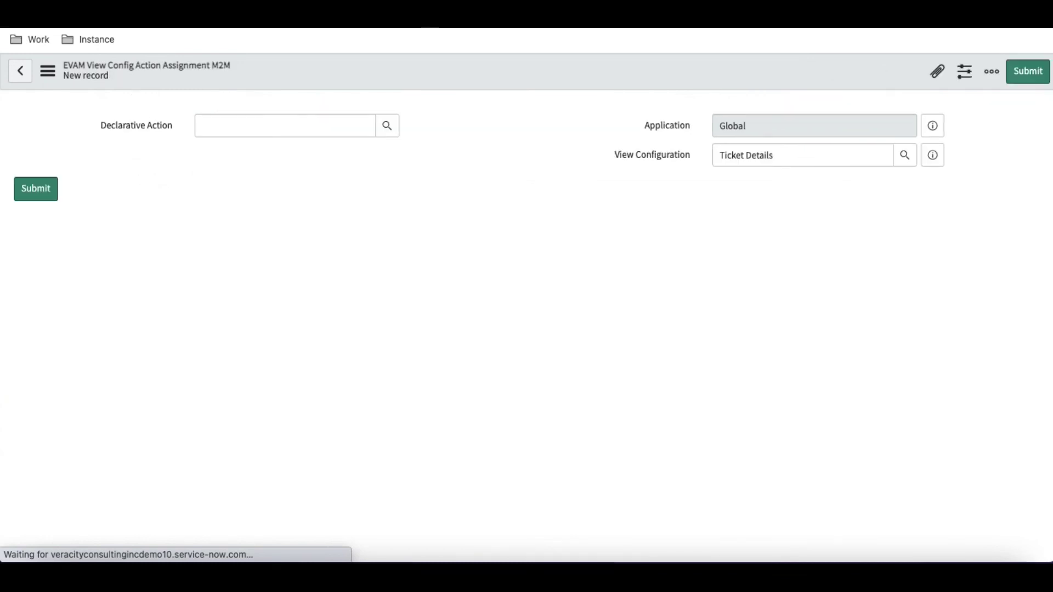
click(394, 128)
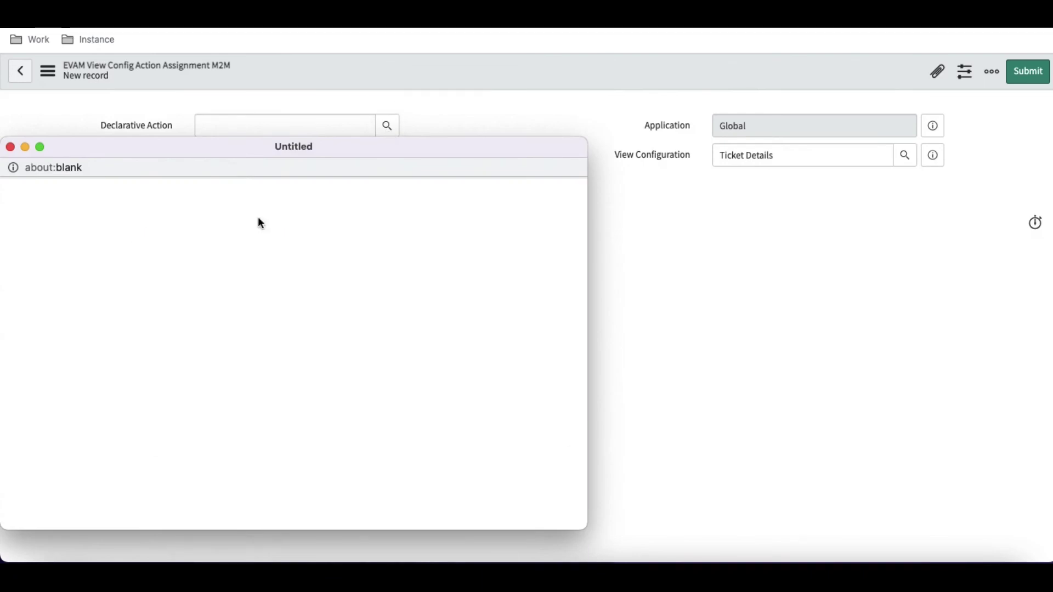
click(126, 301)
text(nav)
key(Return)
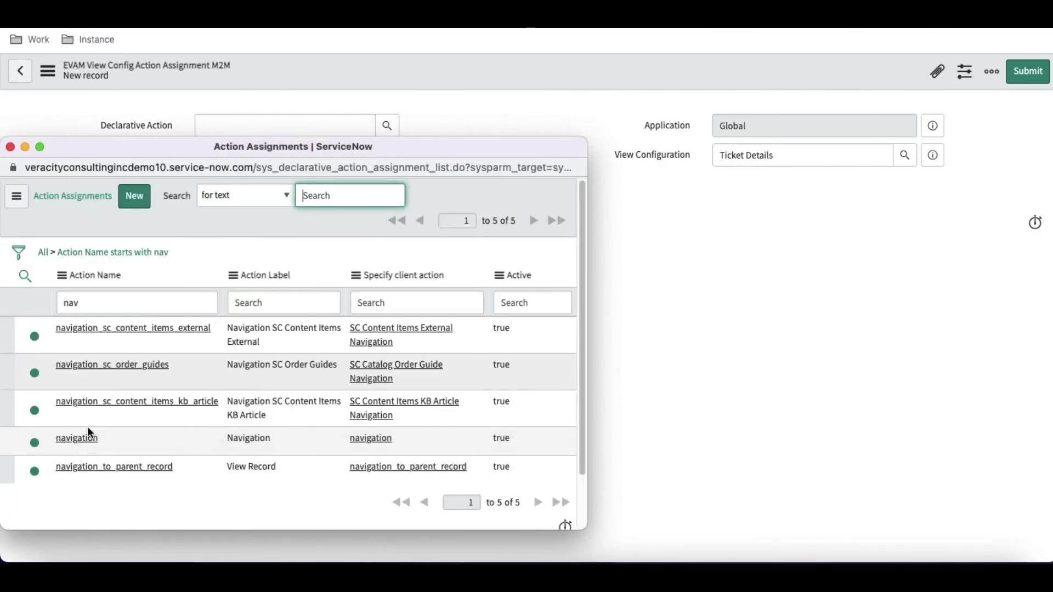
click(87, 432)
click(1035, 86)
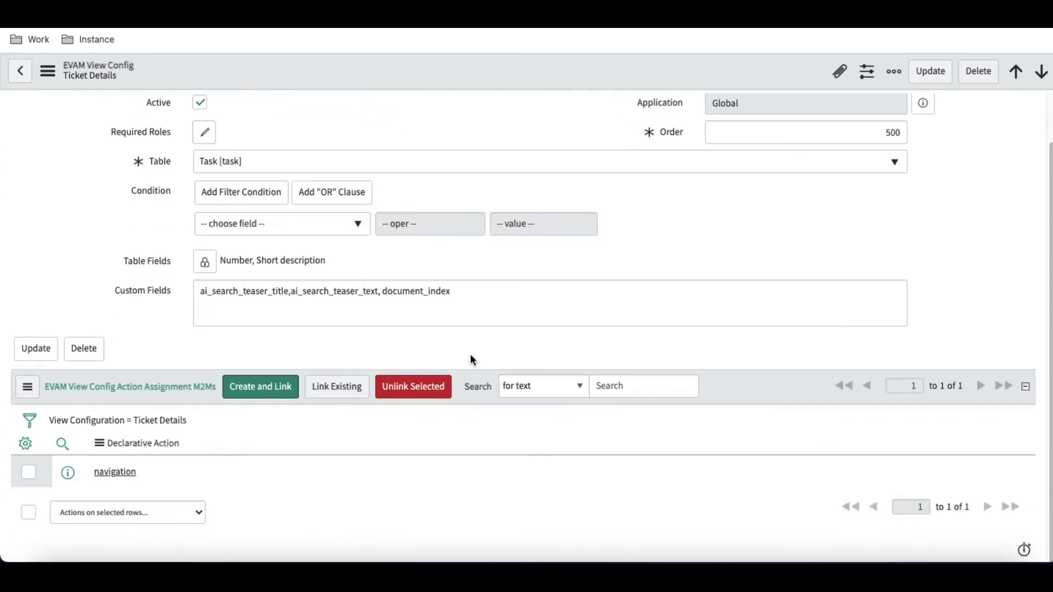
Step: Return to the portal's incident number search and show only the Task results
key(super+bracketleft)
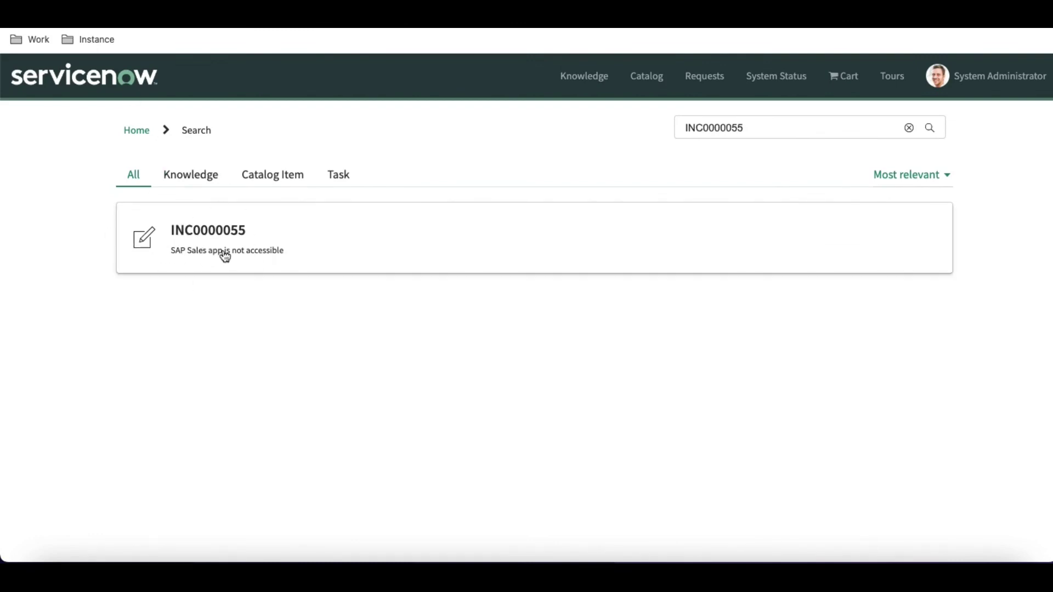
click(346, 181)
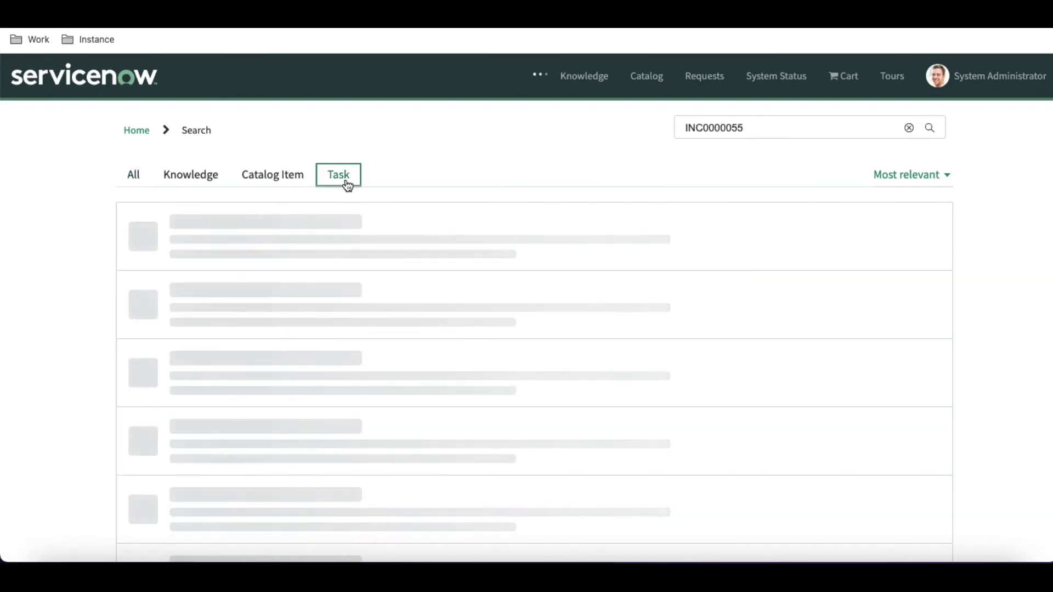